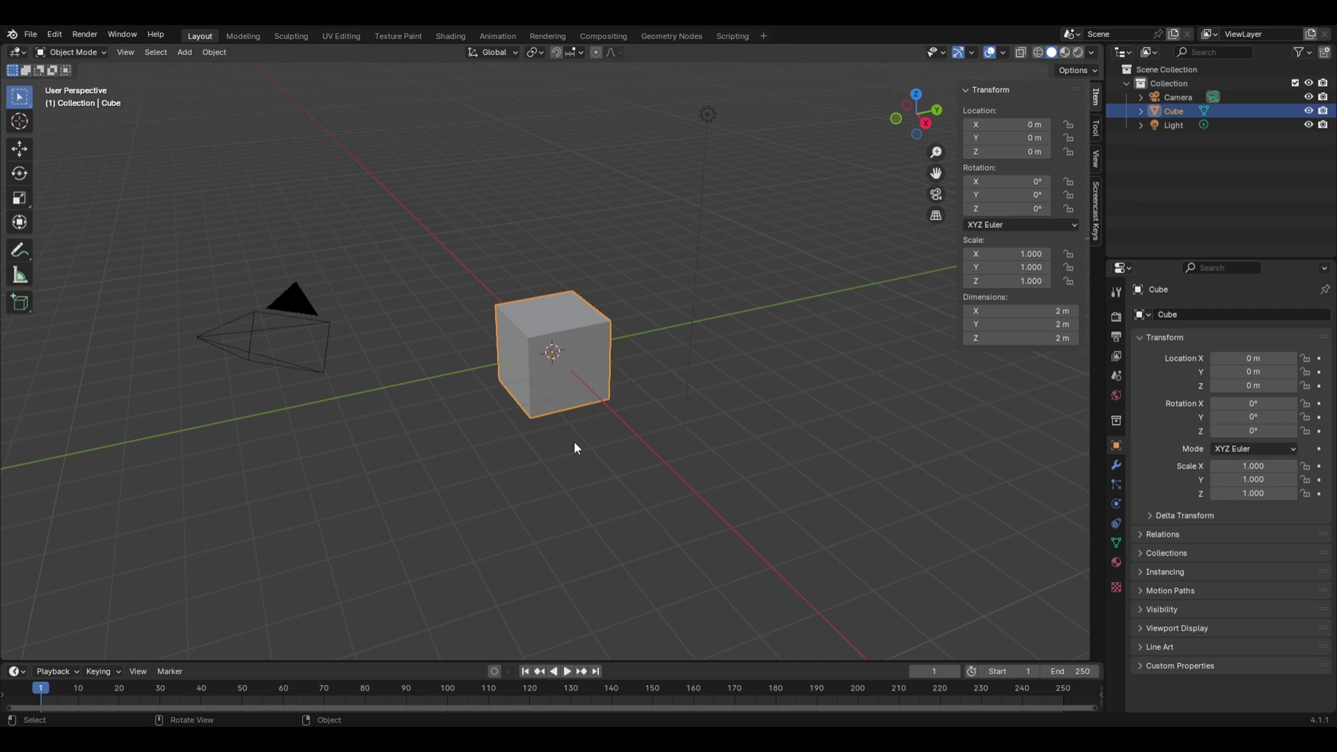
Delete the default cube and add a Monkey mesh in its place
click(561, 401)
key(x)
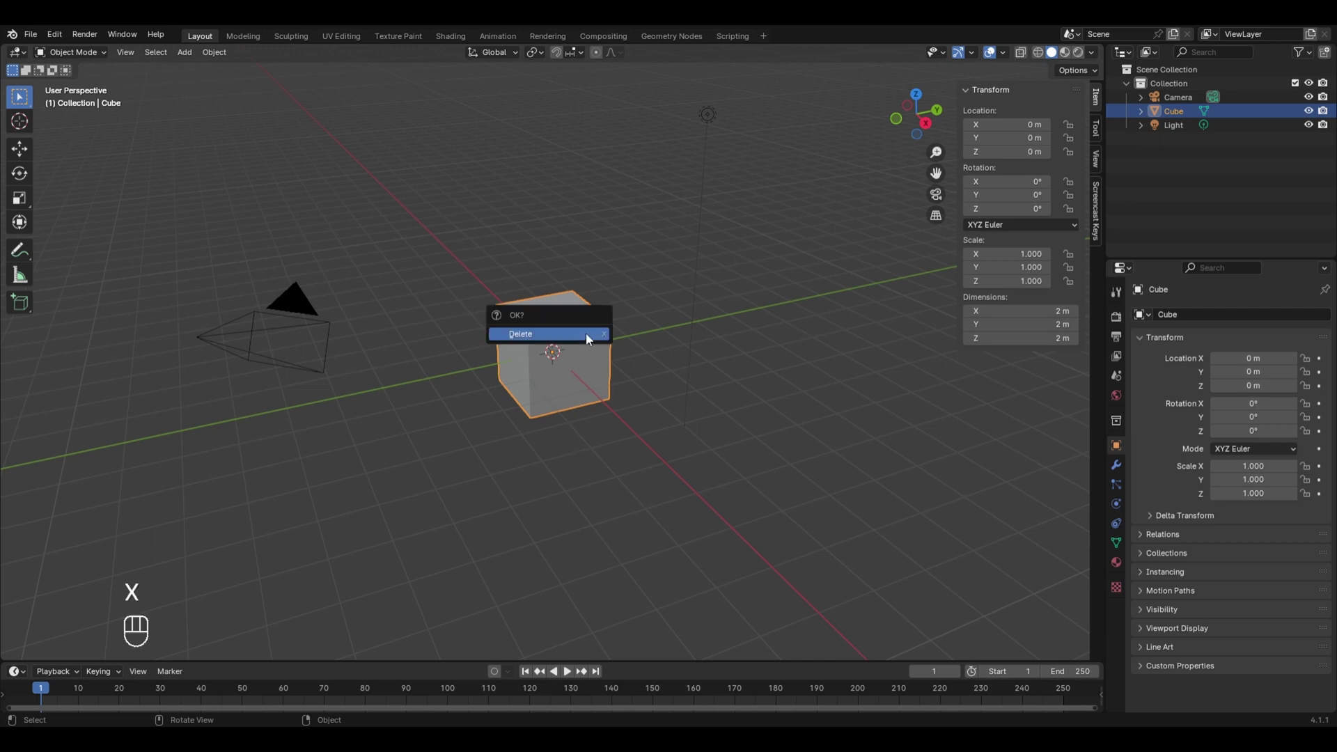
click(585, 335)
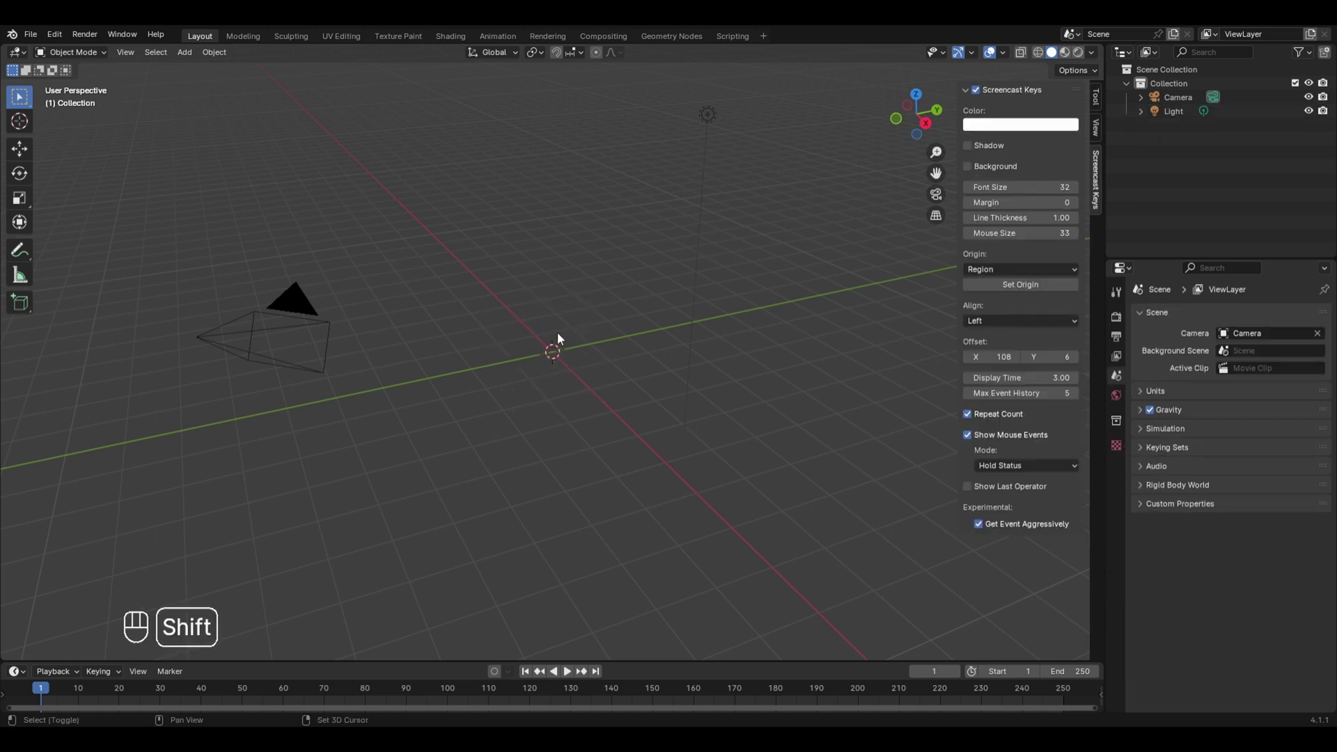
key(shift+a)
mouse_move(546, 351)
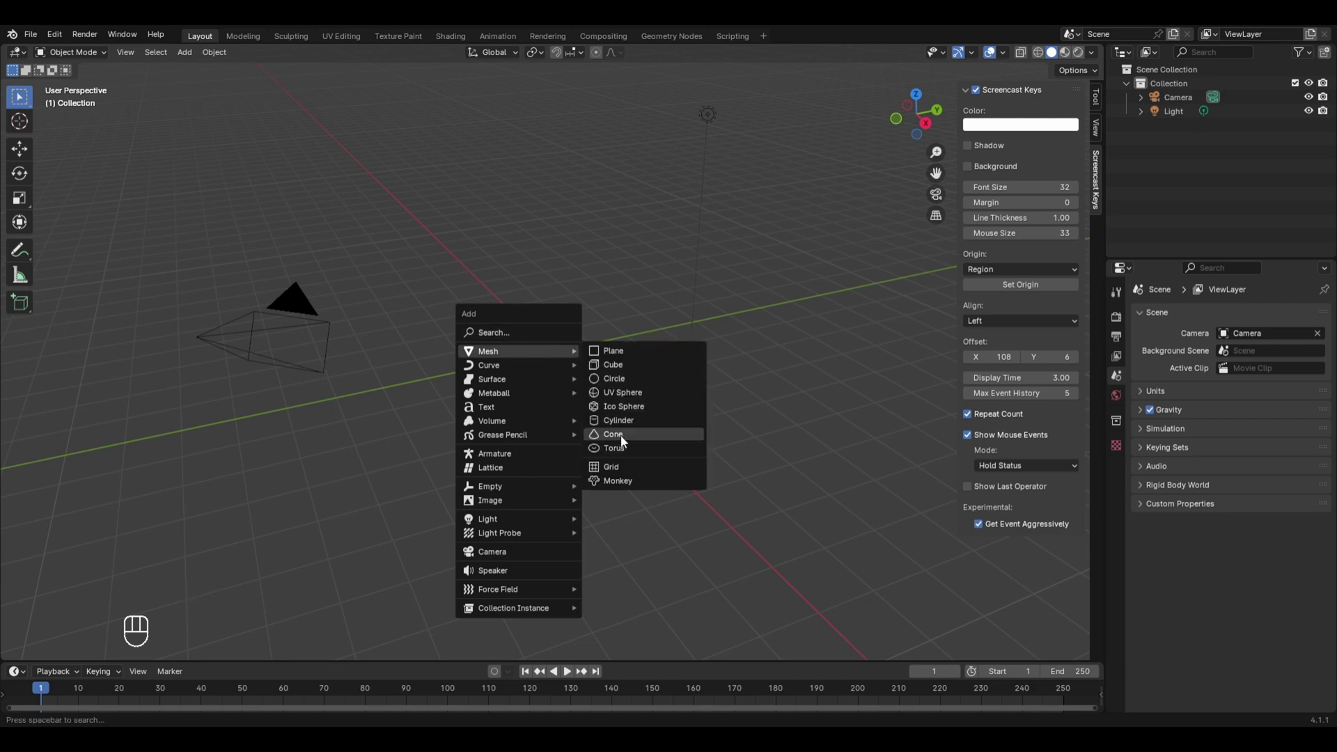
click(614, 479)
middle_drag(610, 478, 809, 472)
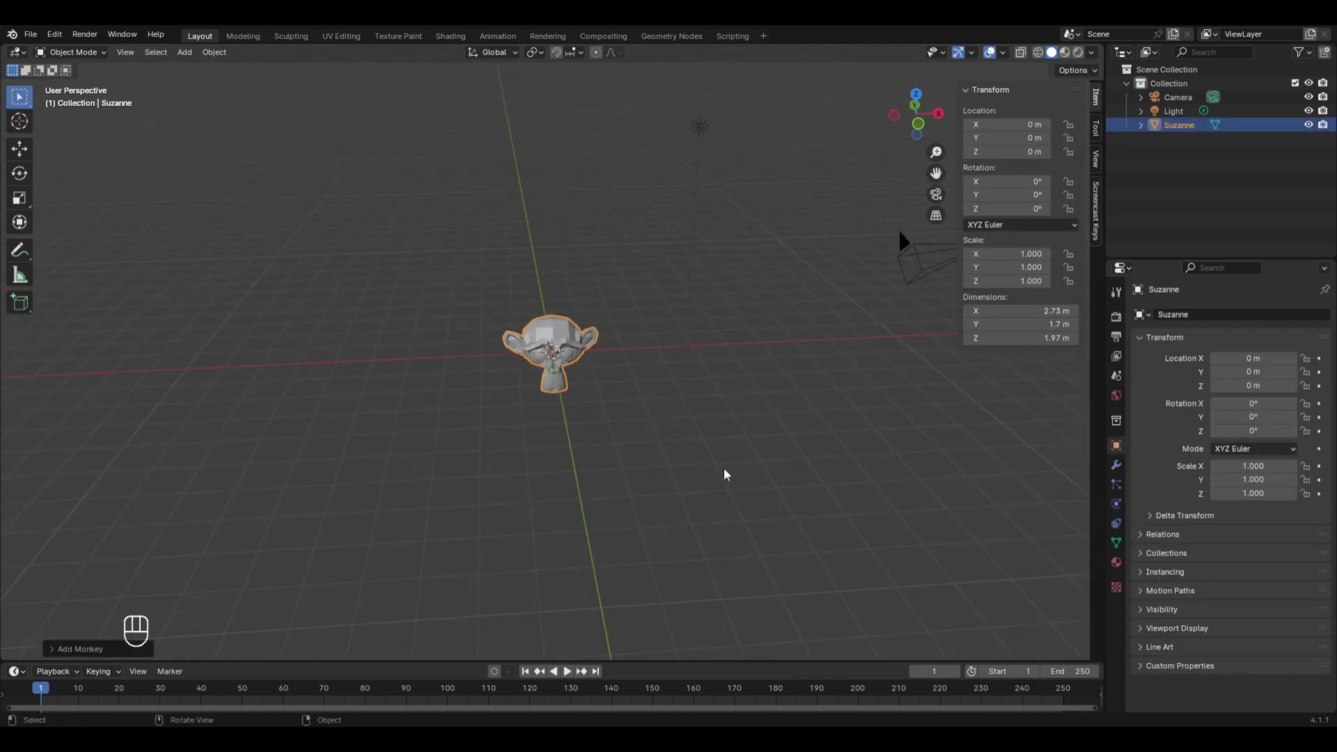
scroll(717, 467, up, 2)
scroll(717, 467, up, 2)
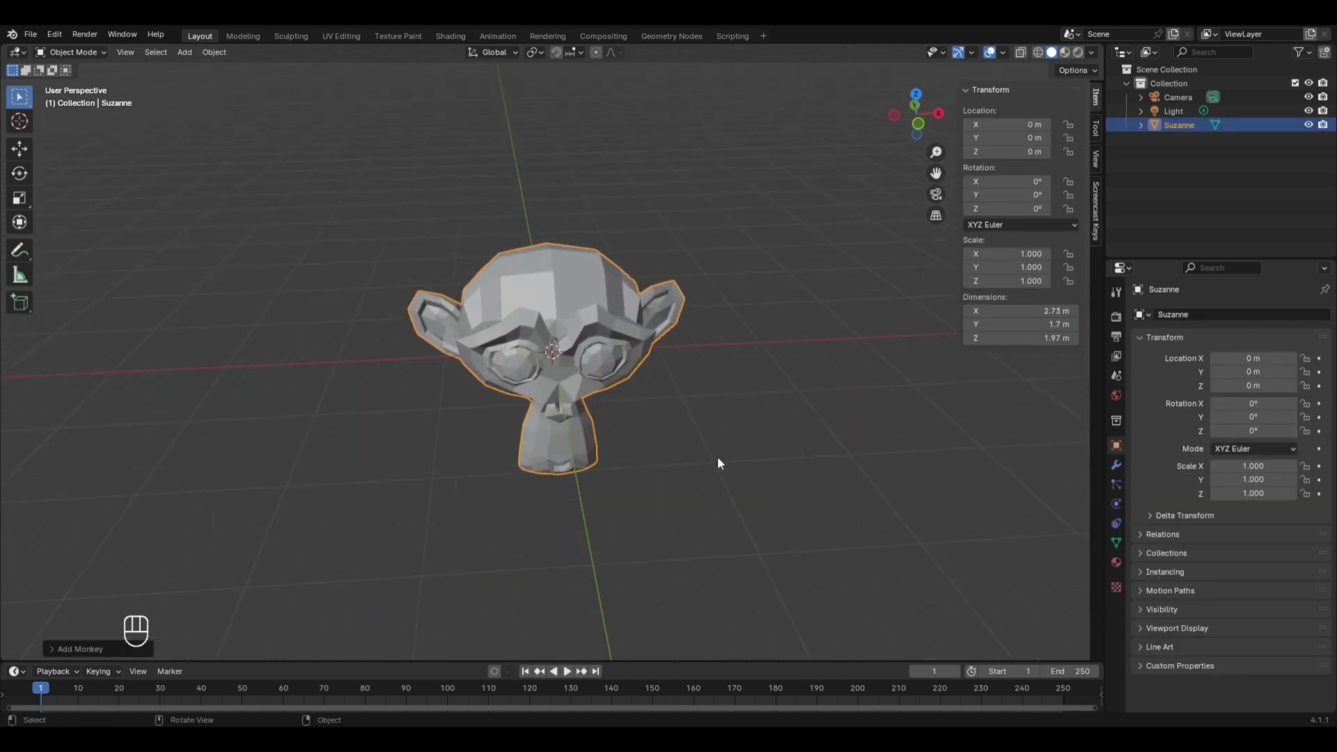
Add a Subdivision Surface modifier to the monkey with the viewport level set to 3
key(Tab)
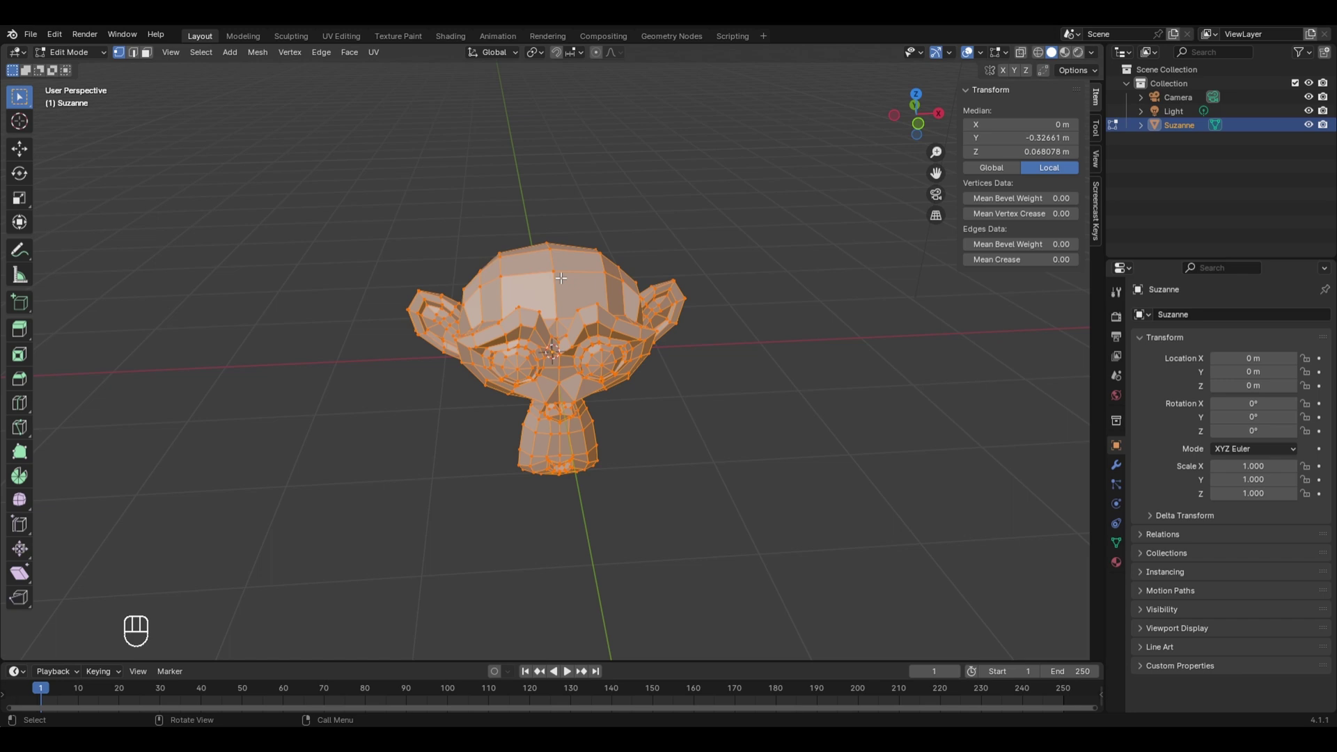
key(Tab)
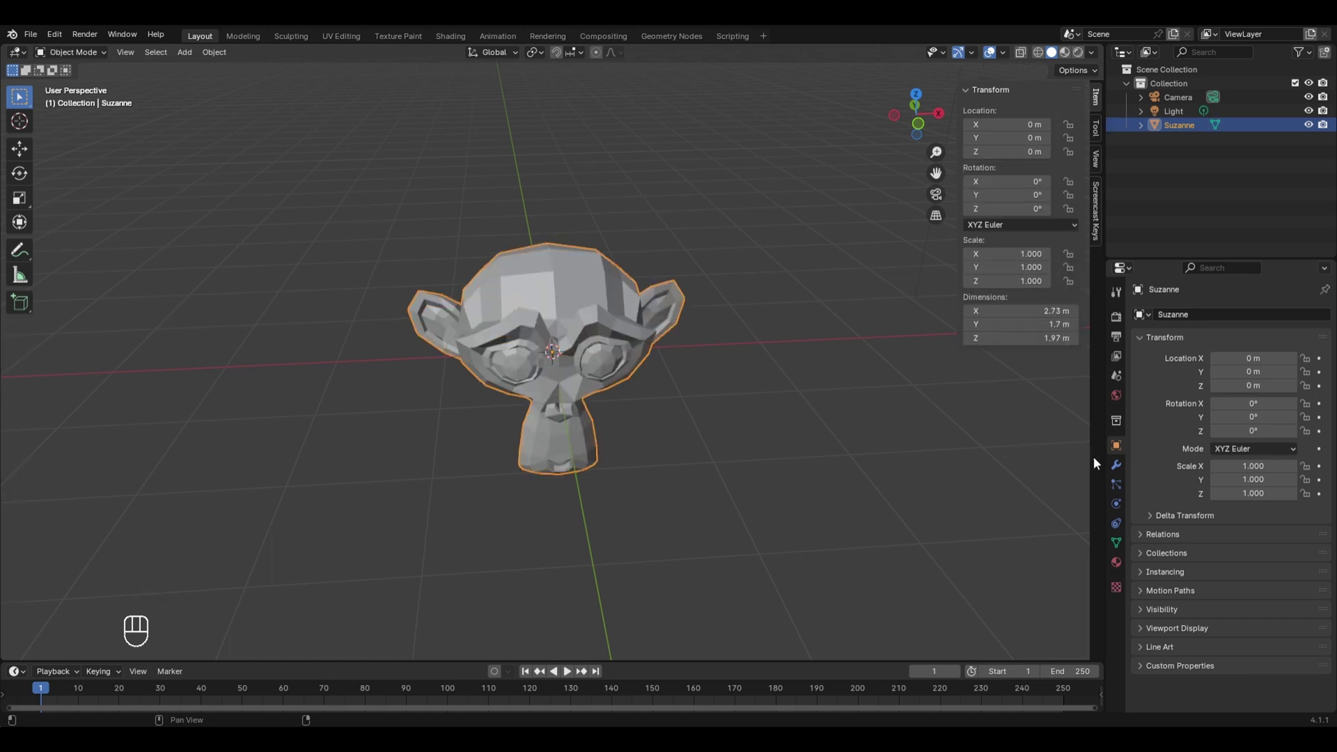
click(1114, 464)
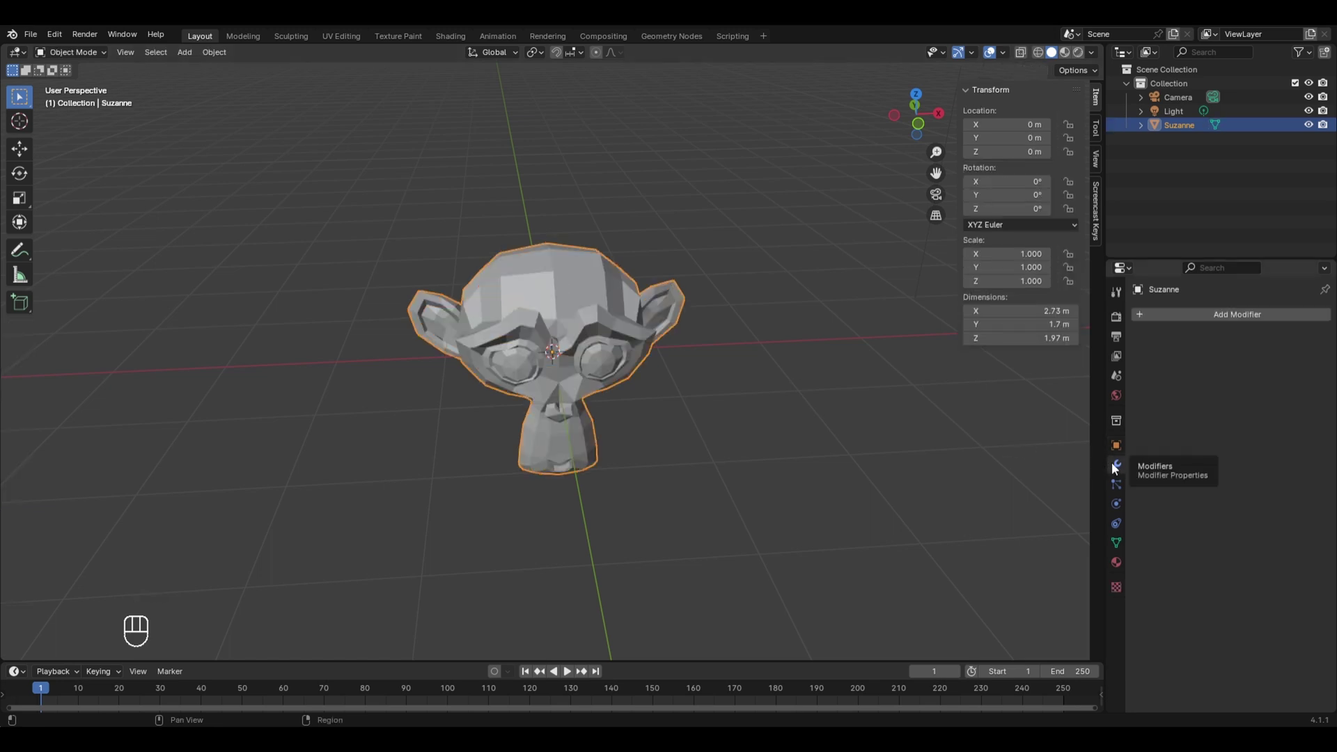
click(1231, 319)
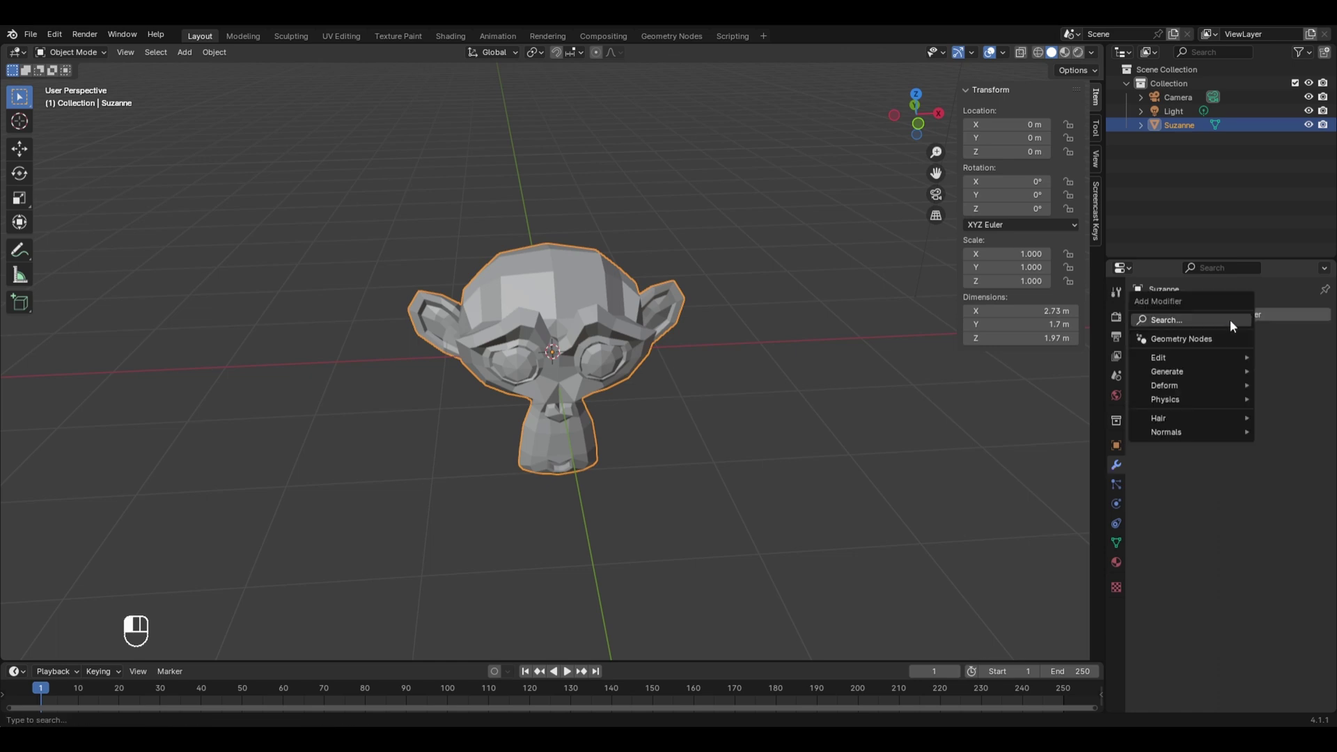
mouse_move(1210, 366)
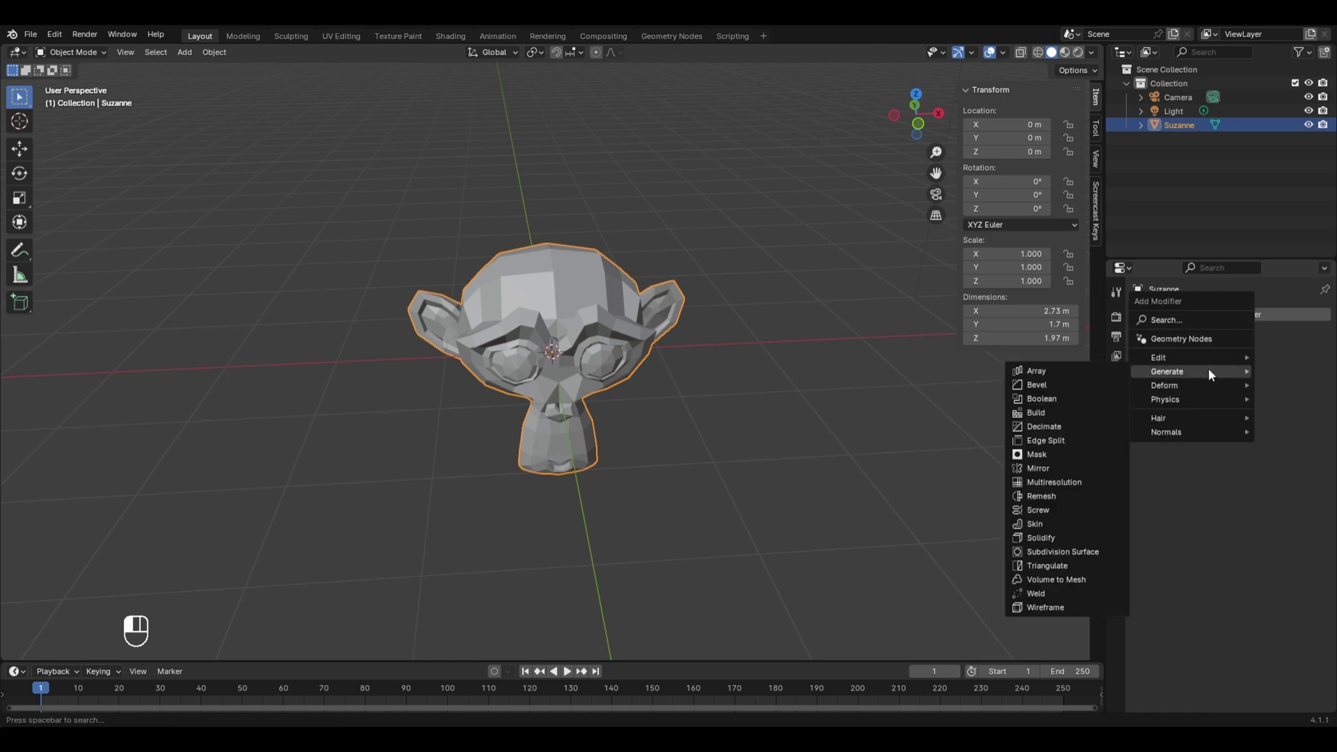
click(1057, 552)
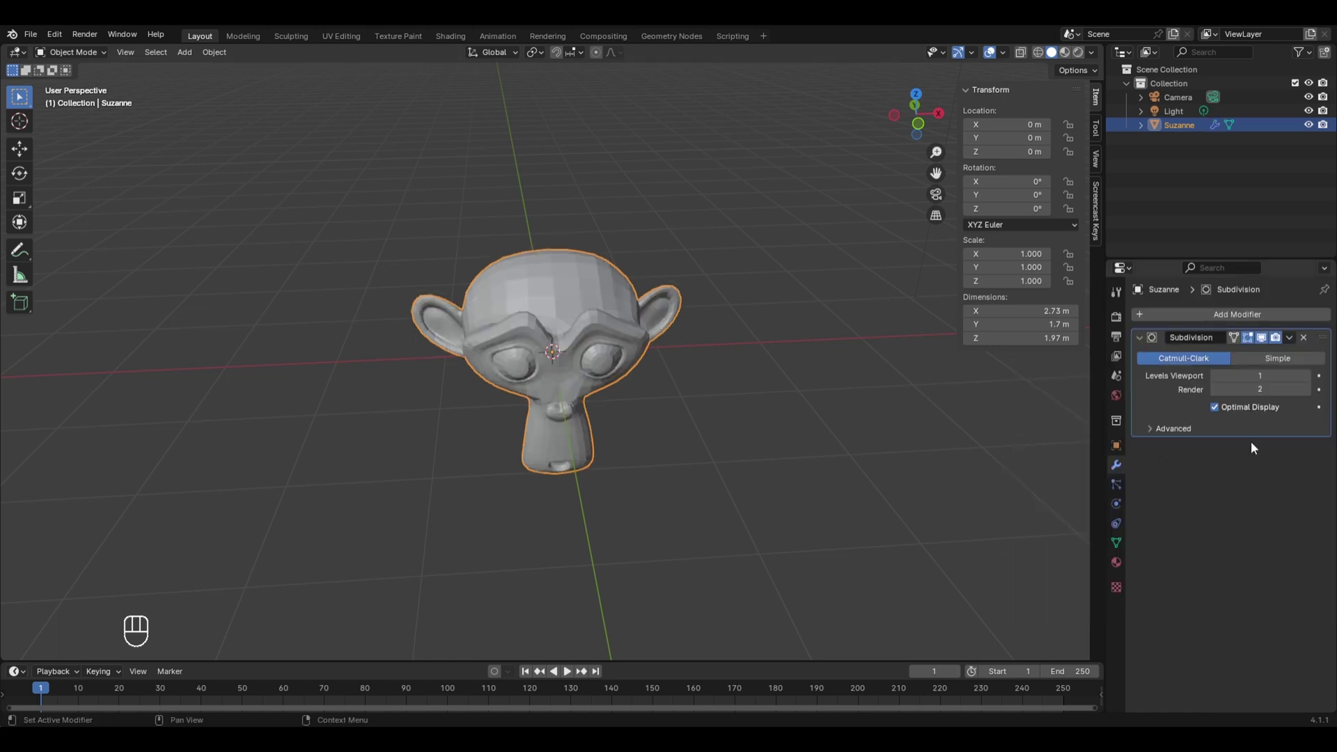
click(1307, 376)
click(1308, 376)
key(Tab)
key(Tab)
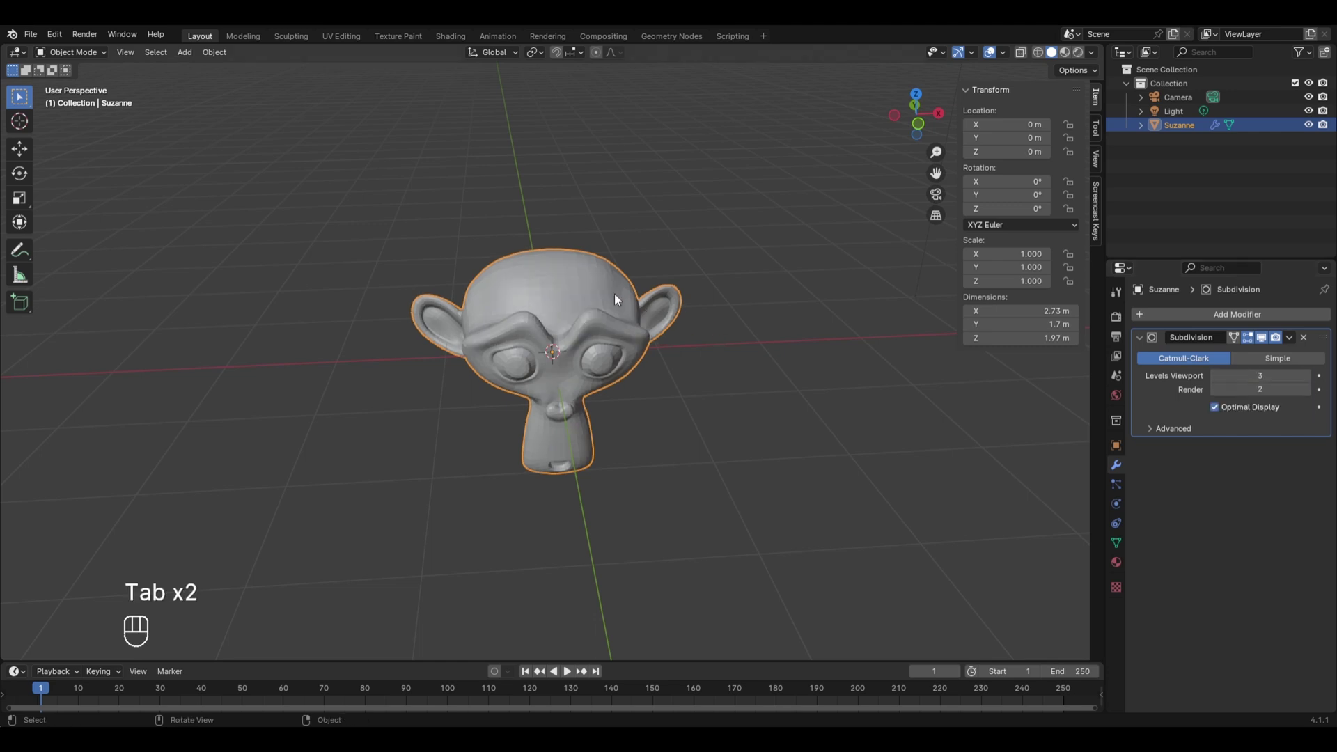
Apply the Subdivision modifier to the monkey and inspect the resulting mesh in Edit Mode
click(1290, 340)
click(1273, 349)
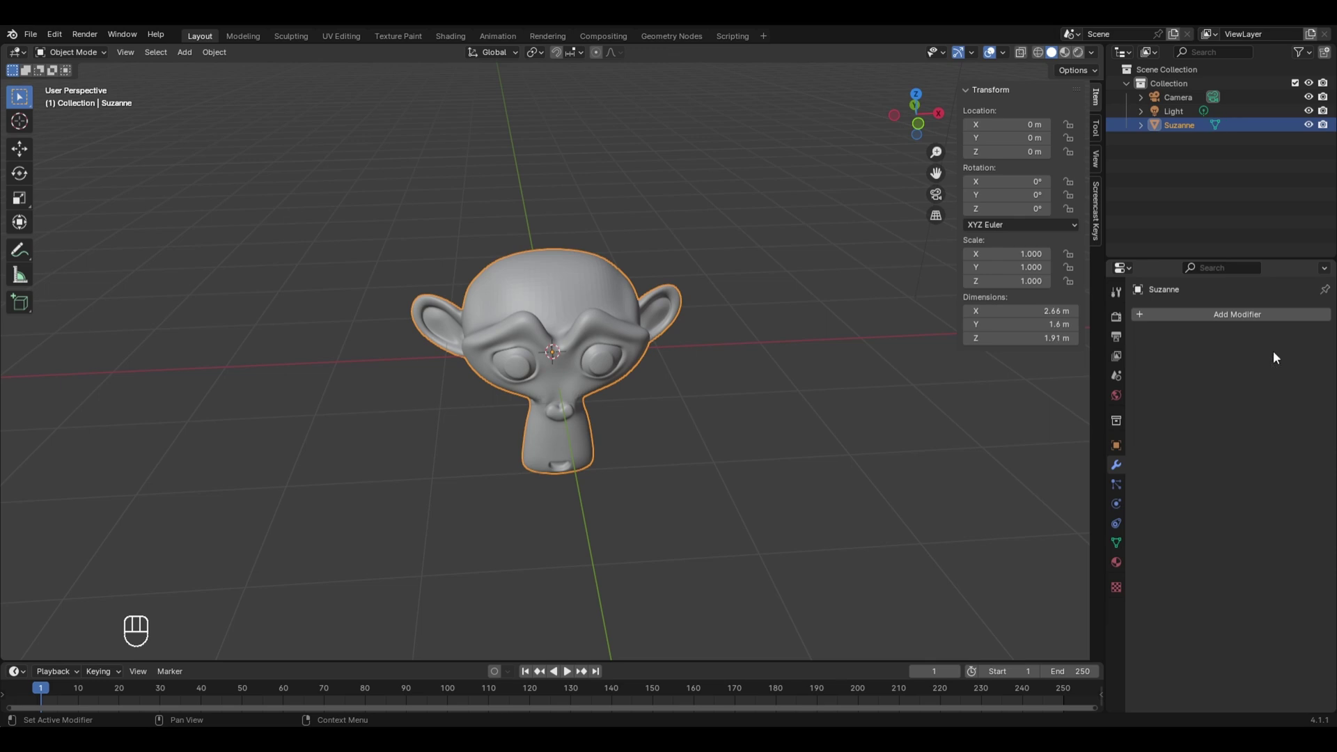
key(Tab)
middle_drag(595, 277, 516, 339)
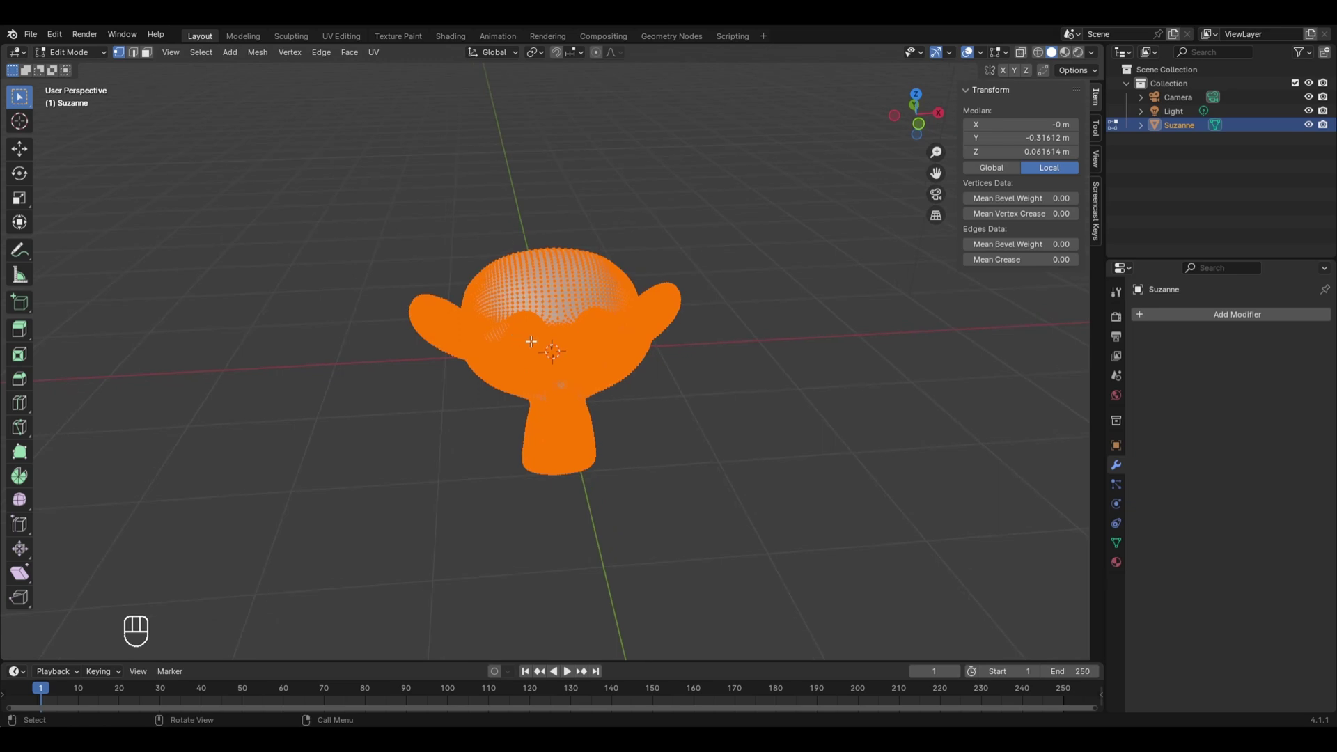
key(Tab)
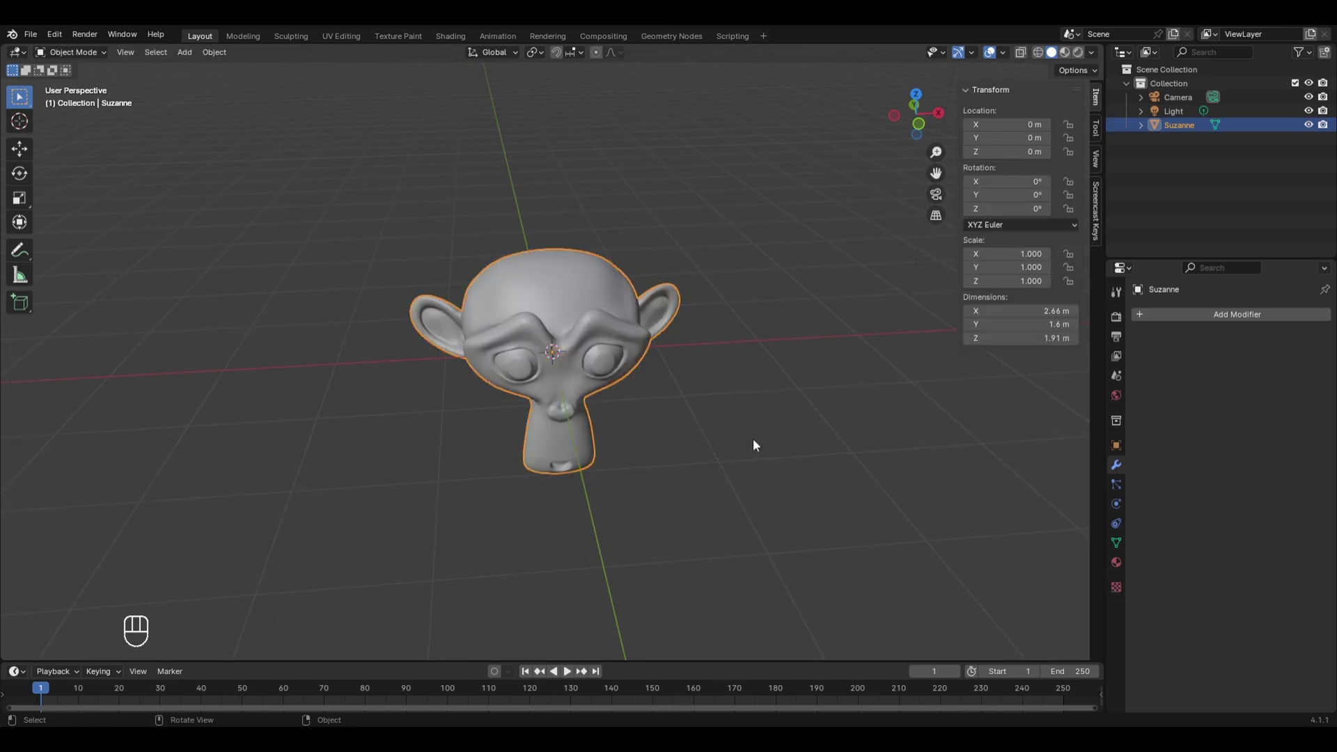
Switch the monkey to Vertex Paint mode and show its color attributes
click(73, 52)
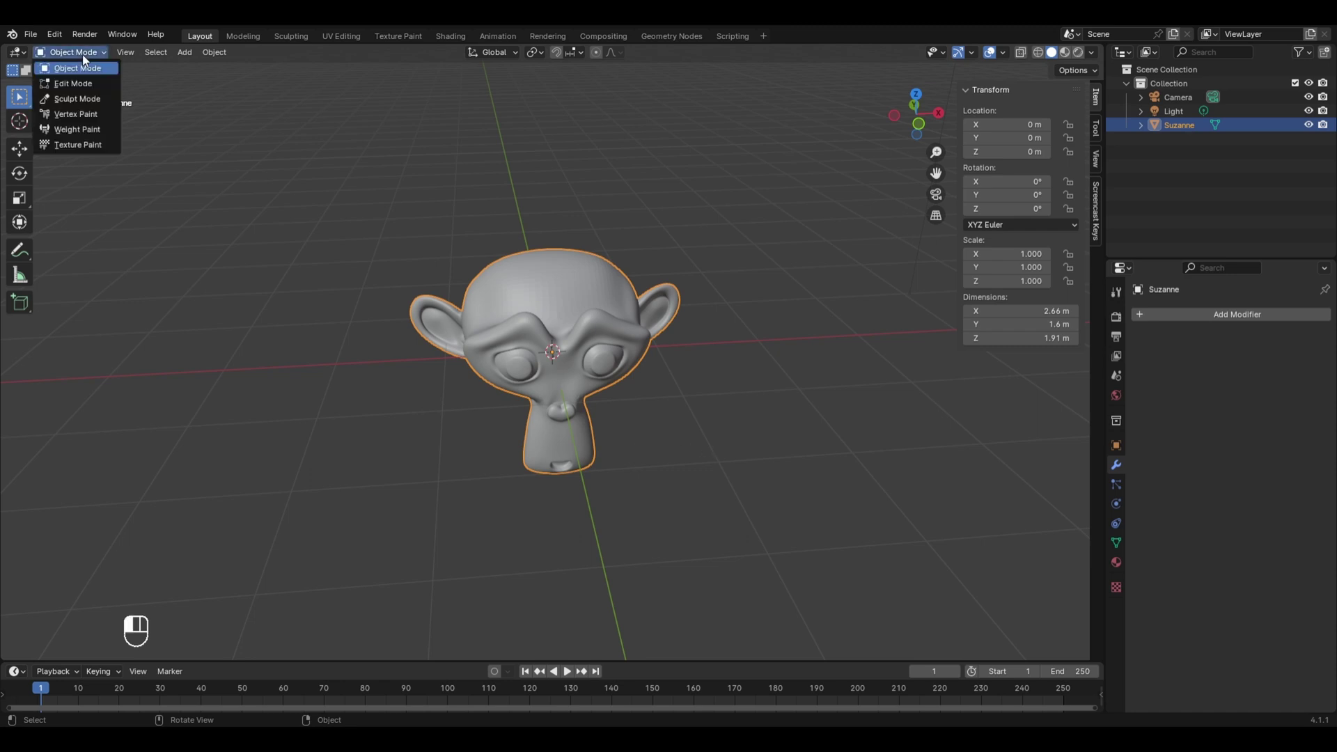
click(74, 114)
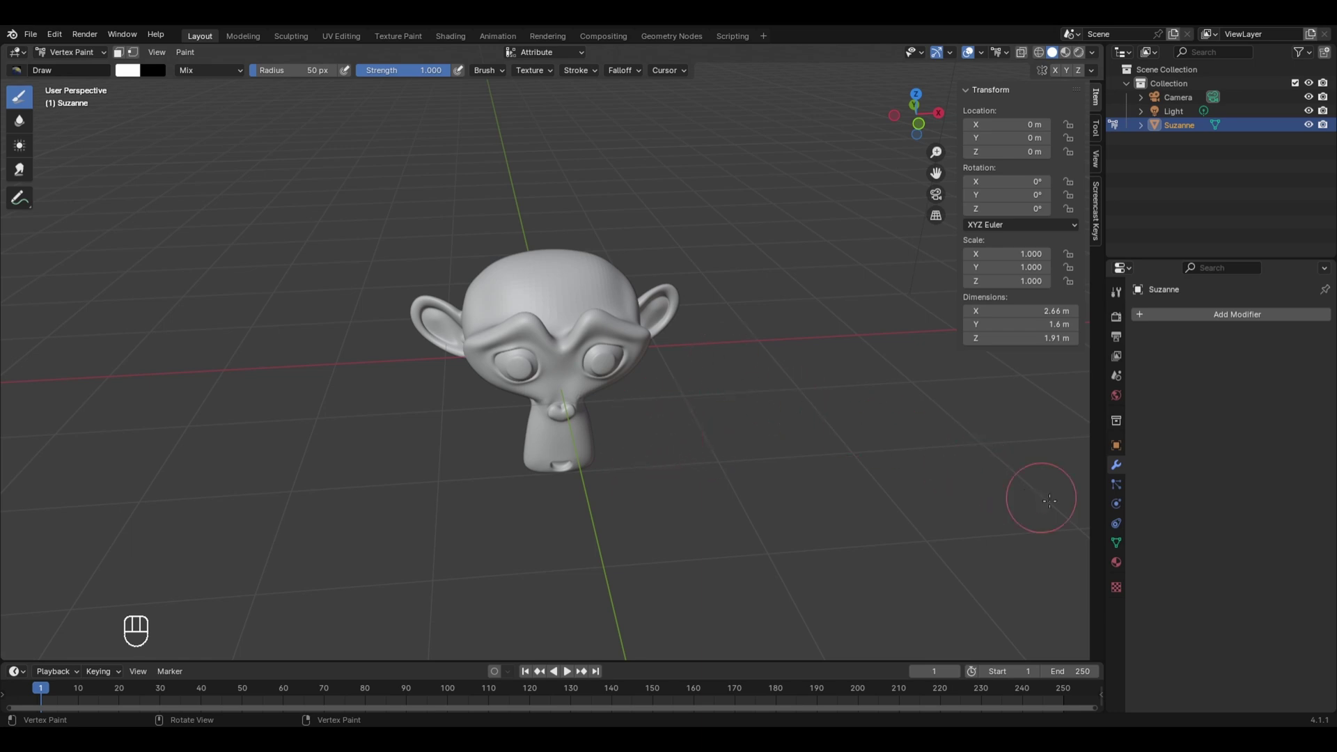
click(1114, 542)
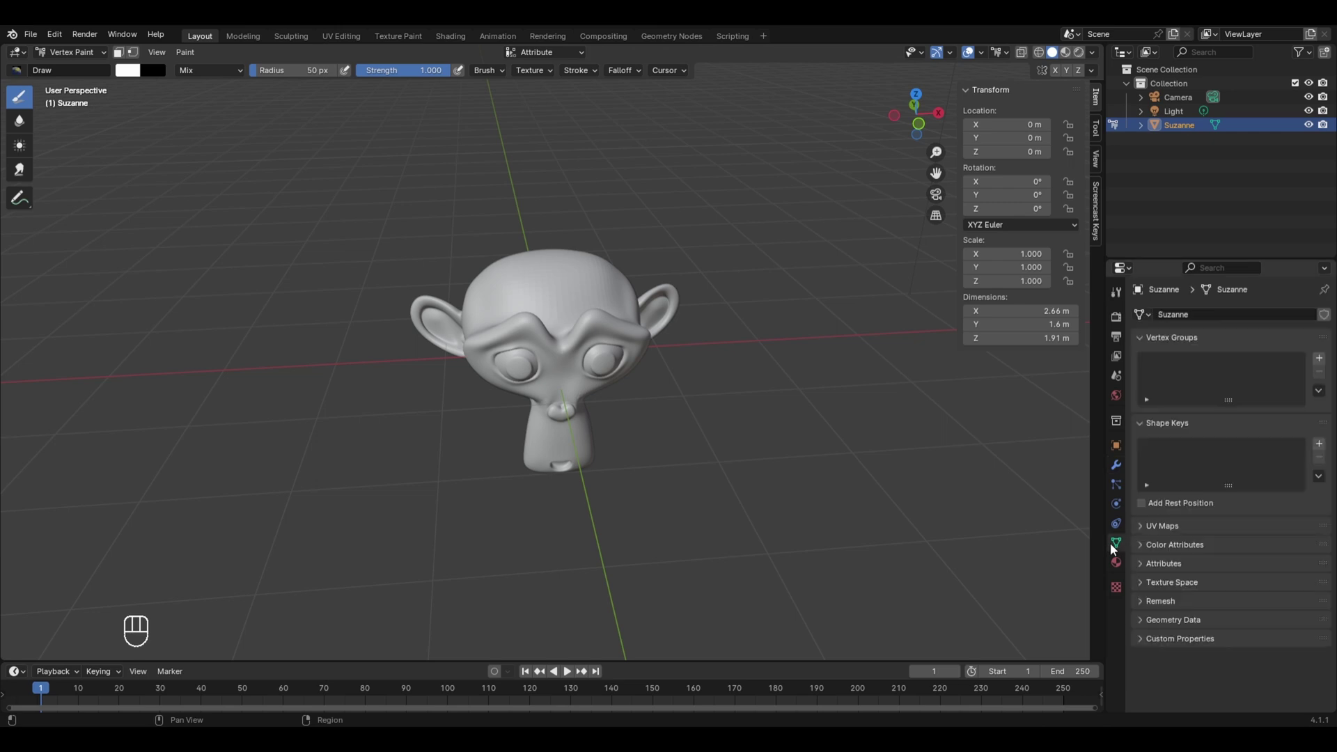
click(1186, 547)
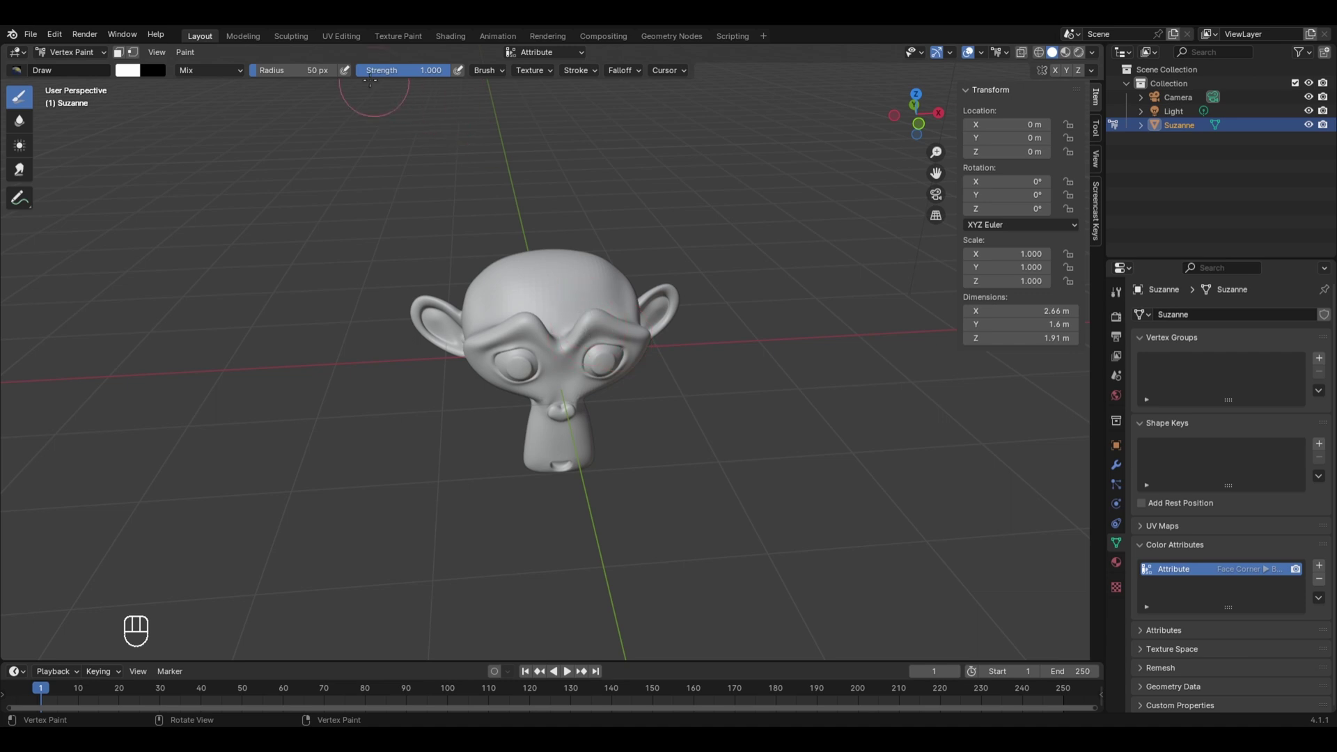
Apply Dirty Vertex Colors to the monkey with Normalize turned off
click(184, 52)
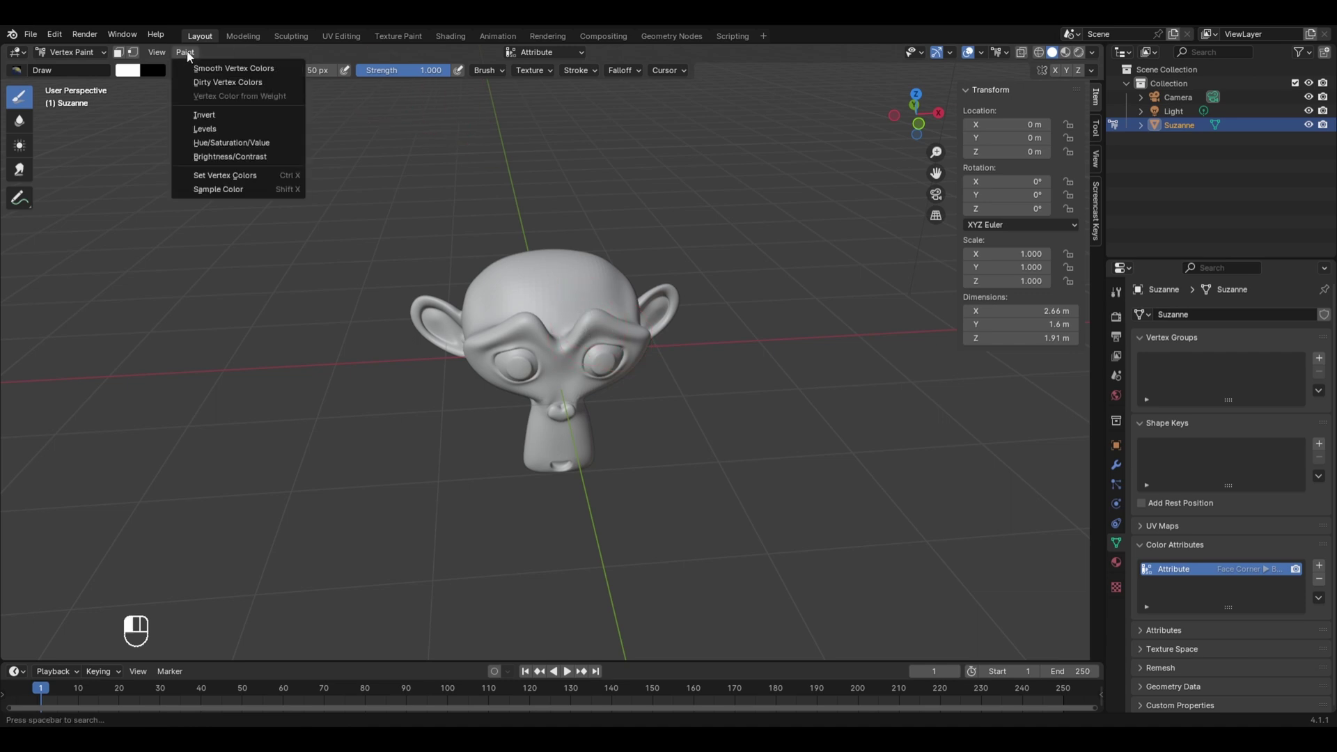
click(211, 83)
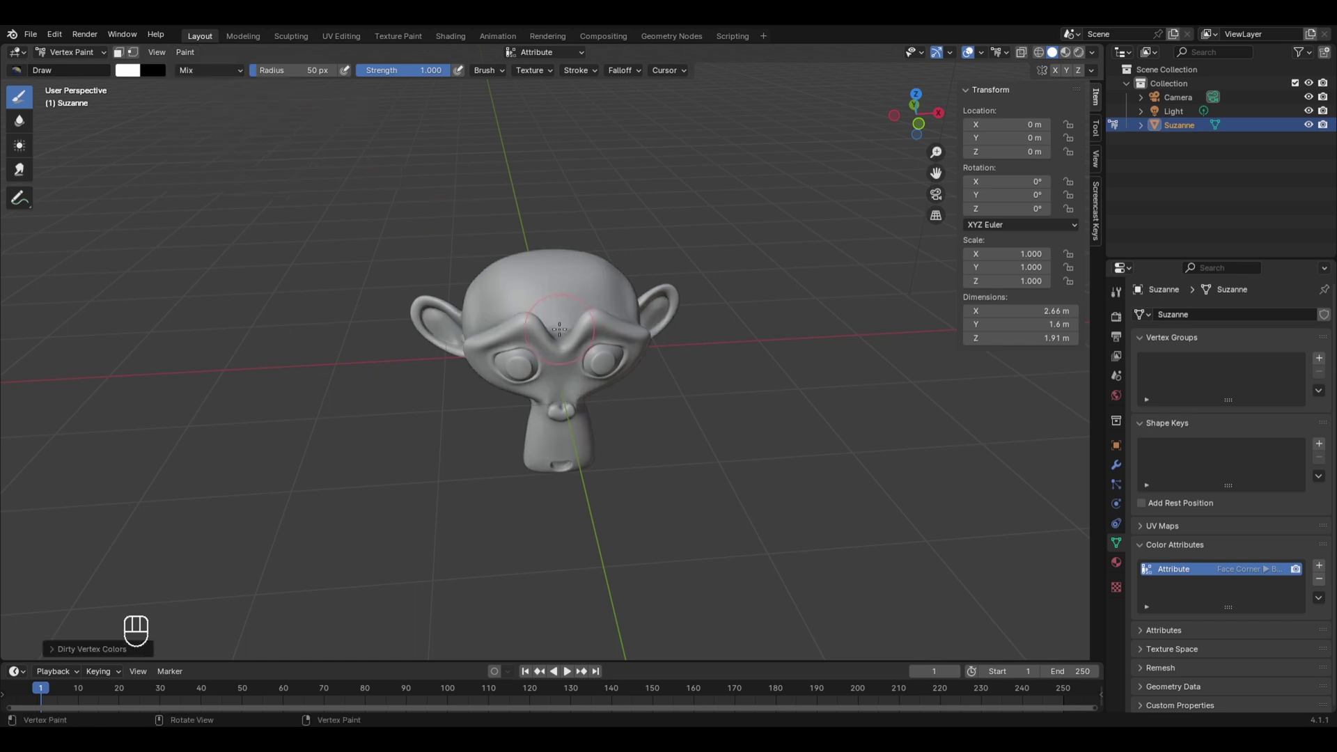
mouse_move(559, 328)
middle_down()
mouse_move(583, 364)
mouse_move(766, 456)
mouse_move(734, 474)
mouse_move(648, 460)
middle_up()
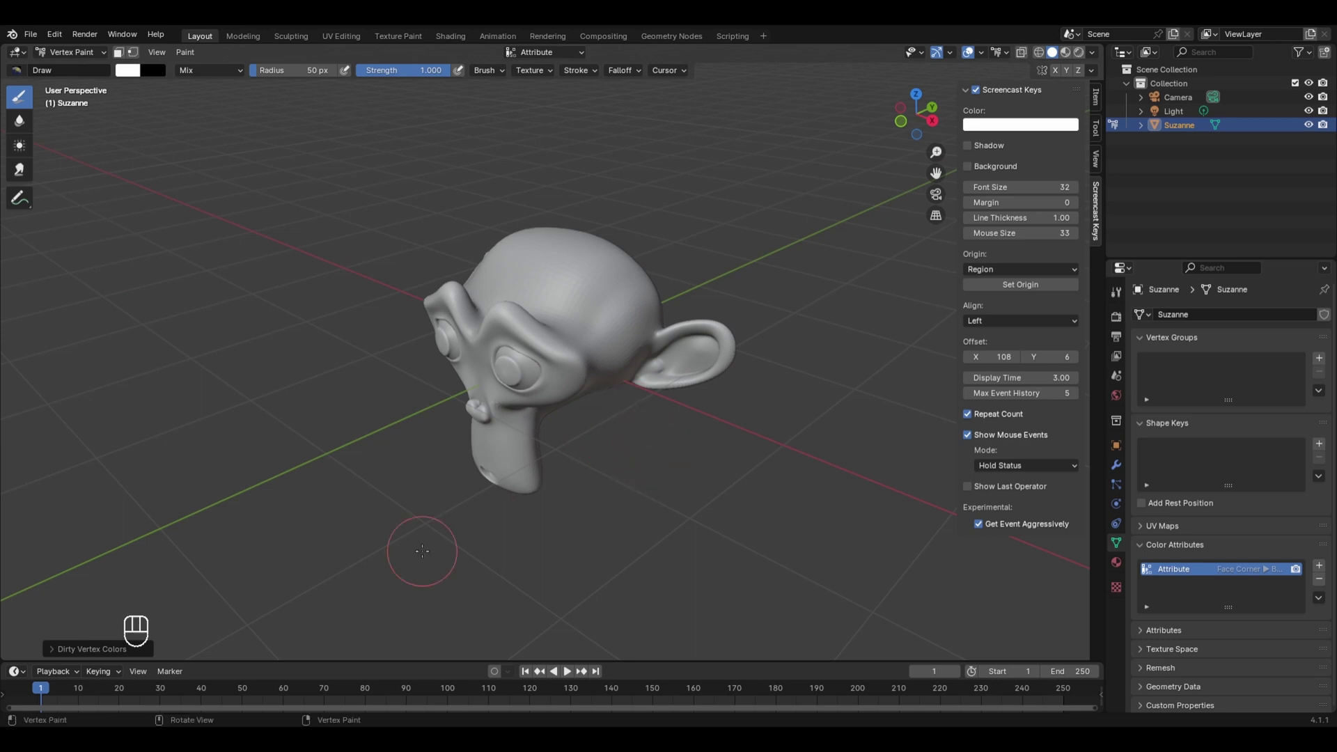
click(60, 649)
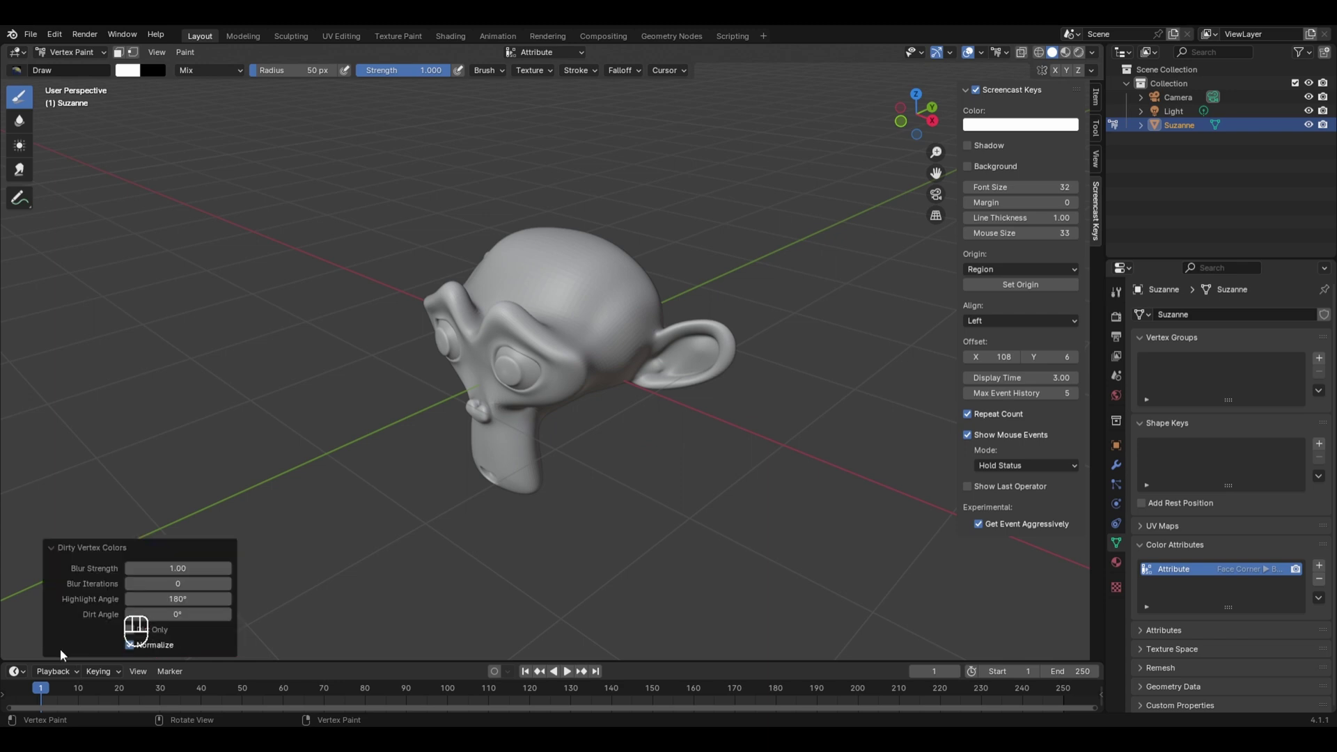
click(129, 645)
middle_drag(448, 451, 613, 448)
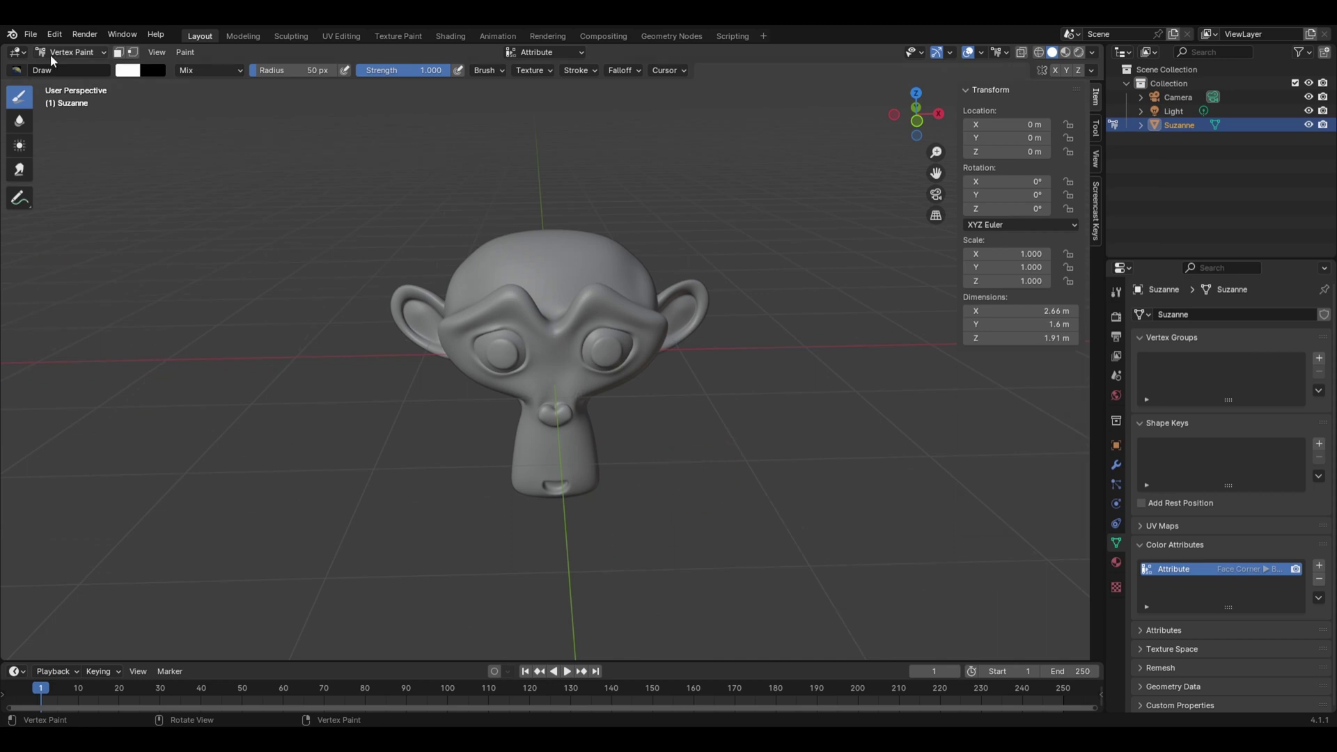
Return the monkey to Object Mode and display the viewport in Rendered shading
click(70, 52)
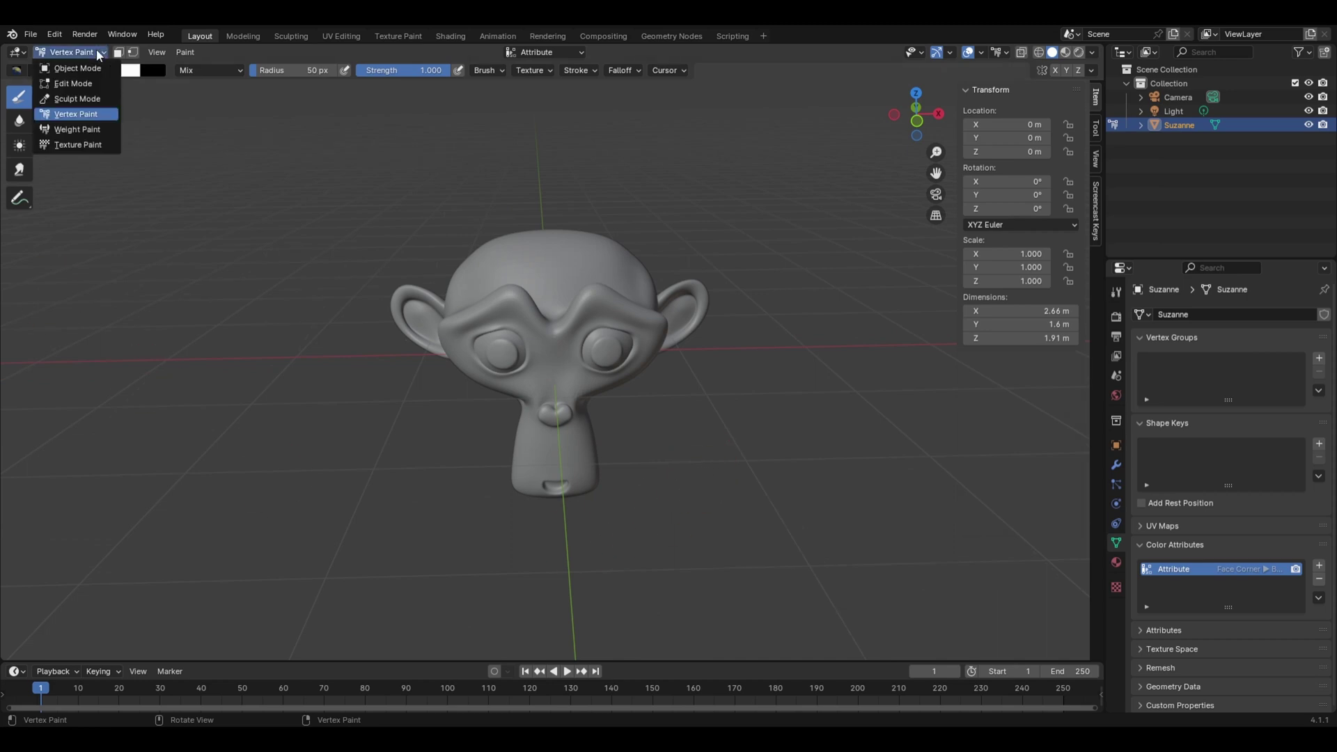
click(70, 66)
middle_drag(571, 306, 414, 309)
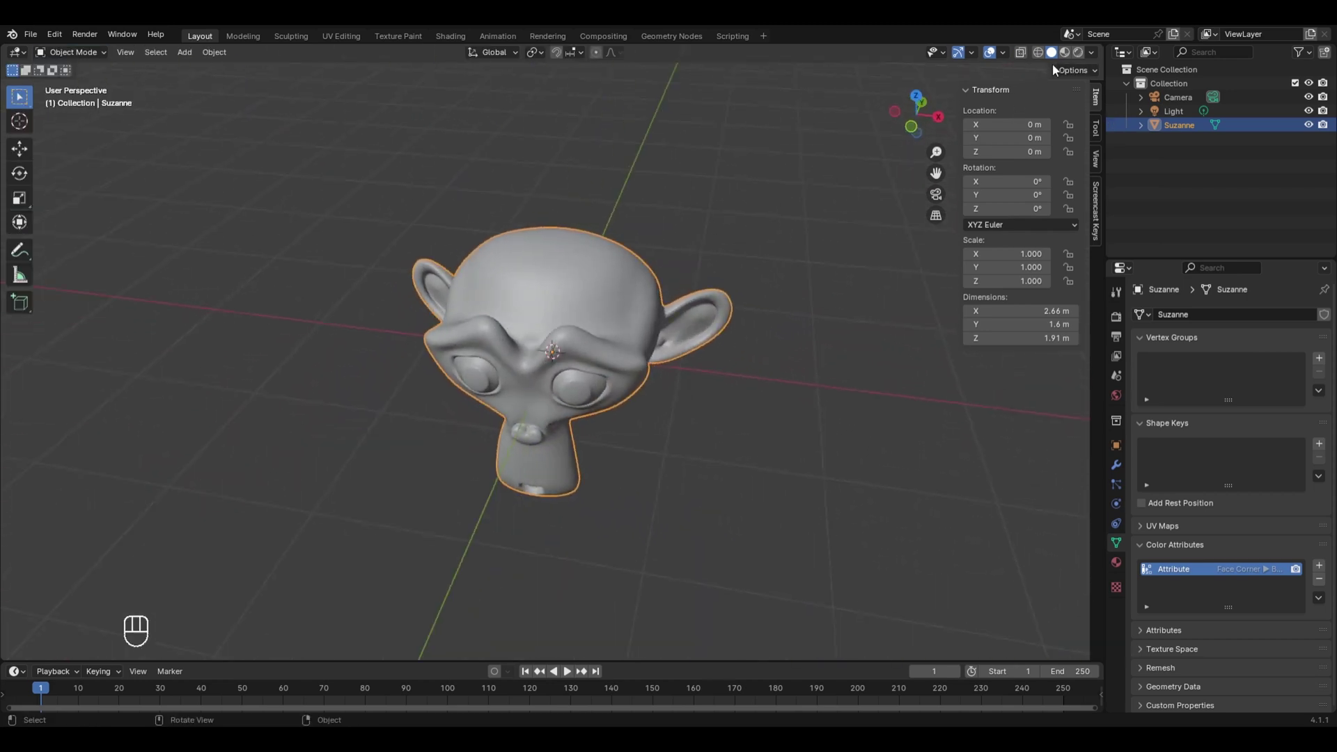
click(1081, 51)
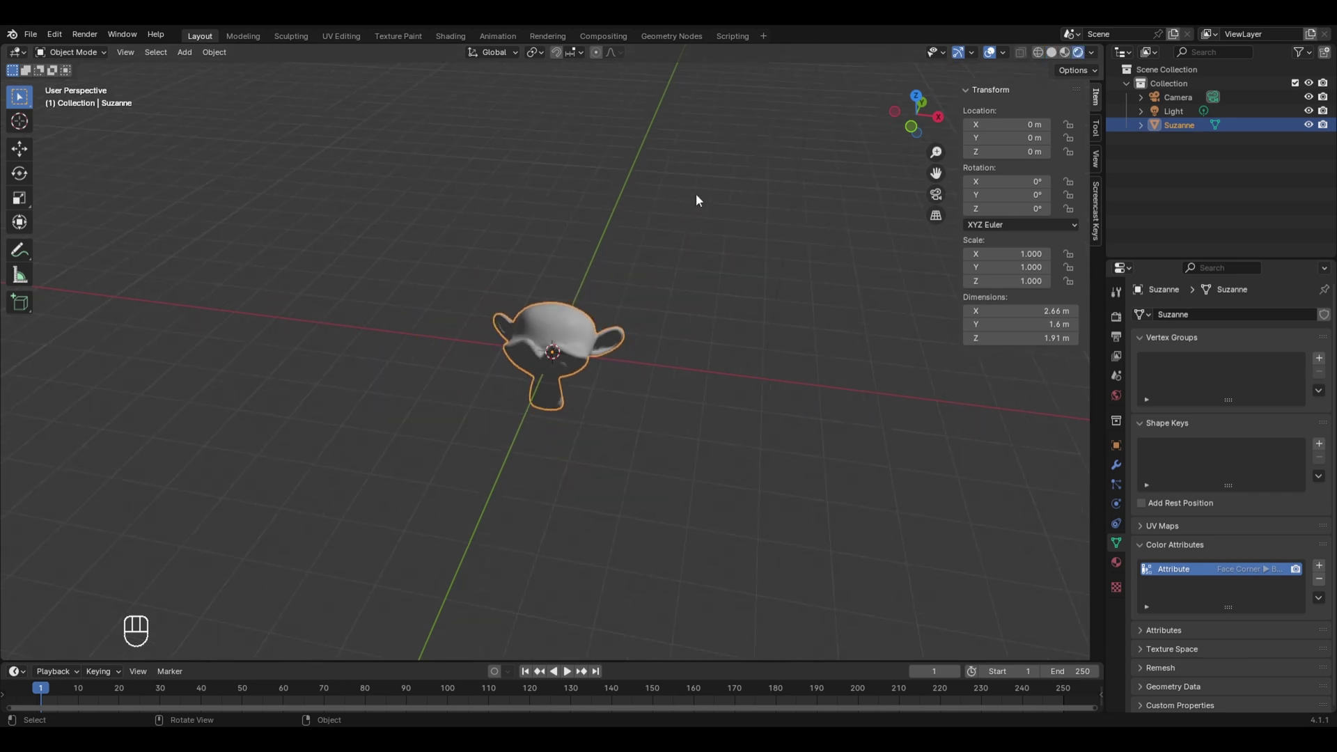
Duplicate the light toward the monkey's front along the Y axis, and move the copy about -2.6 m along X
drag(754, 87, 955, 194)
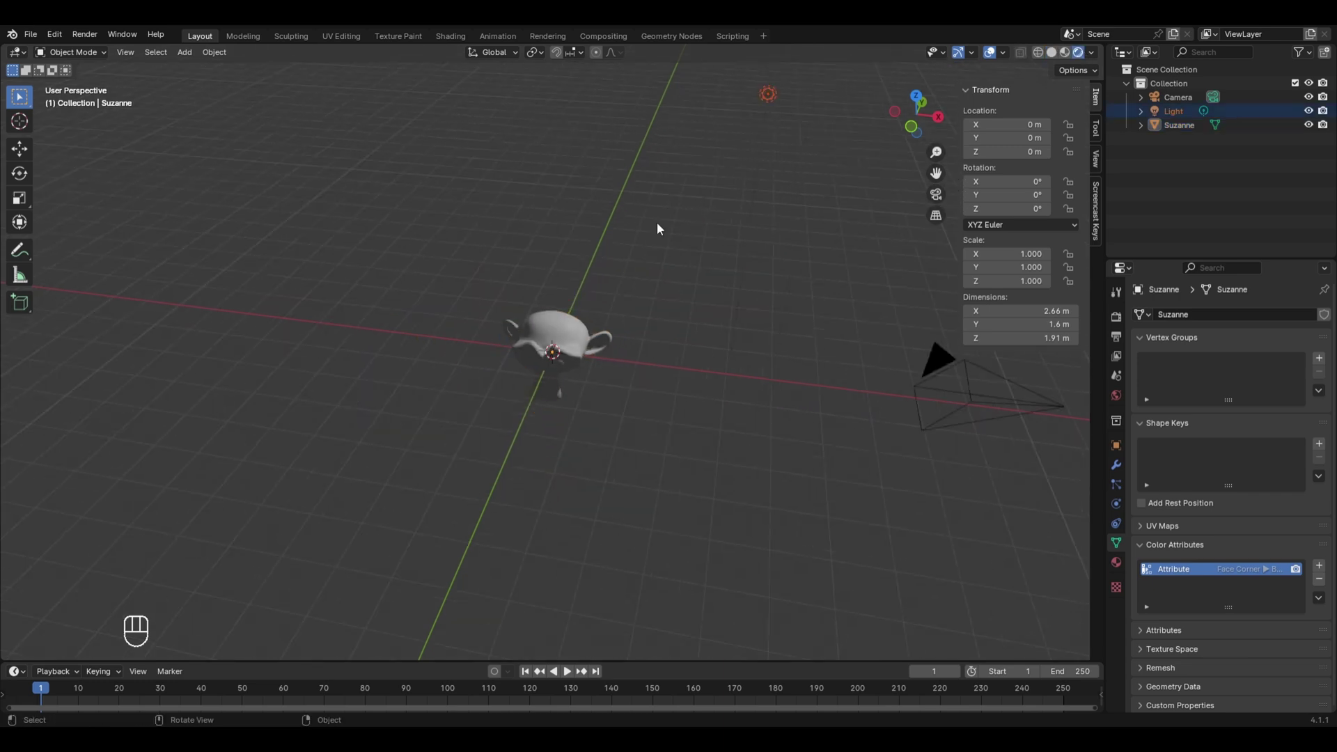
scroll(657, 229, down, 2)
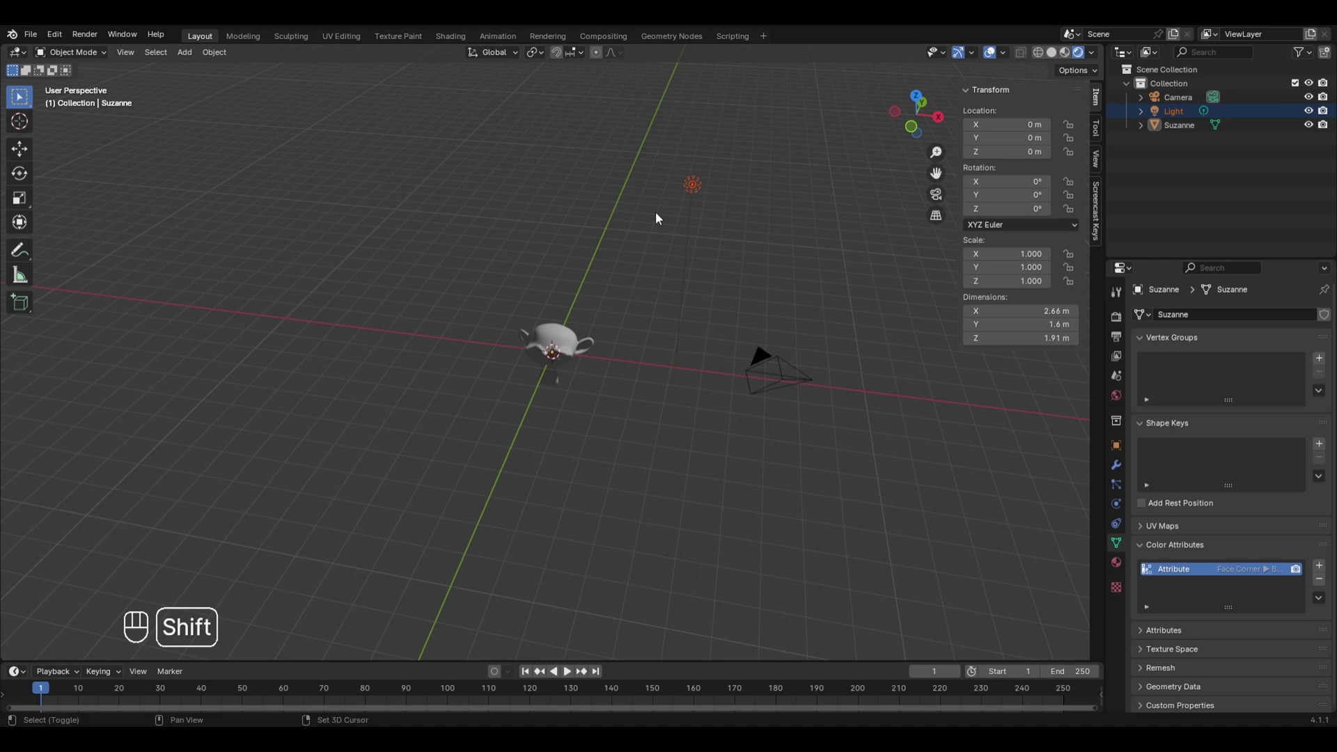
key(shift+d)
key(y)
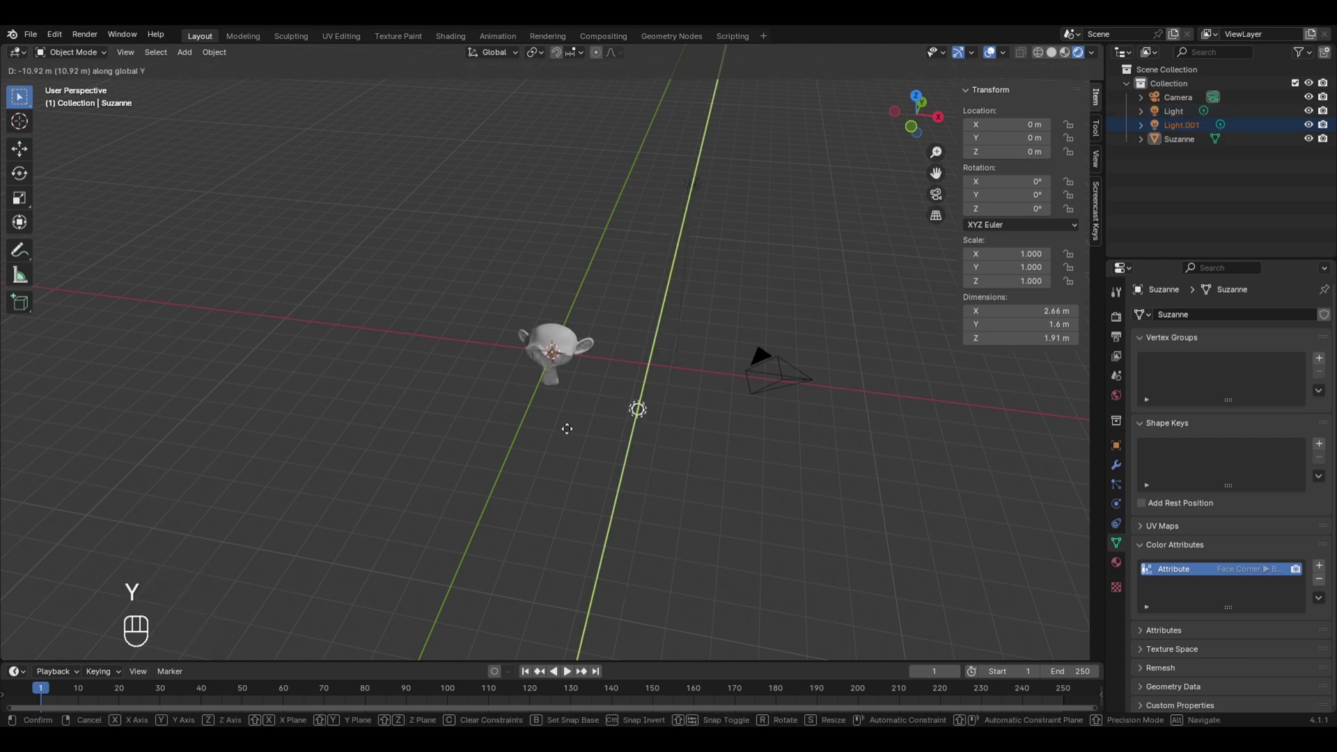
click(633, 428)
key(g)
key(x)
click(495, 396)
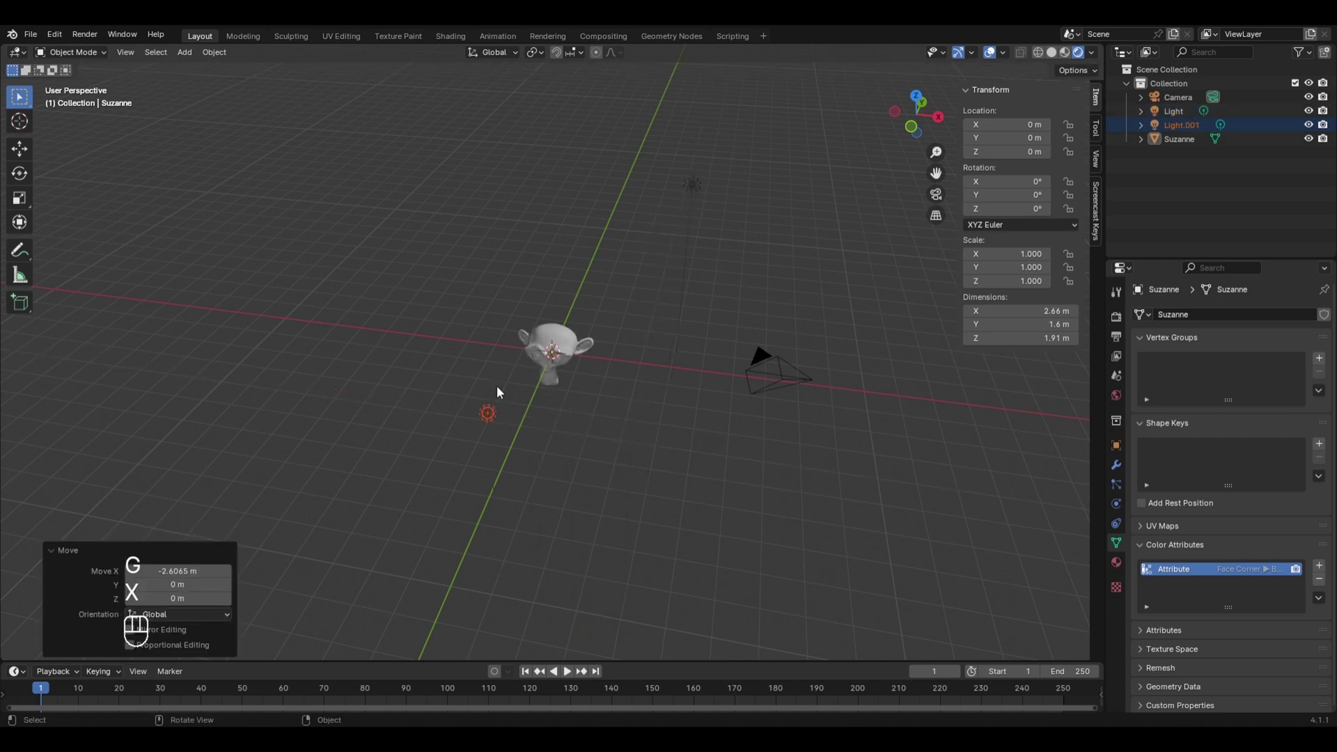
scroll(543, 384, up, 6)
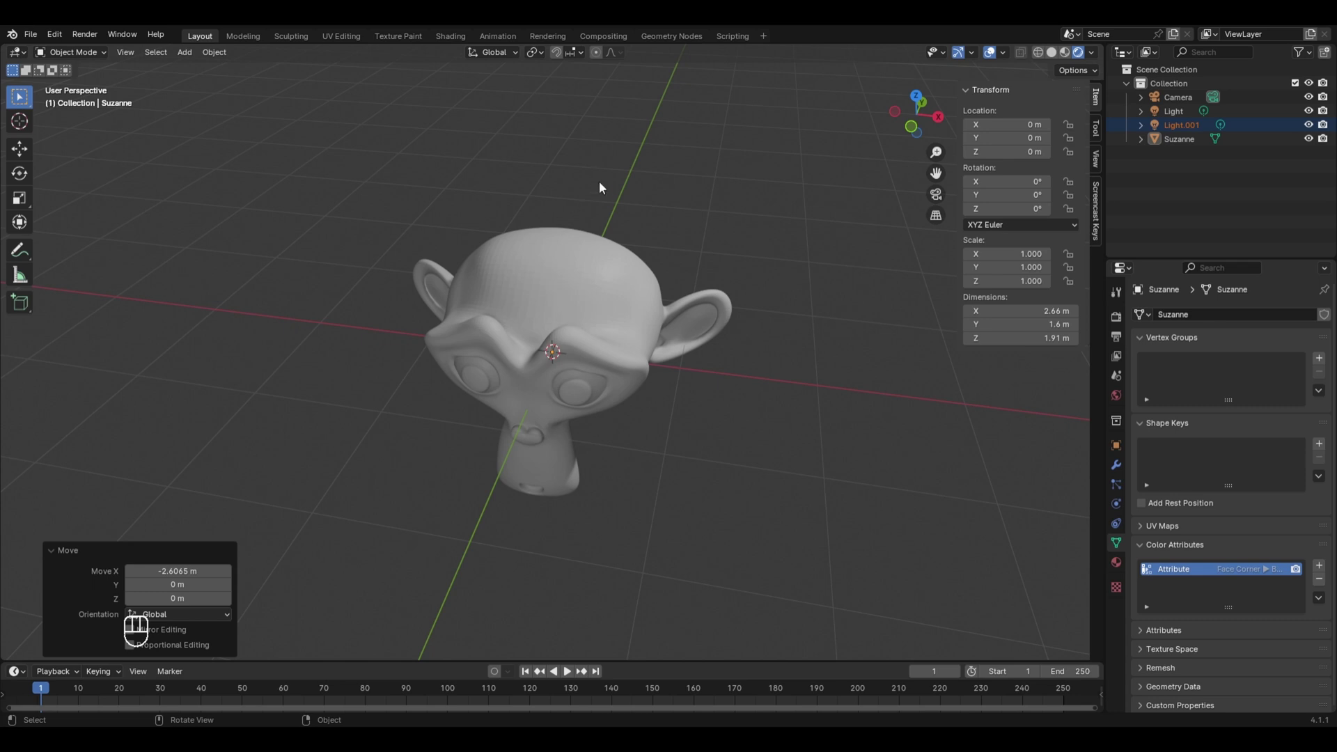
Split the 3D viewport horizontally at its middle and turn the upper area into a Shader Editor
right_click(819, 44)
click(818, 75)
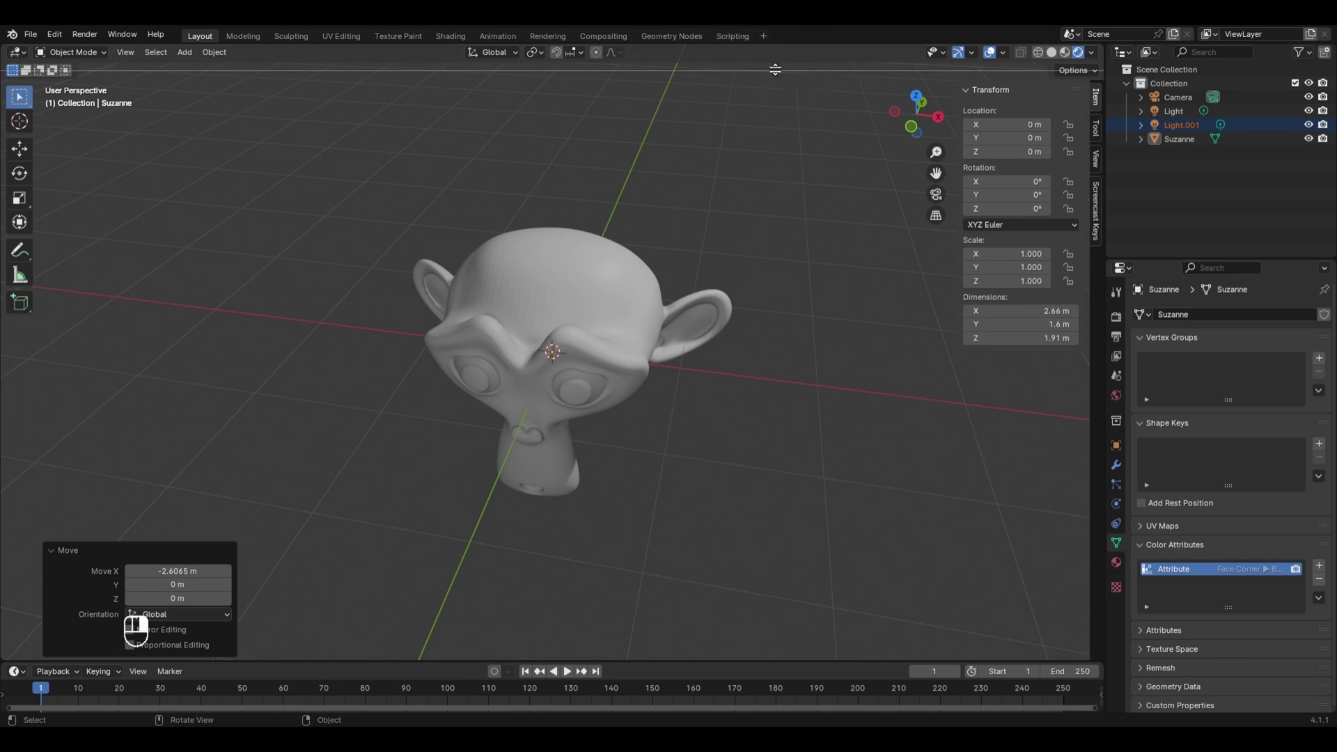
click(486, 337)
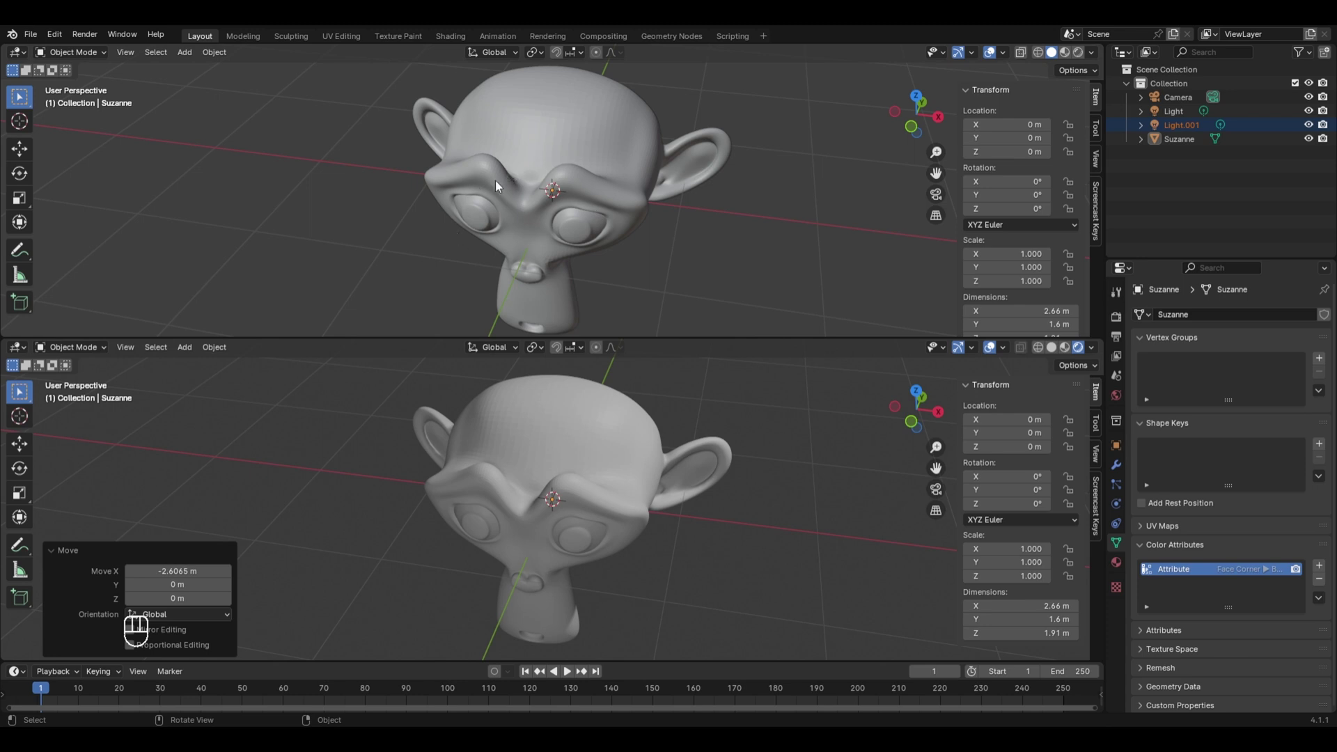
click(17, 52)
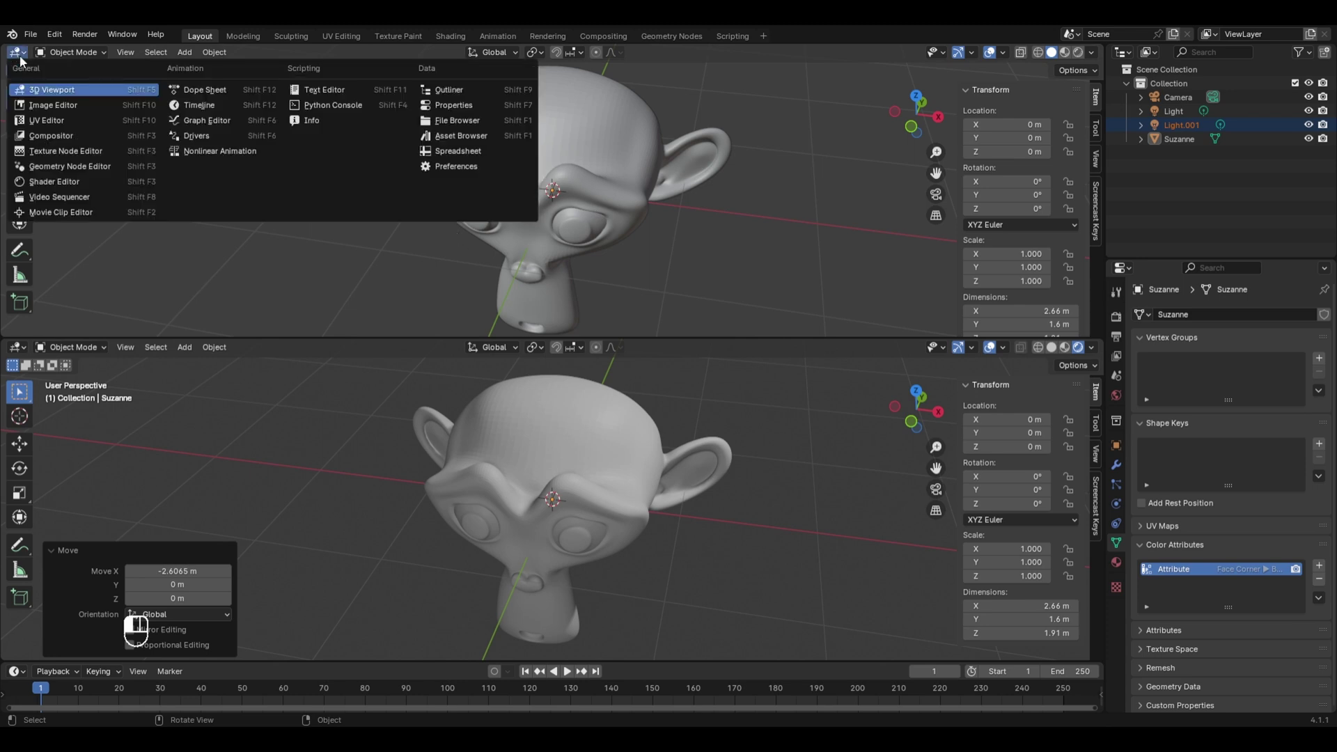
click(85, 181)
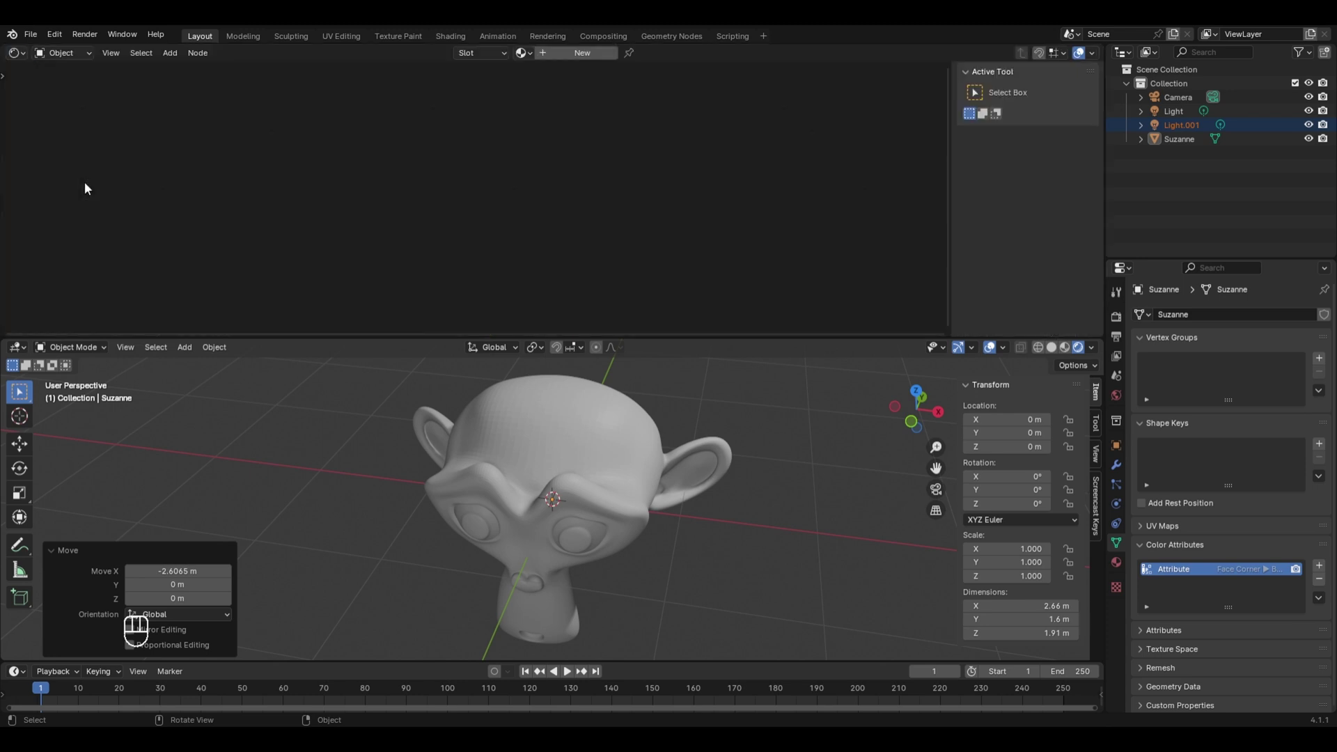
Create a new material for the monkey and frame its nodes in the Shader Editor
click(553, 444)
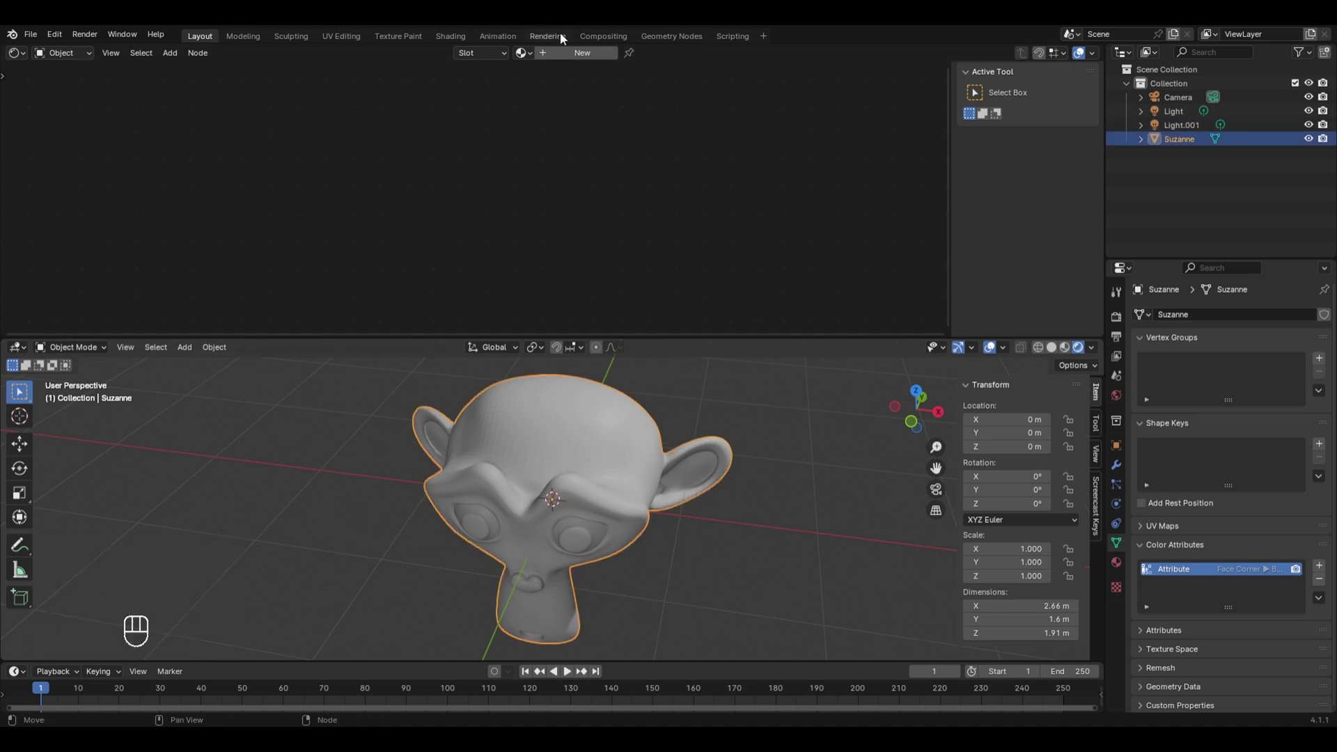
click(571, 54)
key(Home)
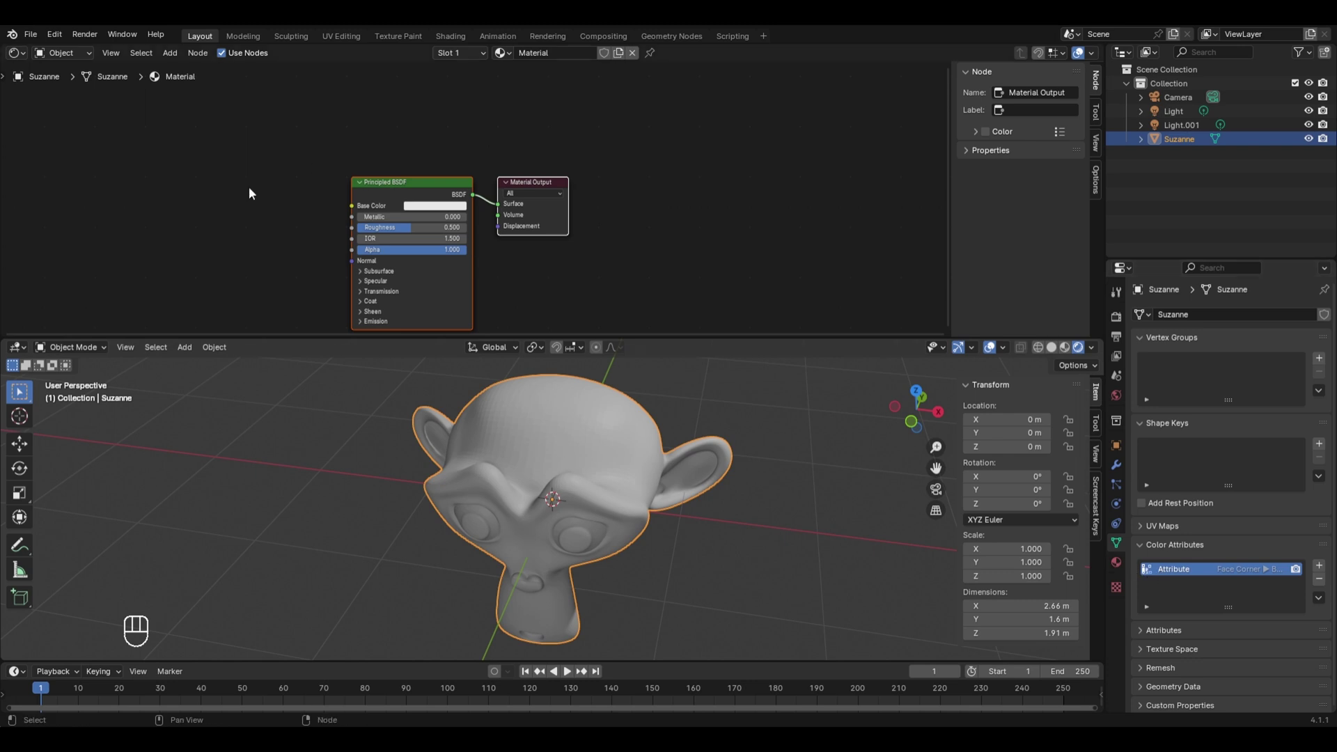
Add an Attribute input node and place it to the left of the Principled BSDF node
key(shift+a)
mouse_move(217, 187)
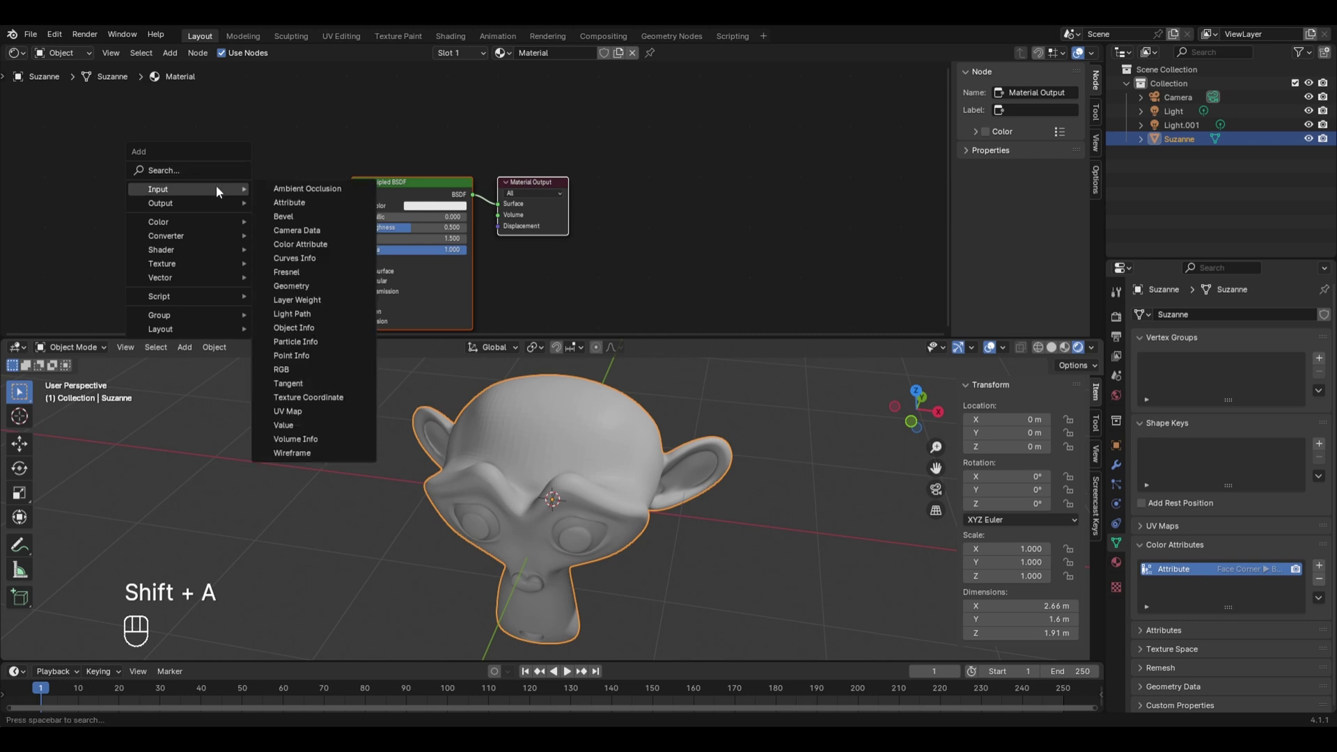
click(295, 203)
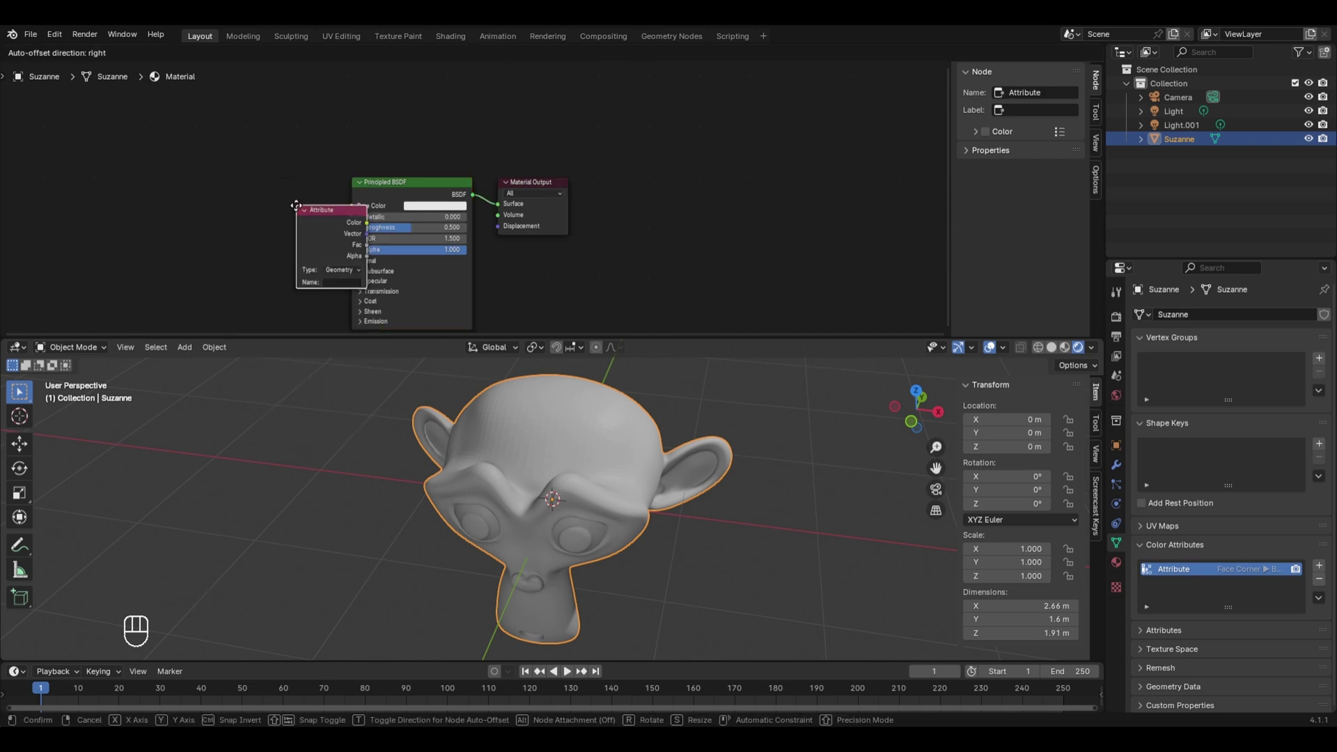
click(135, 200)
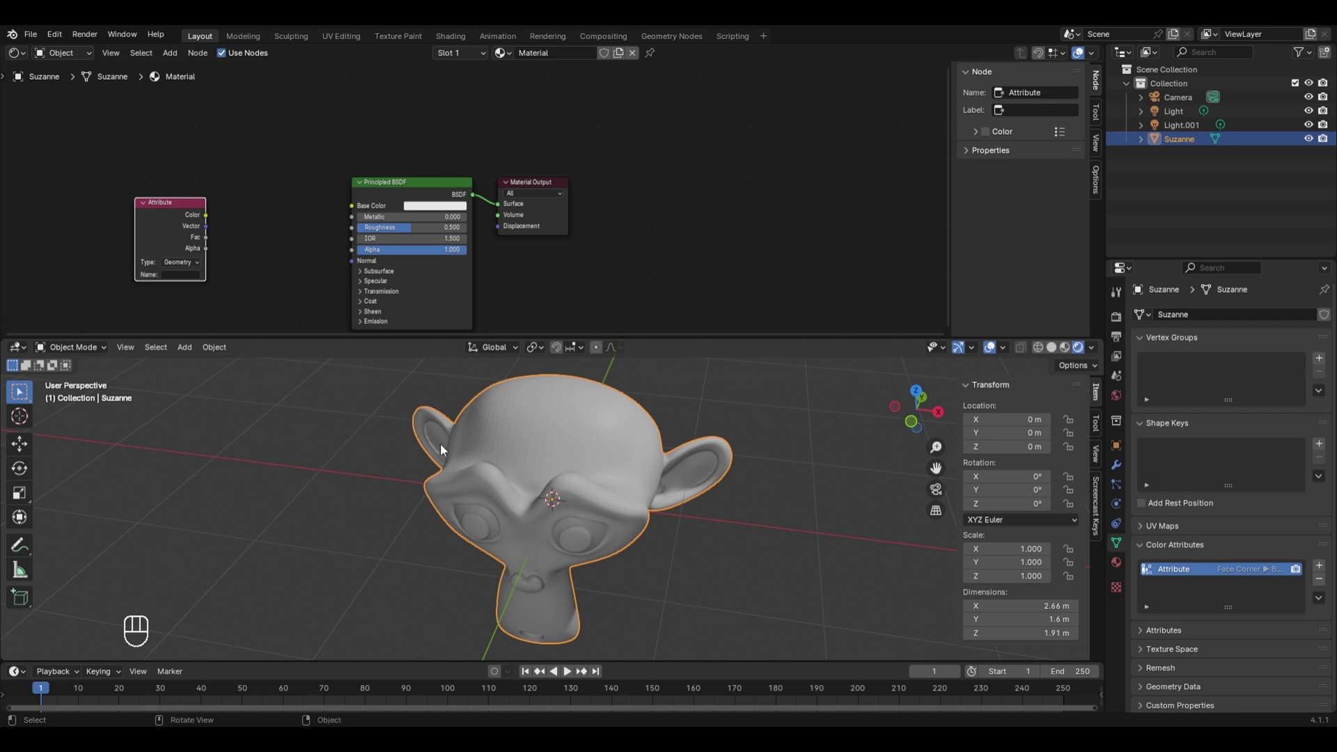
Switch the scene's render engine to Cycles
click(1115, 316)
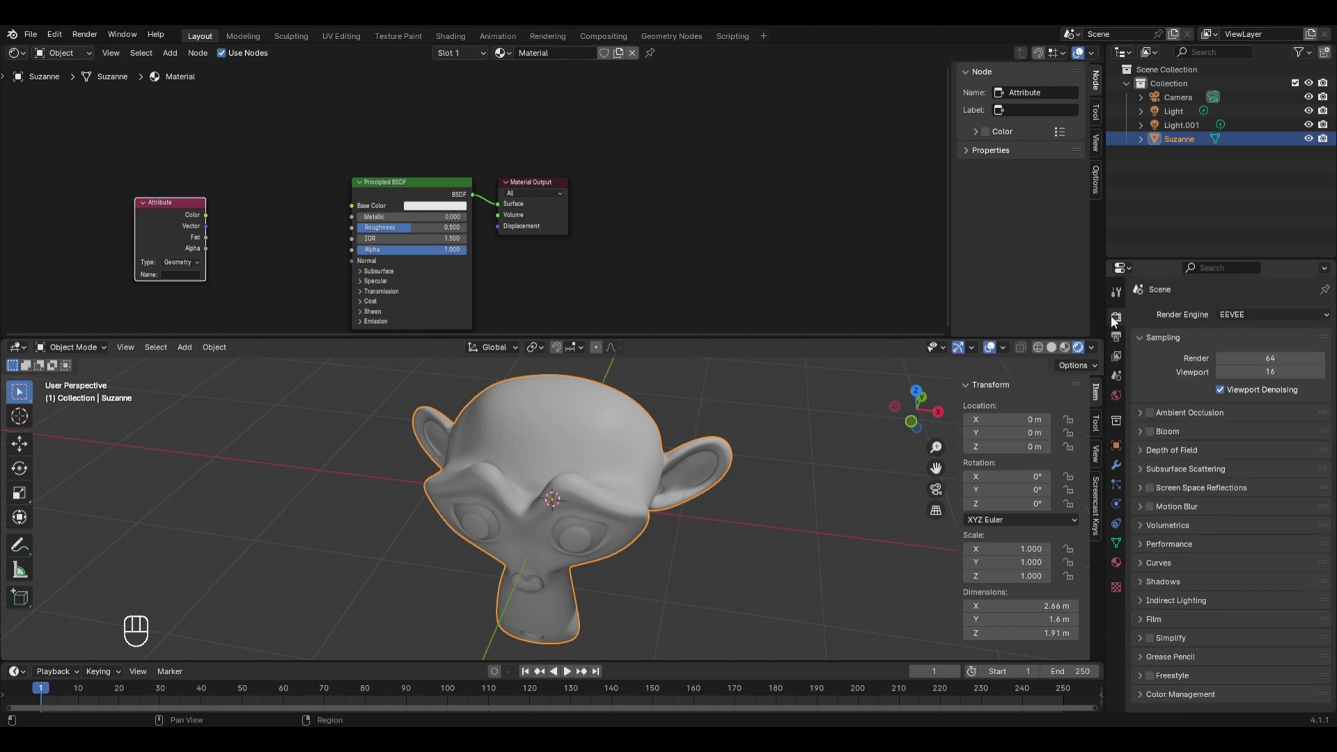
click(1271, 314)
click(1259, 362)
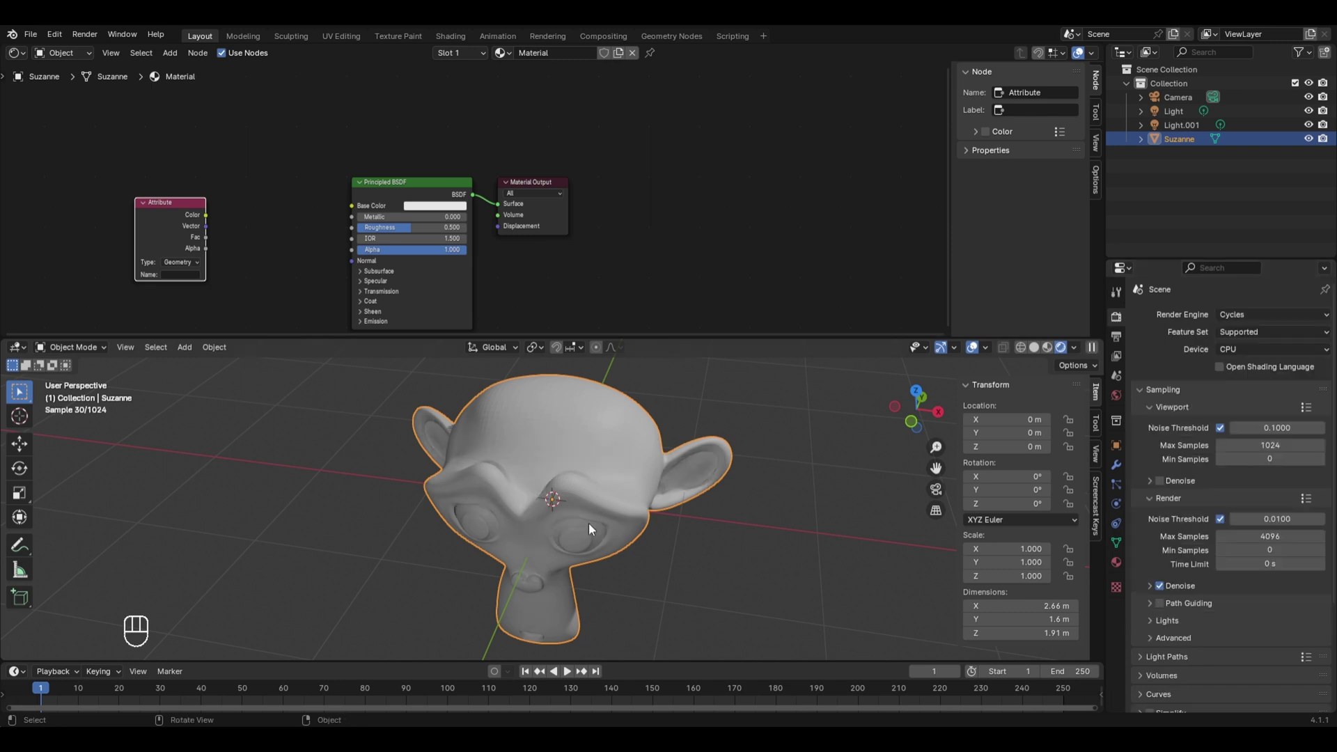
Connect the Attribute node's Fac output to the Principled BSDF's Base Color and set its attribute name to "Attribute"
drag(206, 237, 351, 206)
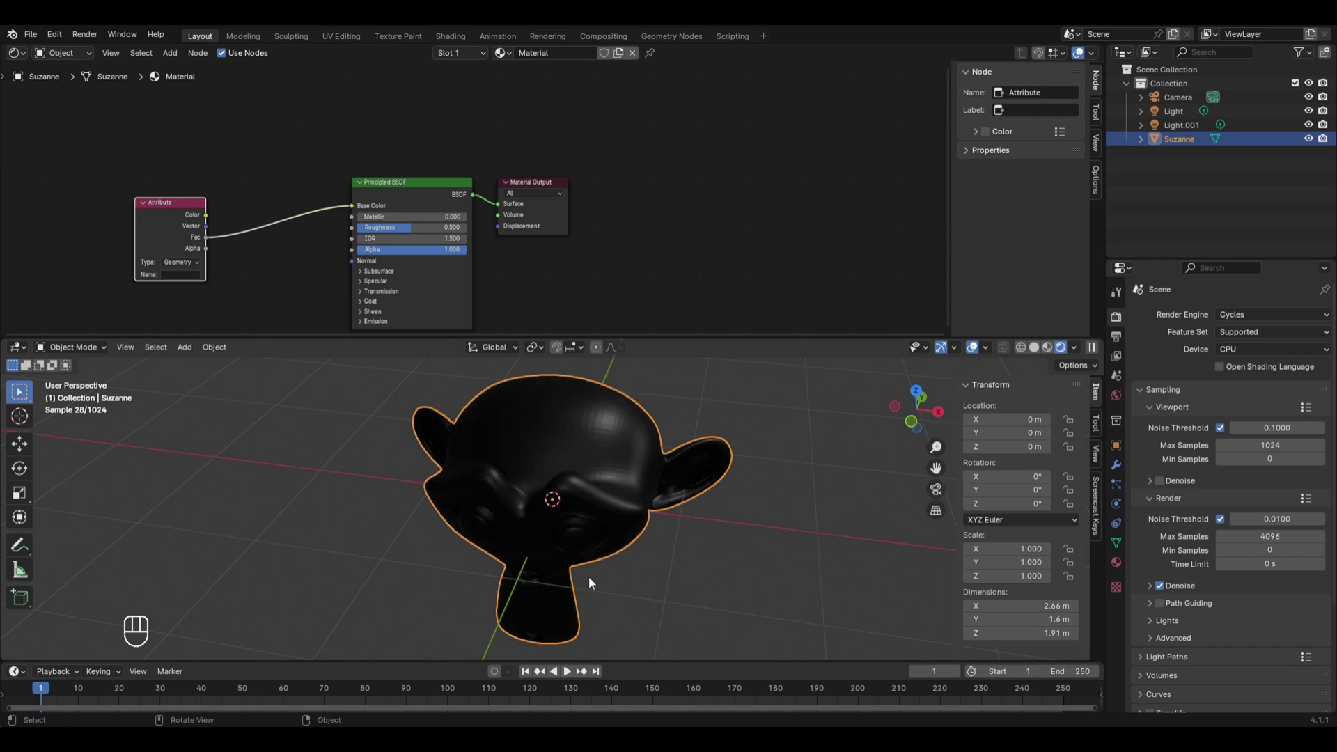
middle_drag(590, 583, 595, 565)
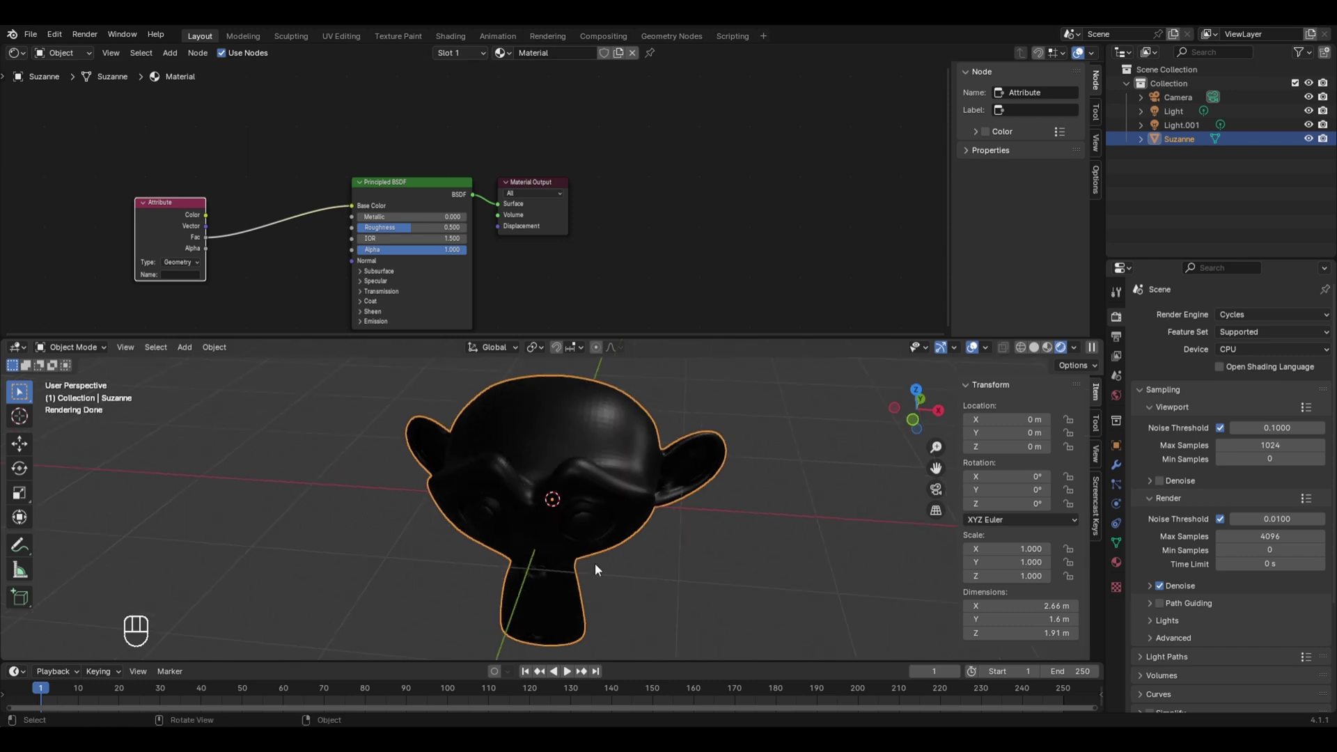
click(1117, 542)
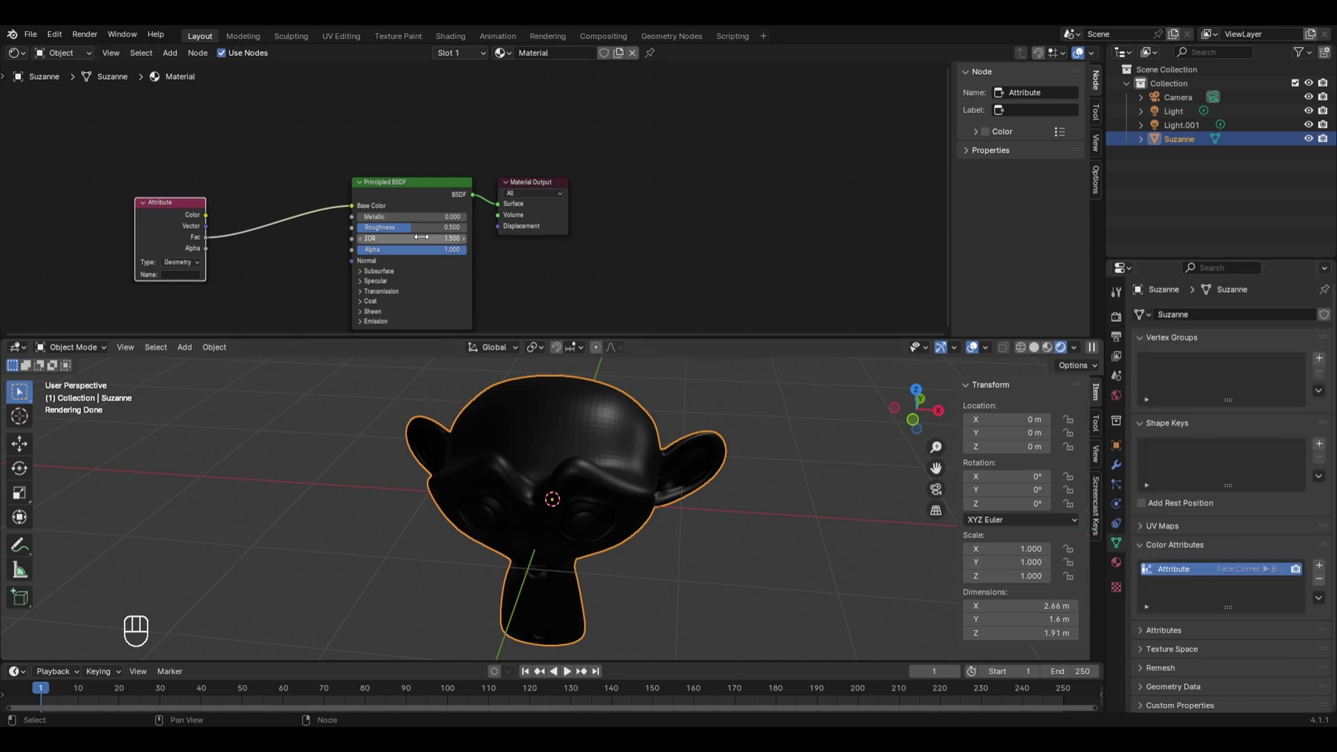
click(175, 275)
text(Att)
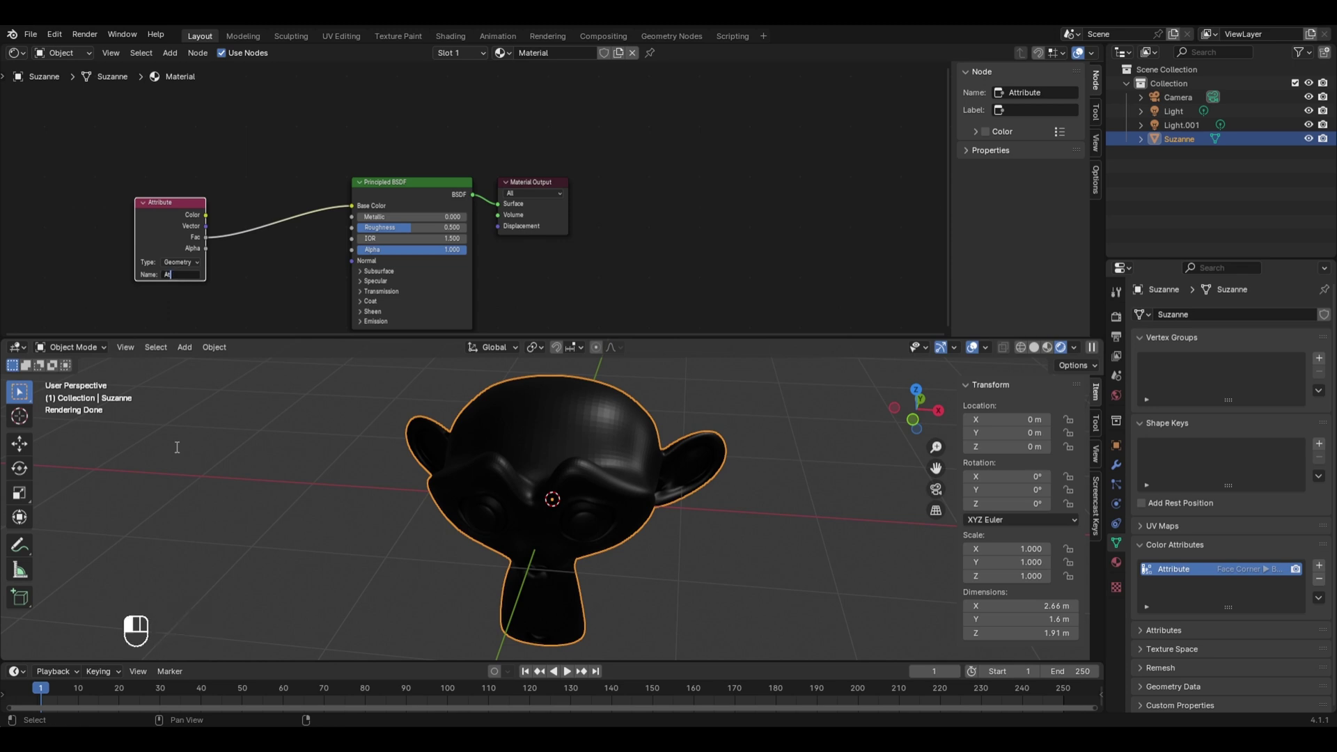
text(ribute)
key(Return)
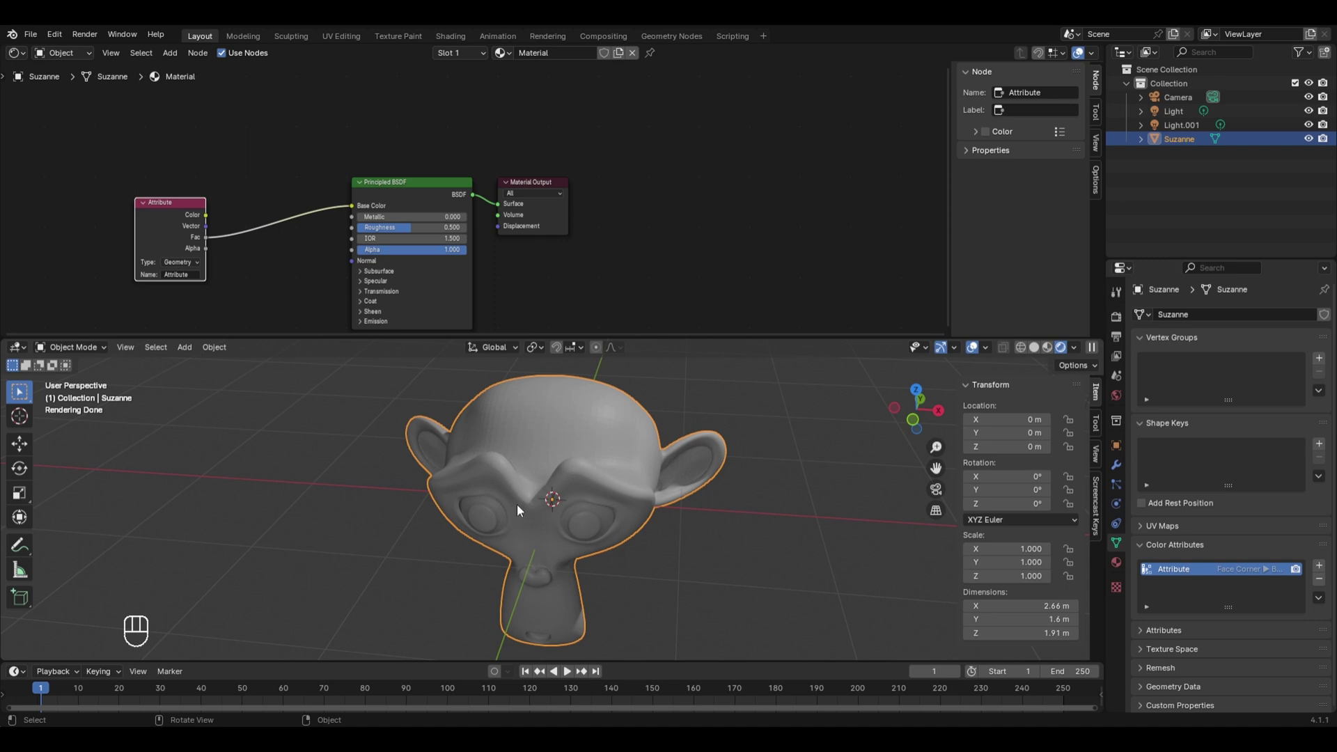
middle_drag(533, 507, 504, 507)
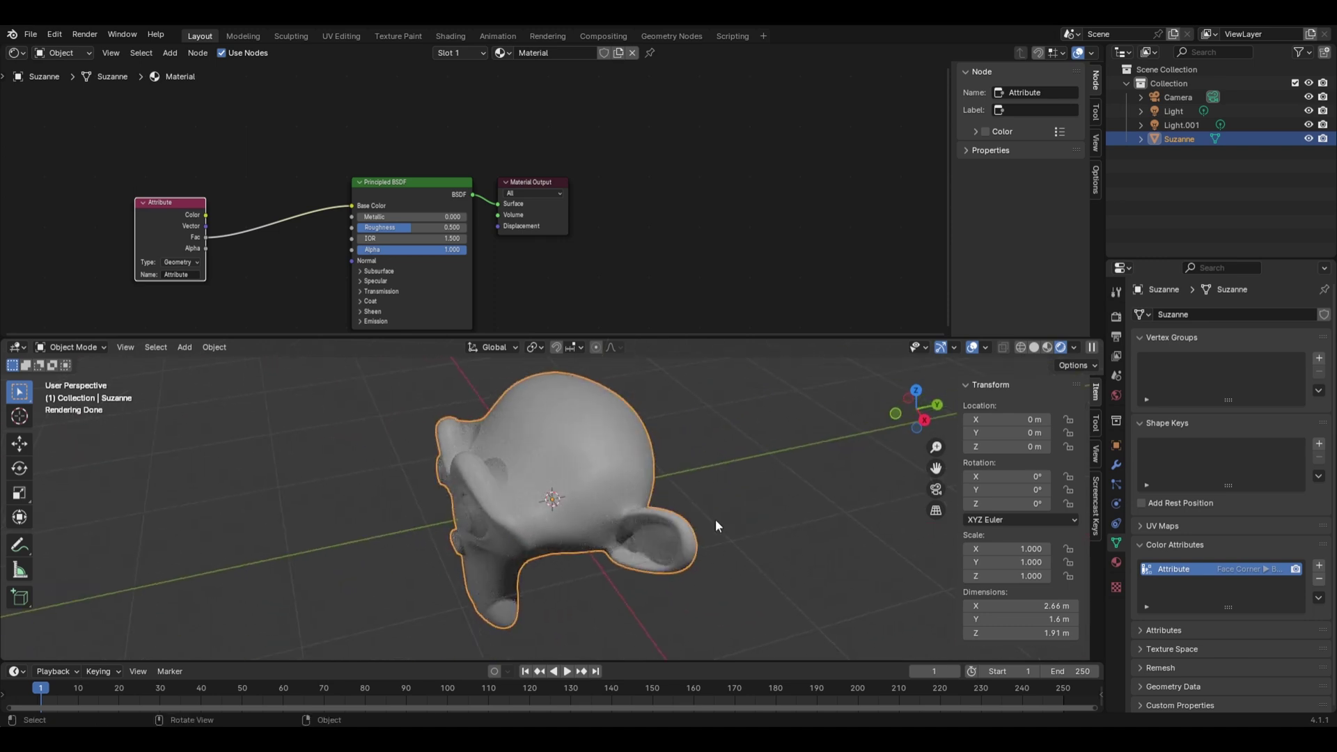
middle_drag(550, 478, 745, 465)
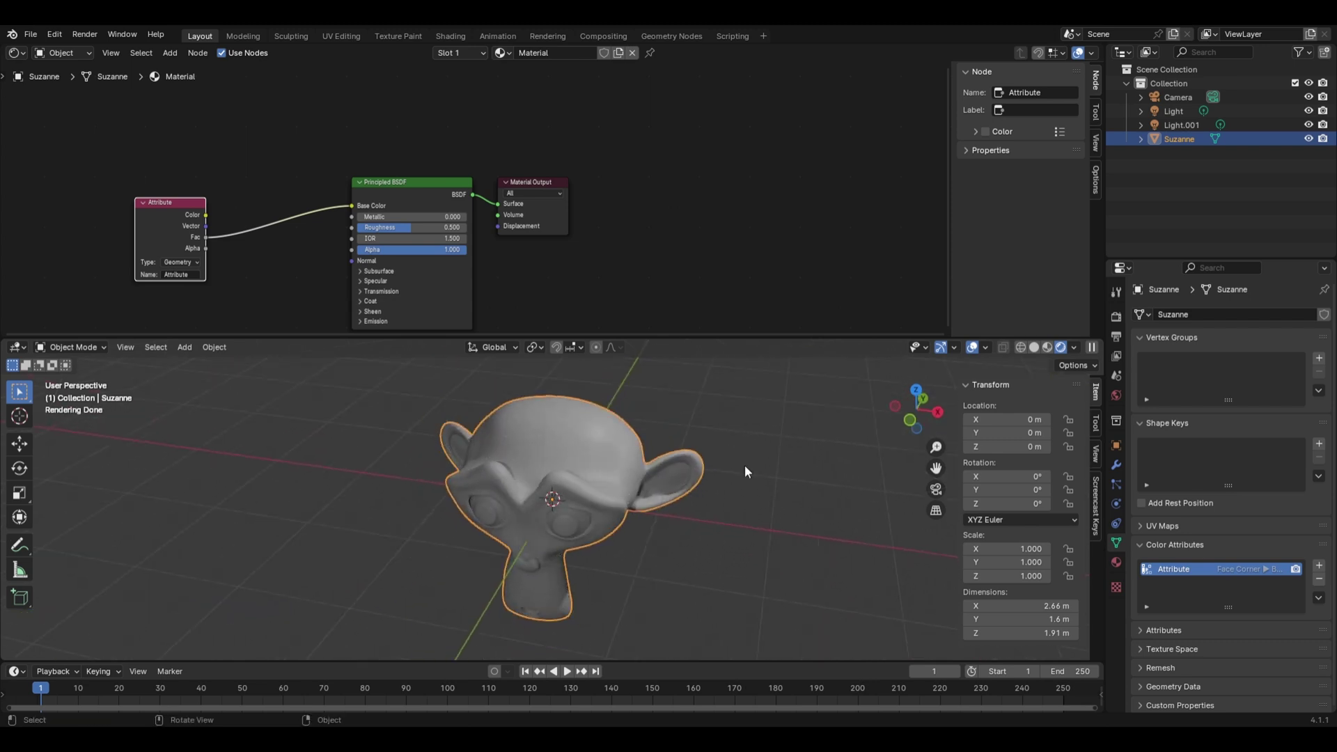
Put the monkey into Vertex Paint mode and display the viewport in Solid shading
click(107, 346)
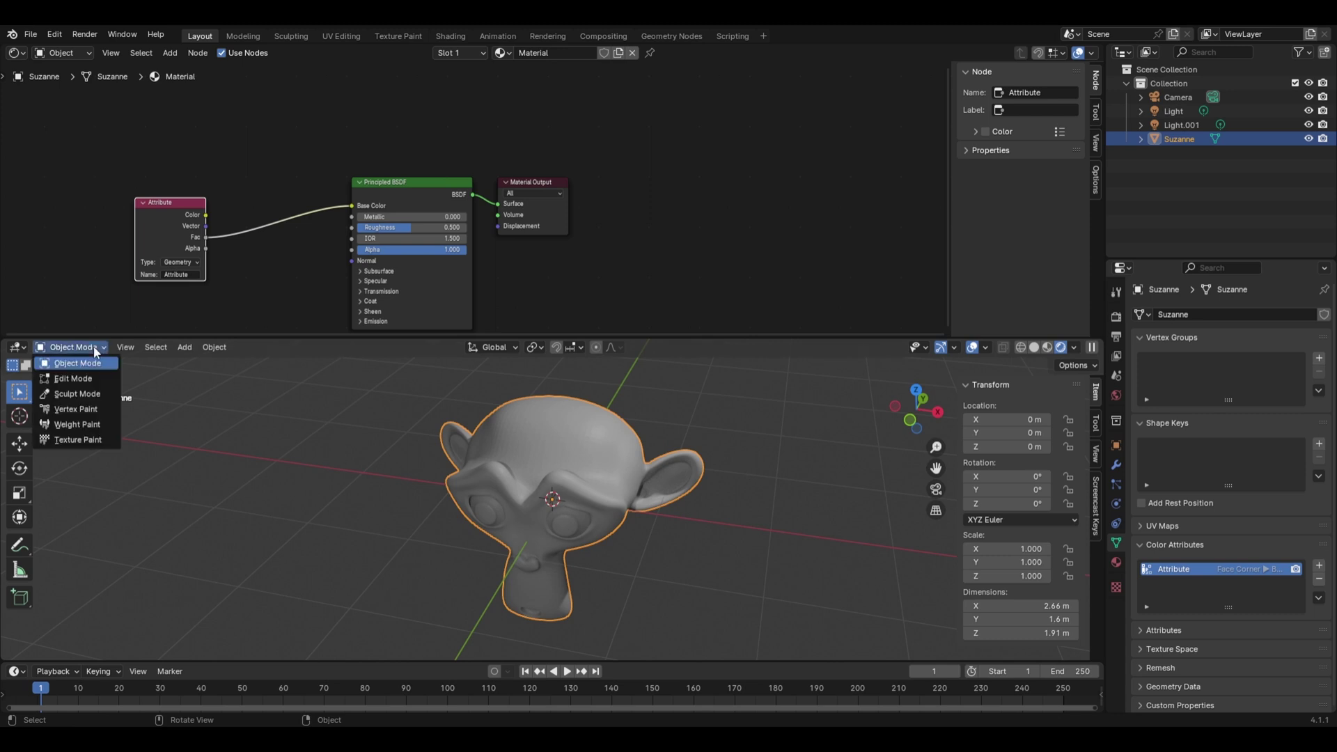
click(94, 409)
scroll(558, 524, up, 5)
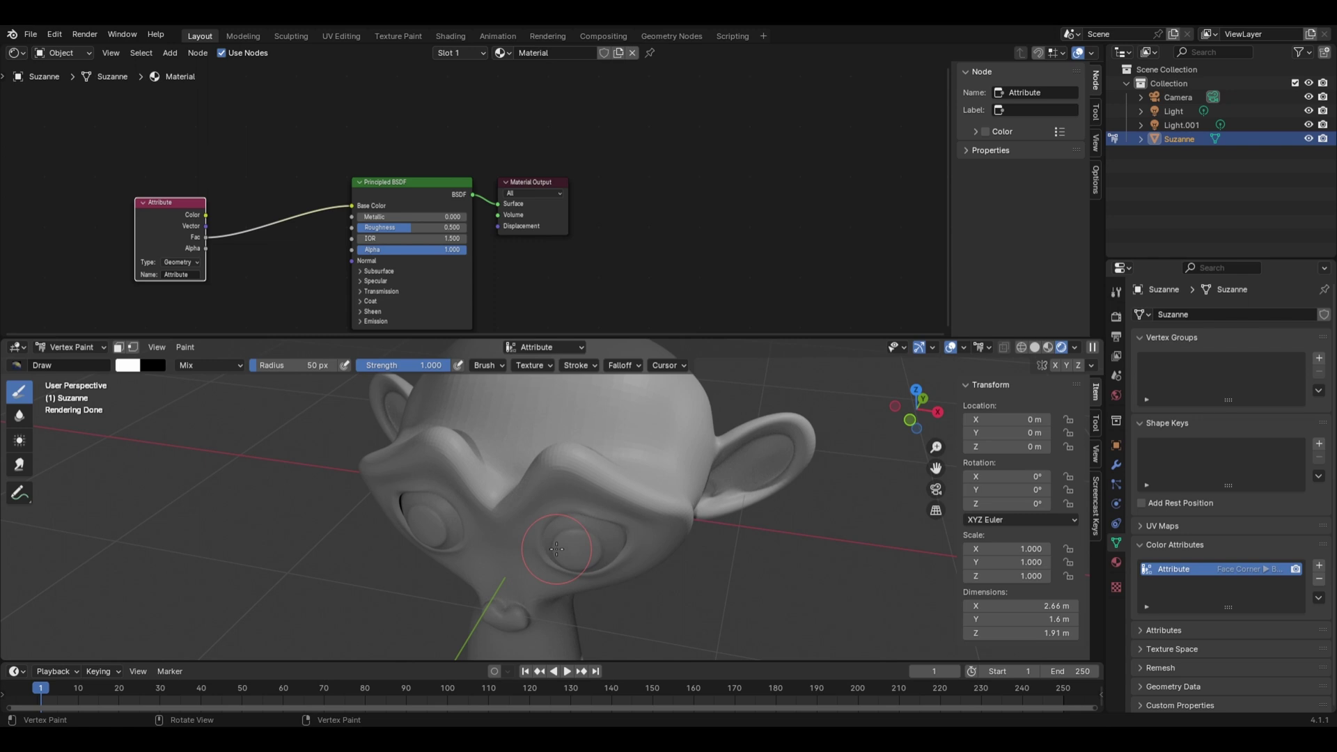
click(1034, 349)
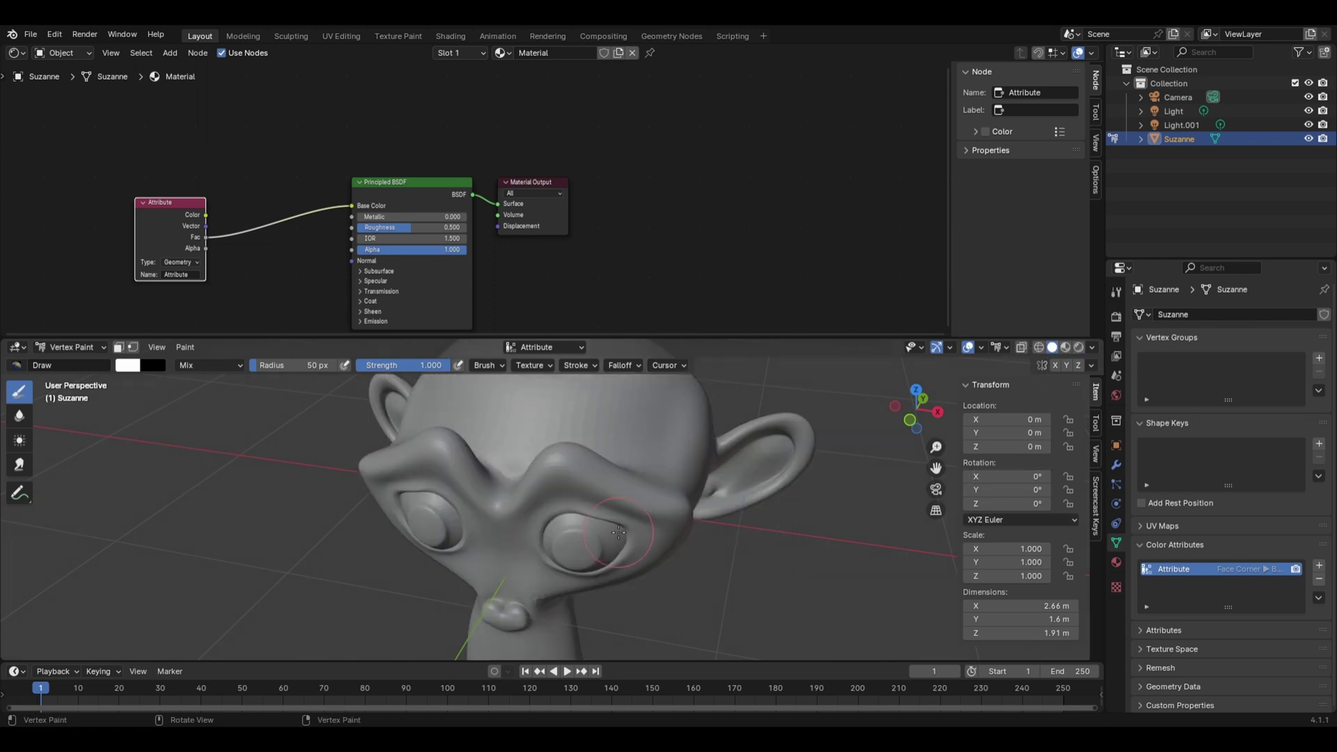
scroll(618, 531, down, 2)
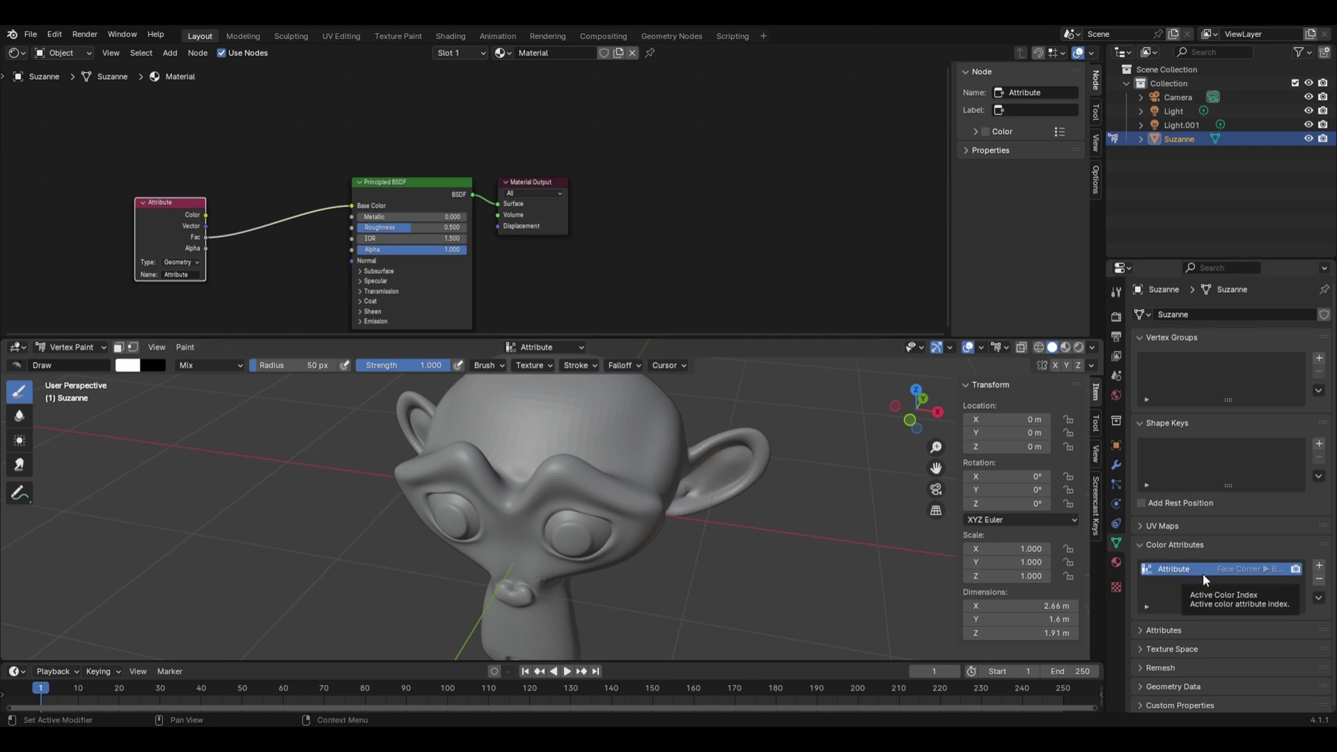
Replace the monkey's existing color attribute with a new white vertex color attribute named "Eyes"
click(1319, 578)
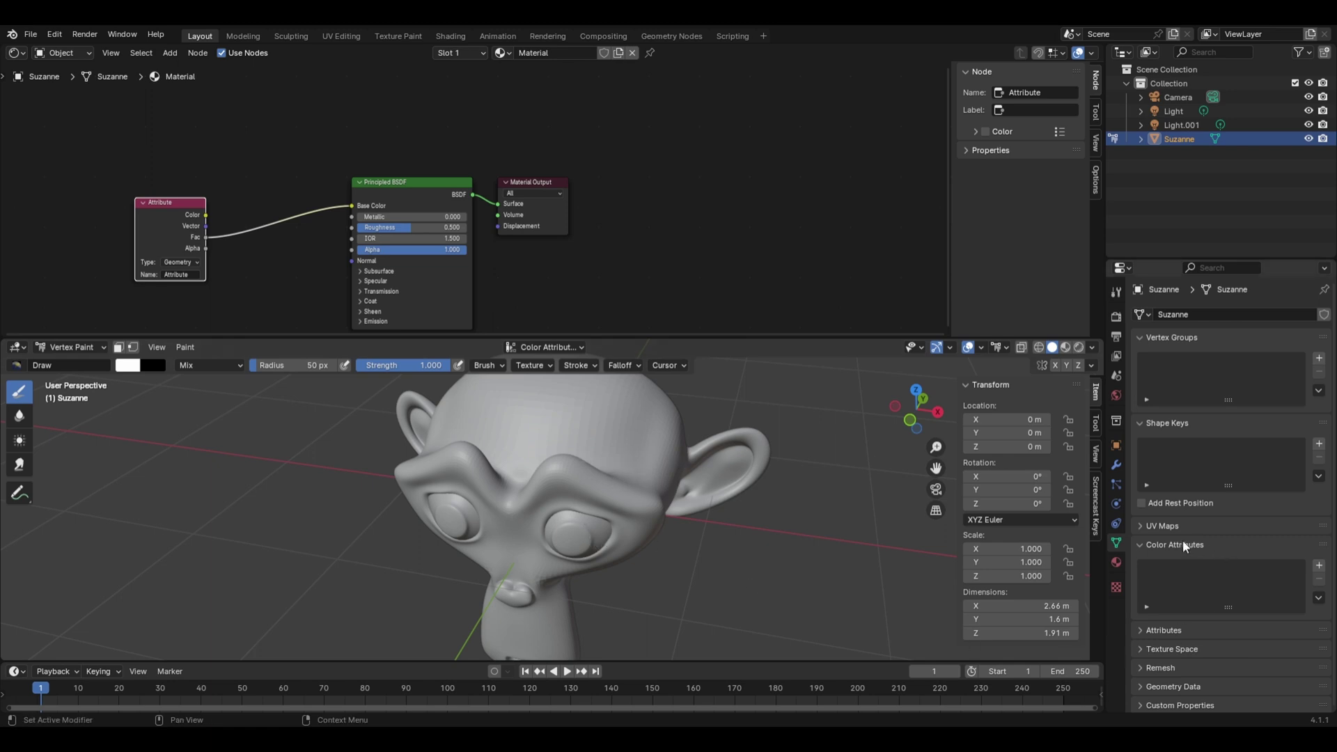
click(1319, 565)
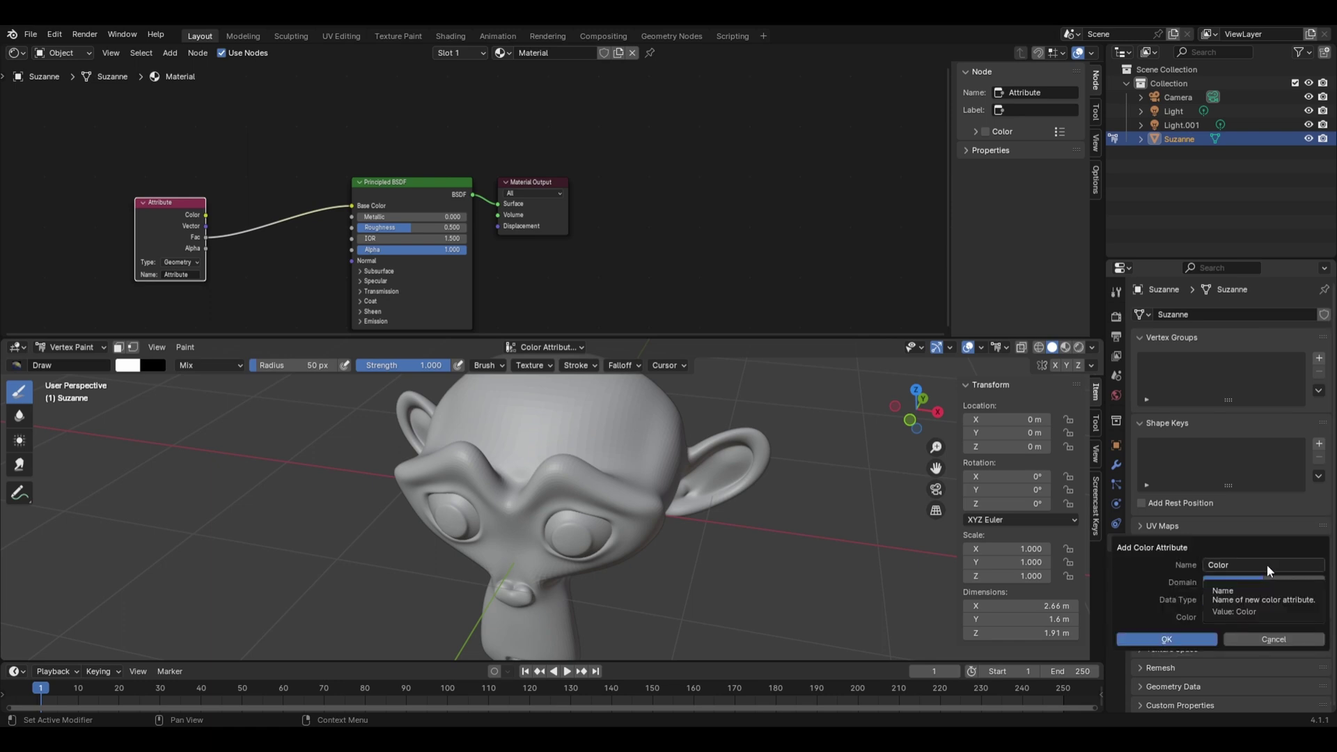
click(1267, 564)
text(Eyes)
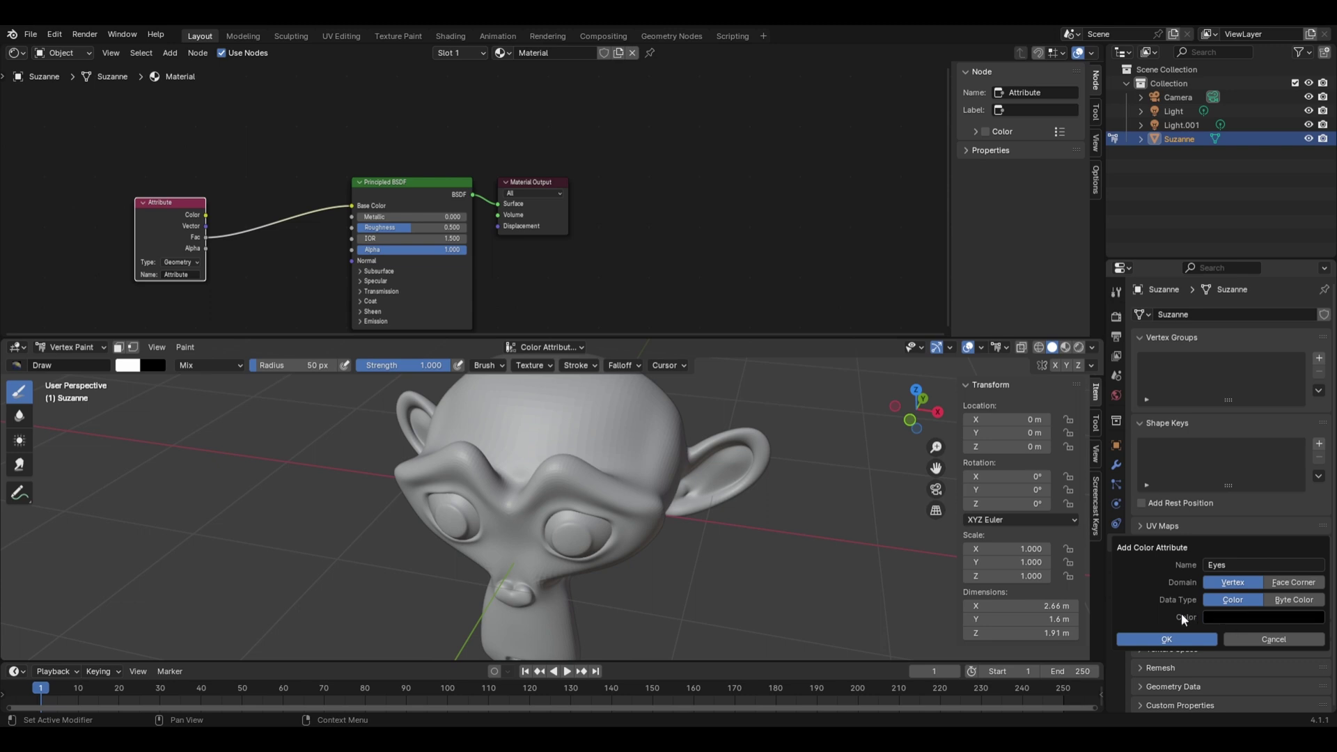
click(1233, 617)
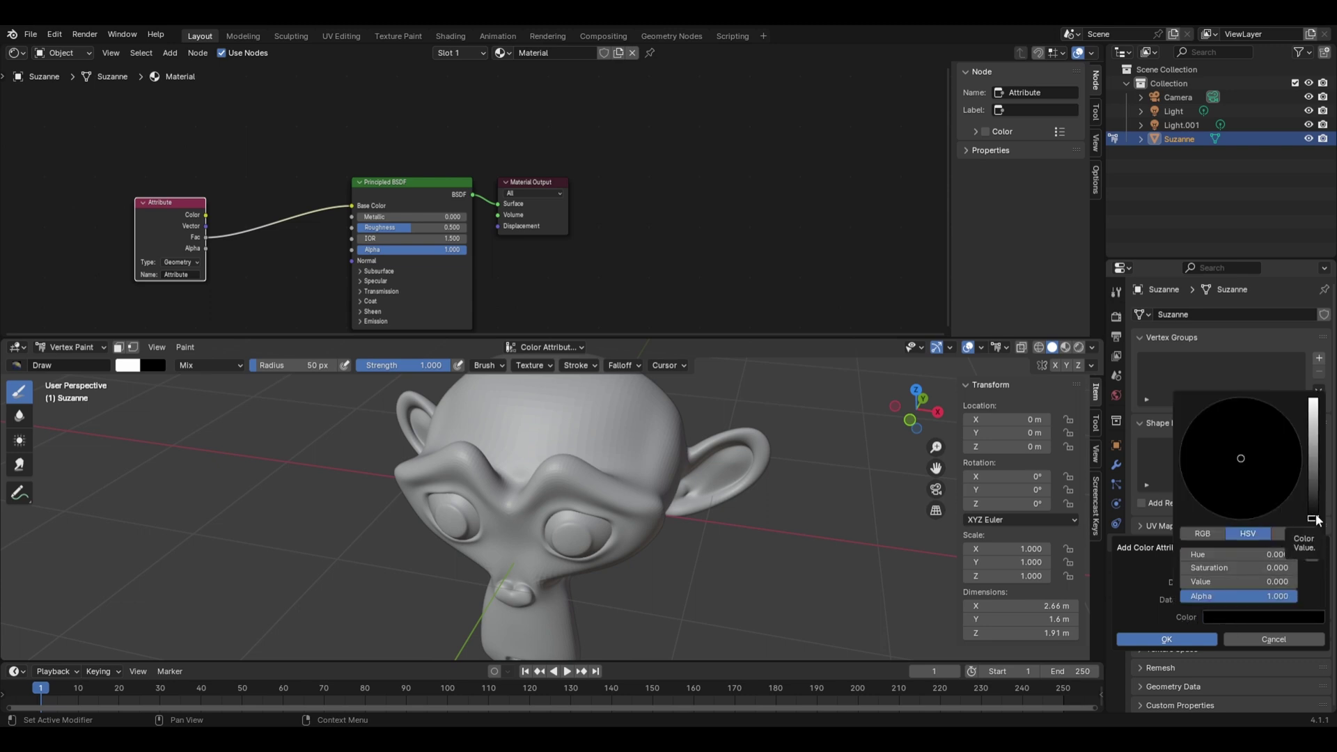
drag(1316, 519, 1313, 399)
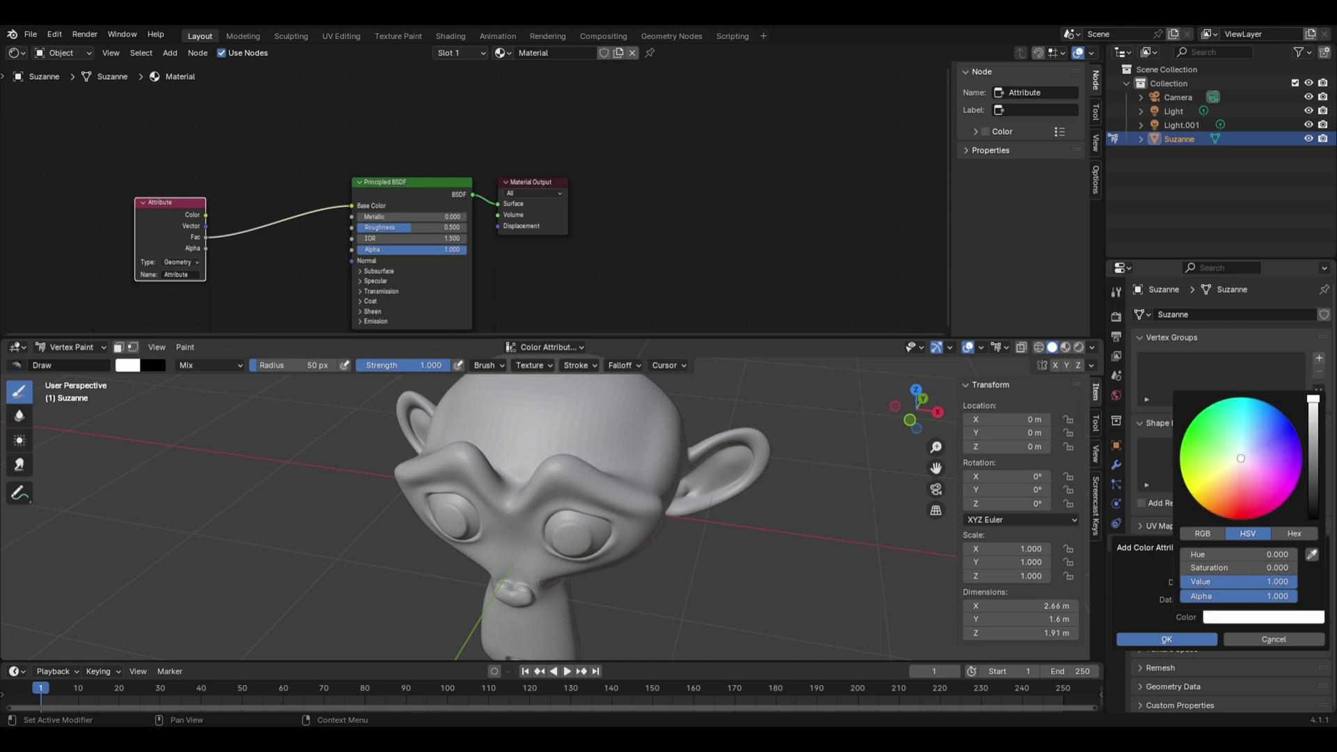
click(1174, 639)
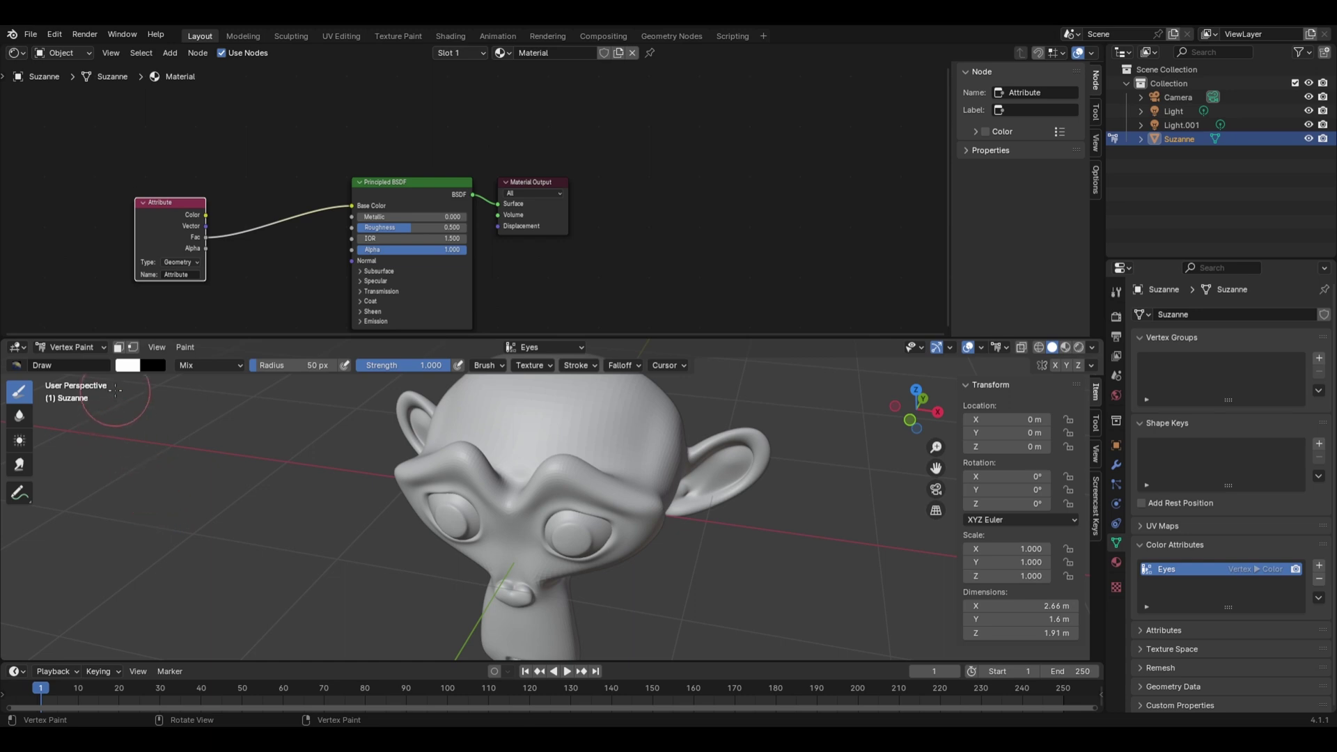
Set the Draw brush color to red and paint both of the monkey's eyeballs
click(128, 365)
drag(139, 330, 237, 330)
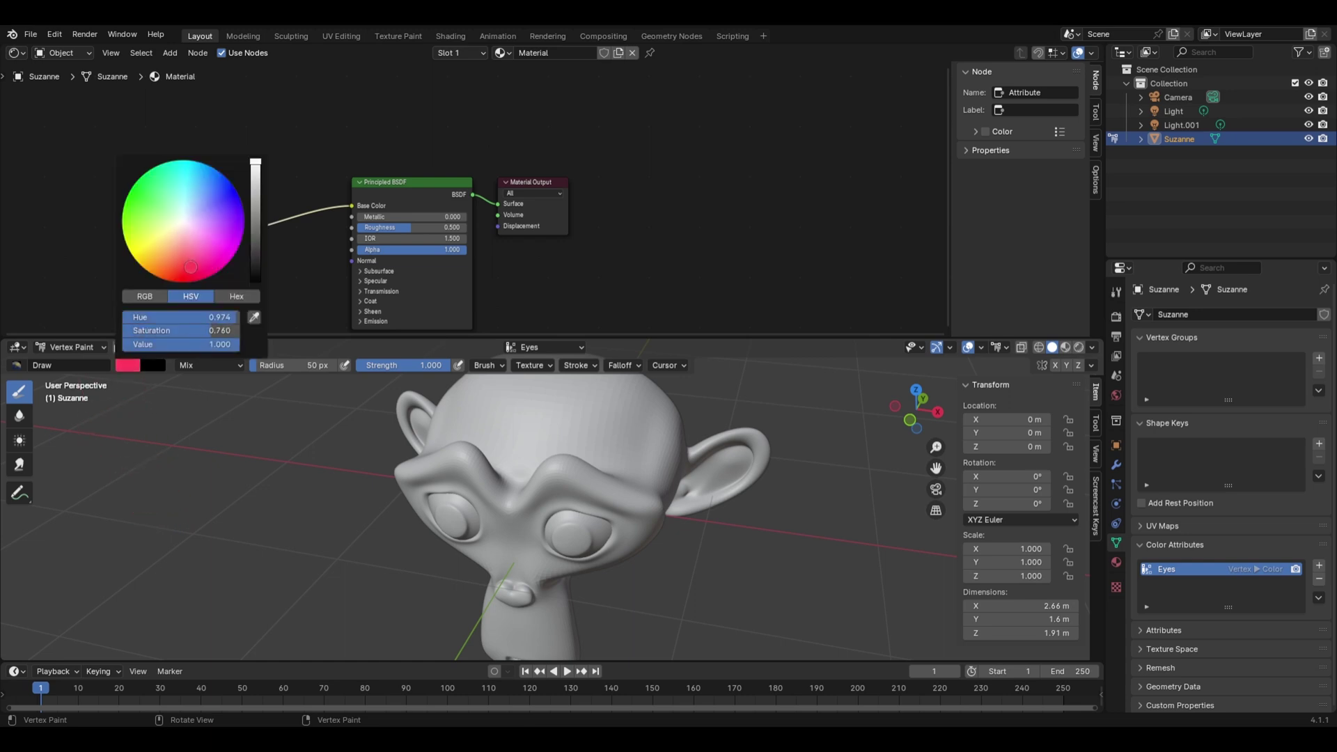
mouse_move(543, 488)
middle_down()
mouse_move(503, 515)
mouse_move(459, 501)
middle_up()
mouse_move(460, 501)
mouse_down()
mouse_move(446, 494)
mouse_move(465, 522)
mouse_move(477, 505)
mouse_move(465, 516)
mouse_move(457, 492)
mouse_up()
scroll(669, 515, up, 5)
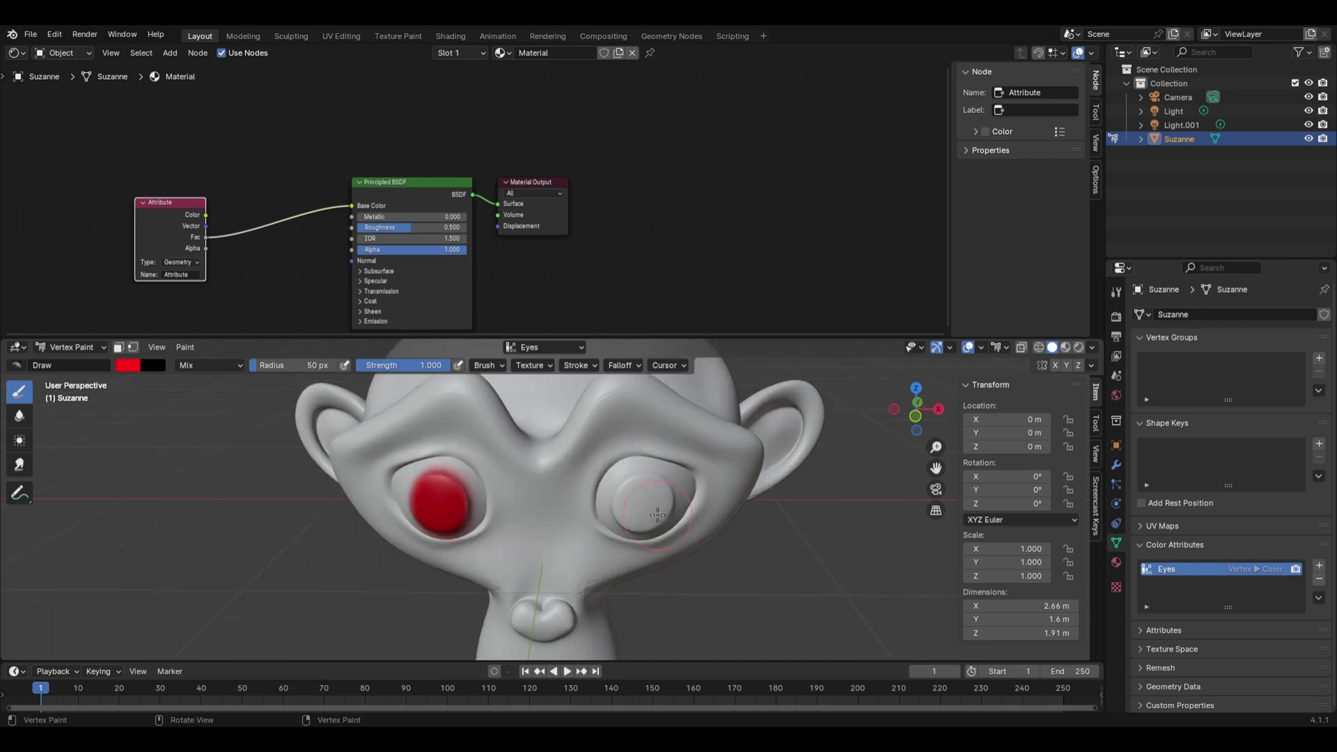
mouse_move(677, 499)
mouse_down()
mouse_move(704, 519)
mouse_move(710, 483)
mouse_move(698, 528)
mouse_move(728, 488)
mouse_move(694, 513)
mouse_move(731, 488)
mouse_move(698, 485)
mouse_move(681, 514)
mouse_move(720, 538)
mouse_move(731, 491)
mouse_move(672, 503)
mouse_move(678, 536)
mouse_move(724, 538)
mouse_up()
scroll(725, 538, down, 7)
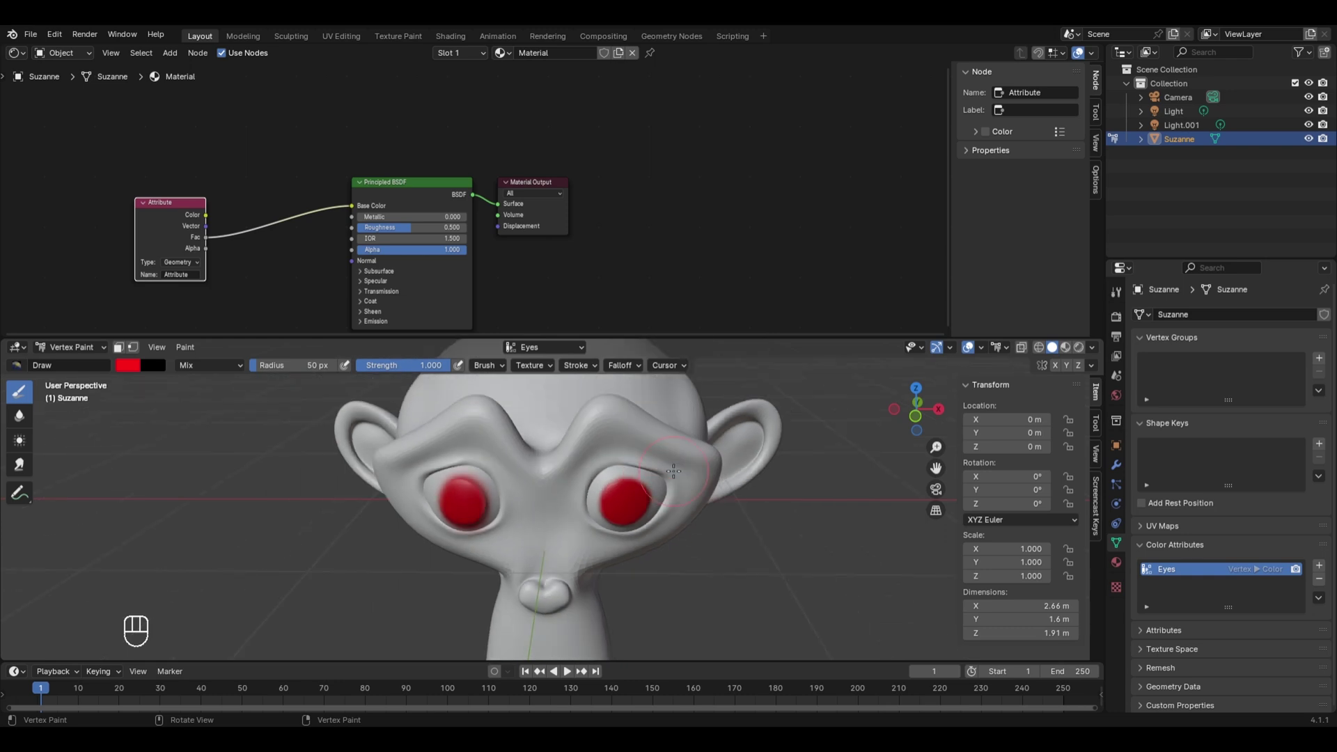
Paint the monkey's nose red with the same brush
shift+middle_drag(553, 557, 556, 501)
scroll(556, 500, up, 4)
mouse_move(568, 496)
mouse_down()
mouse_move(553, 490)
mouse_move(595, 487)
mouse_move(570, 489)
mouse_up()
scroll(569, 490, down, 3)
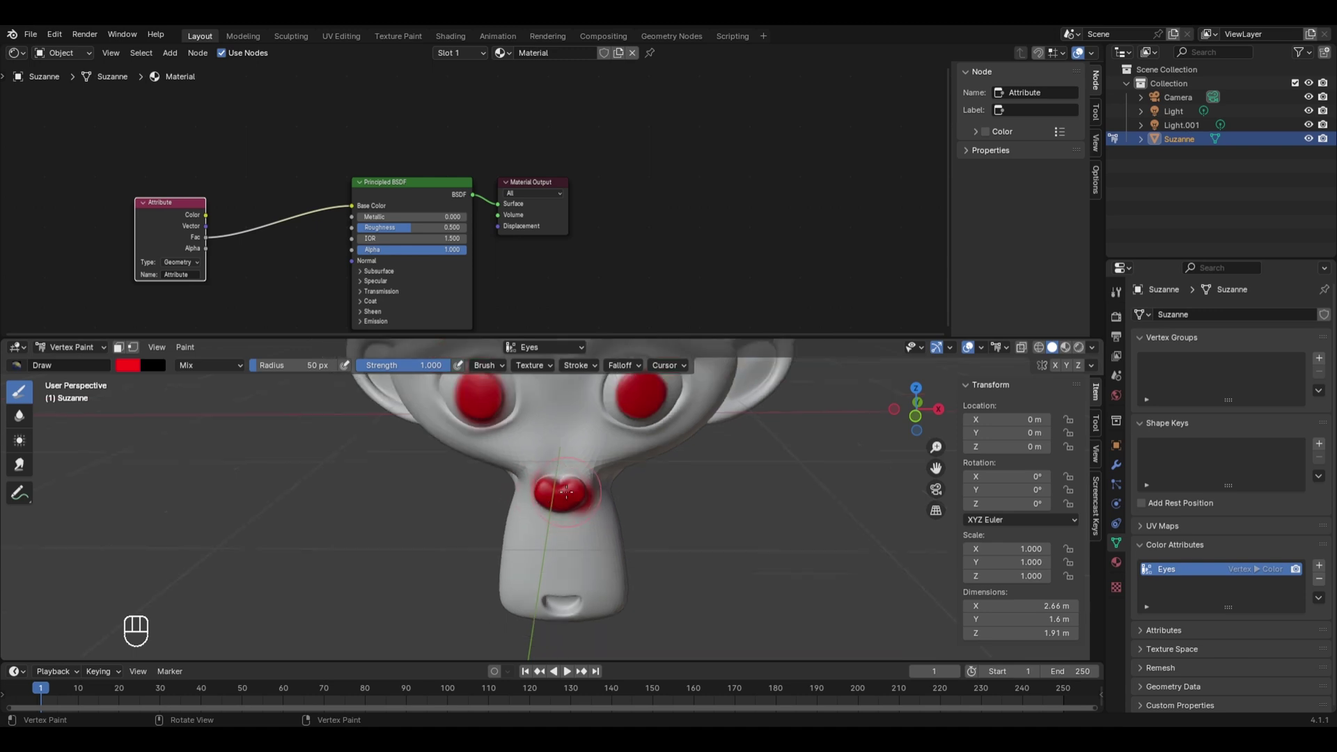
scroll(567, 489, down, 2)
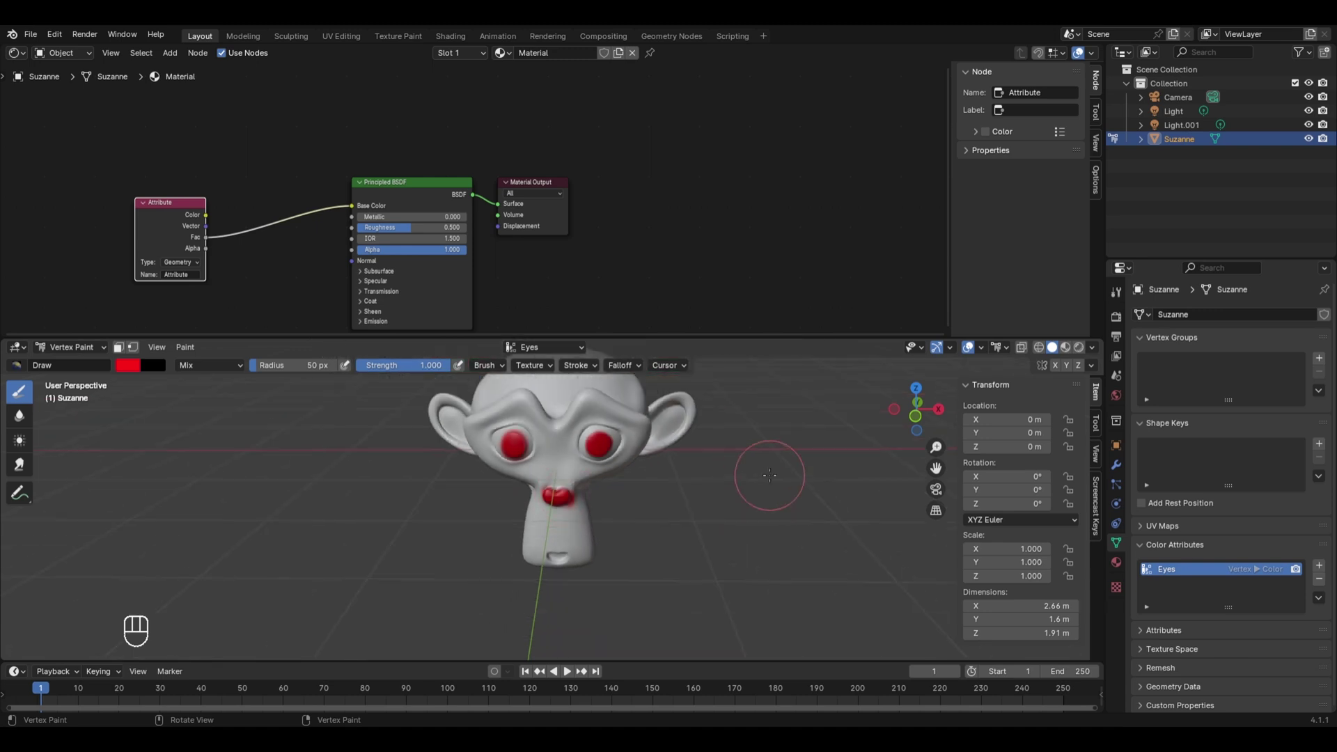
Display the viewport in Rendered shading and set the Attribute node's name to "Eyes"
click(1079, 347)
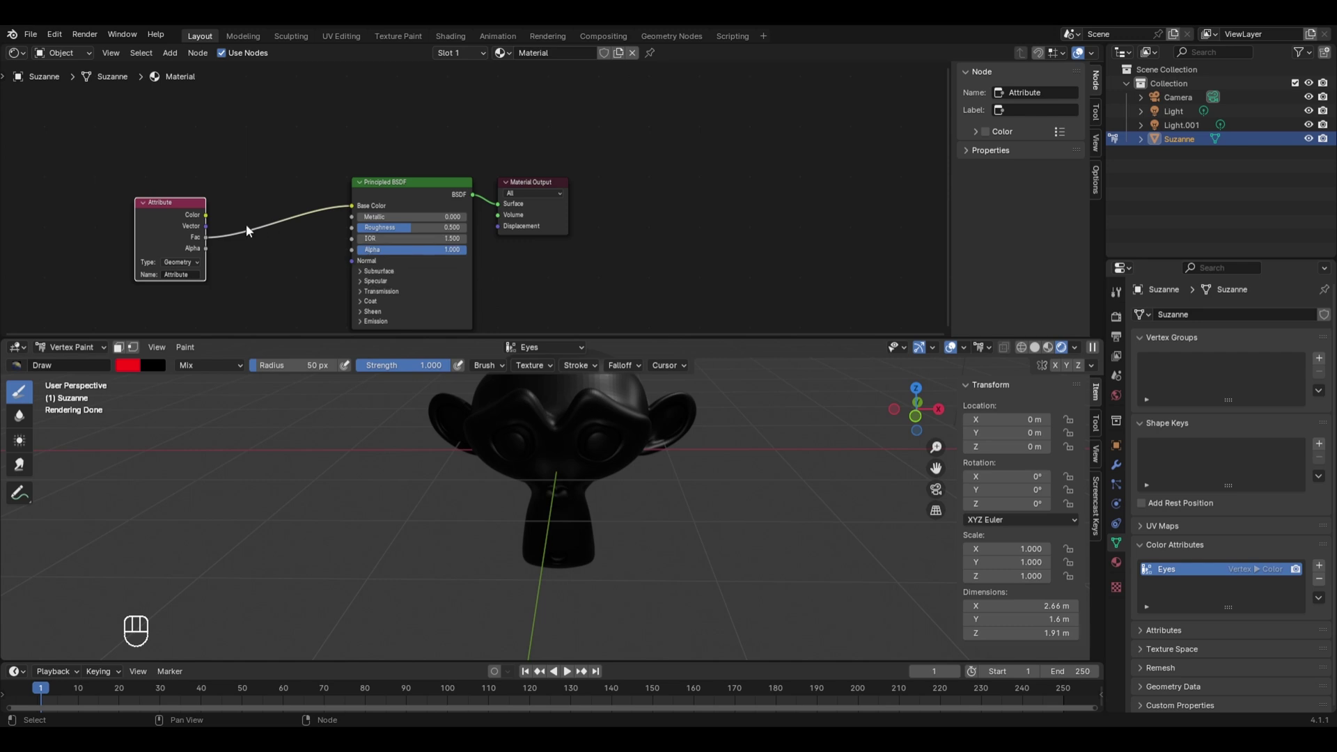
click(182, 274)
text(Eyes)
key(Return)
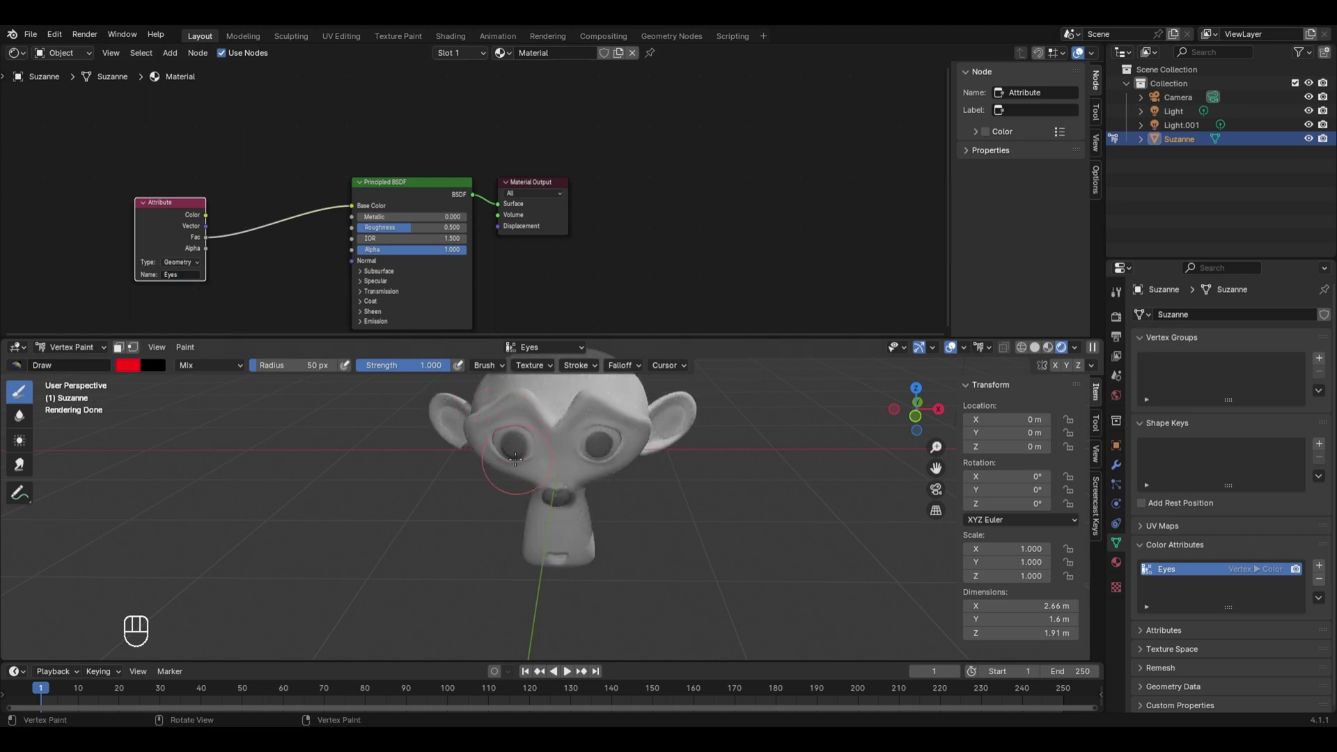
Add a Mix Color node to the material and place it between the Attribute and Principled BSDF nodes
scroll(508, 445, up, 3)
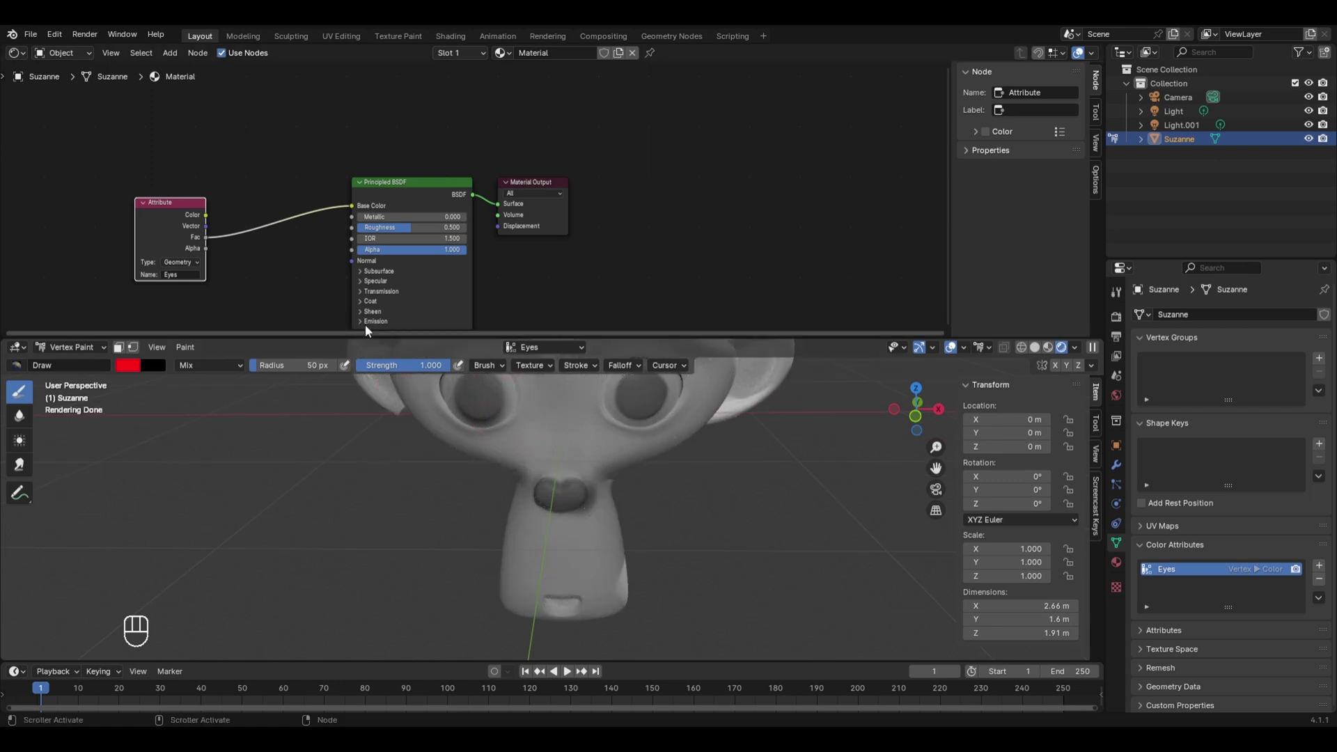
key(shift+a)
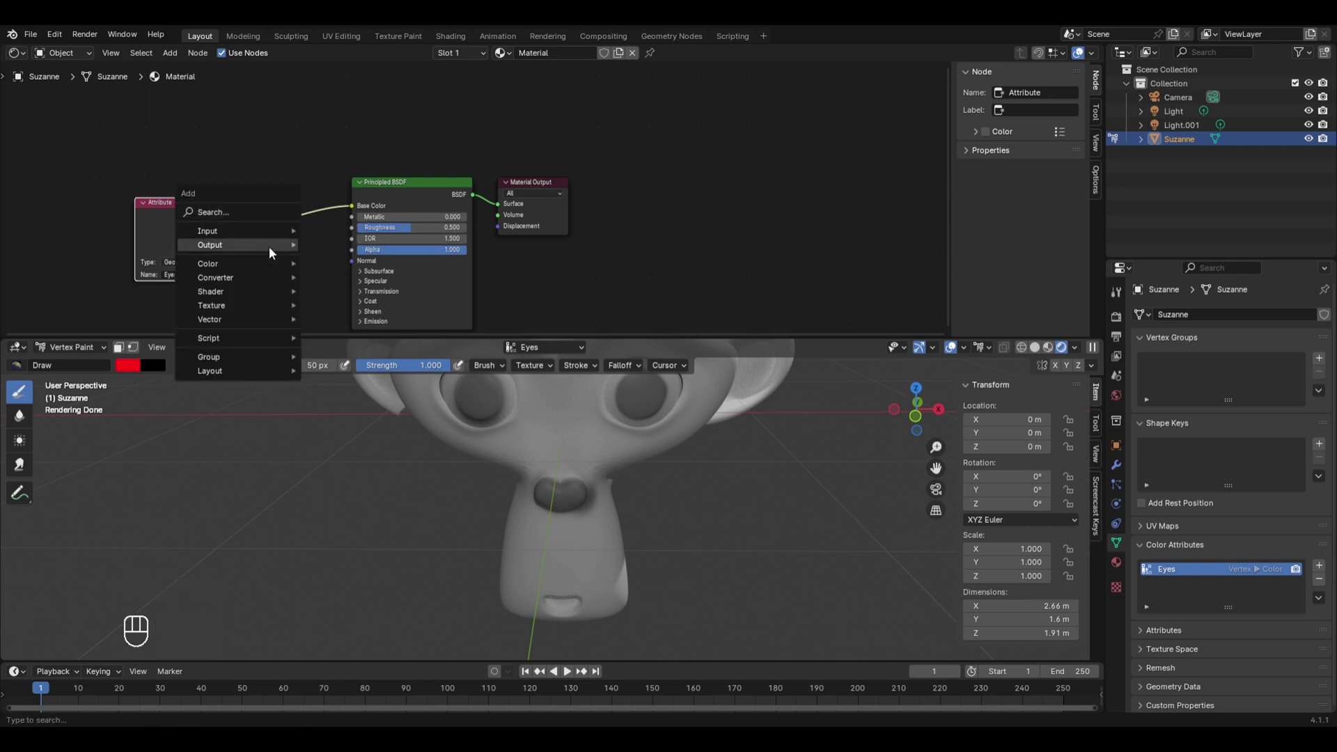
mouse_move(261, 266)
click(362, 332)
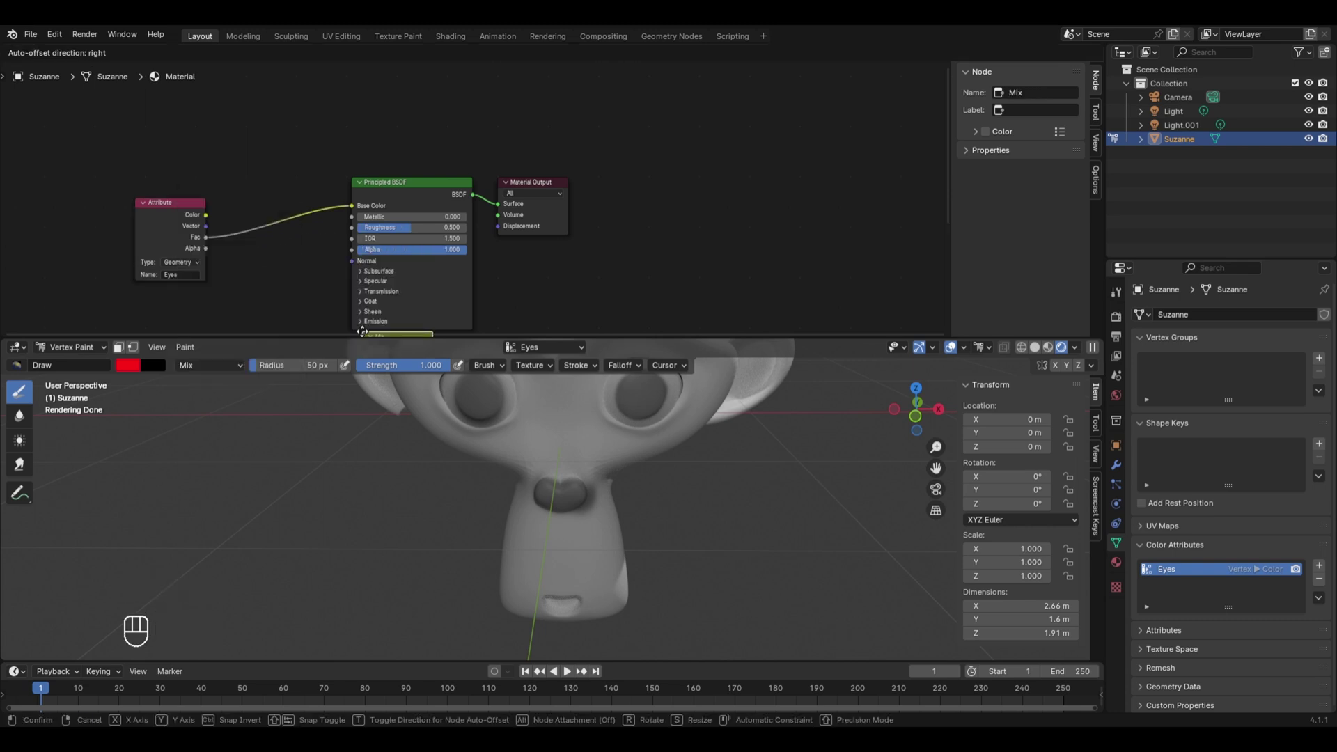
click(259, 262)
middle_drag(286, 269, 283, 209)
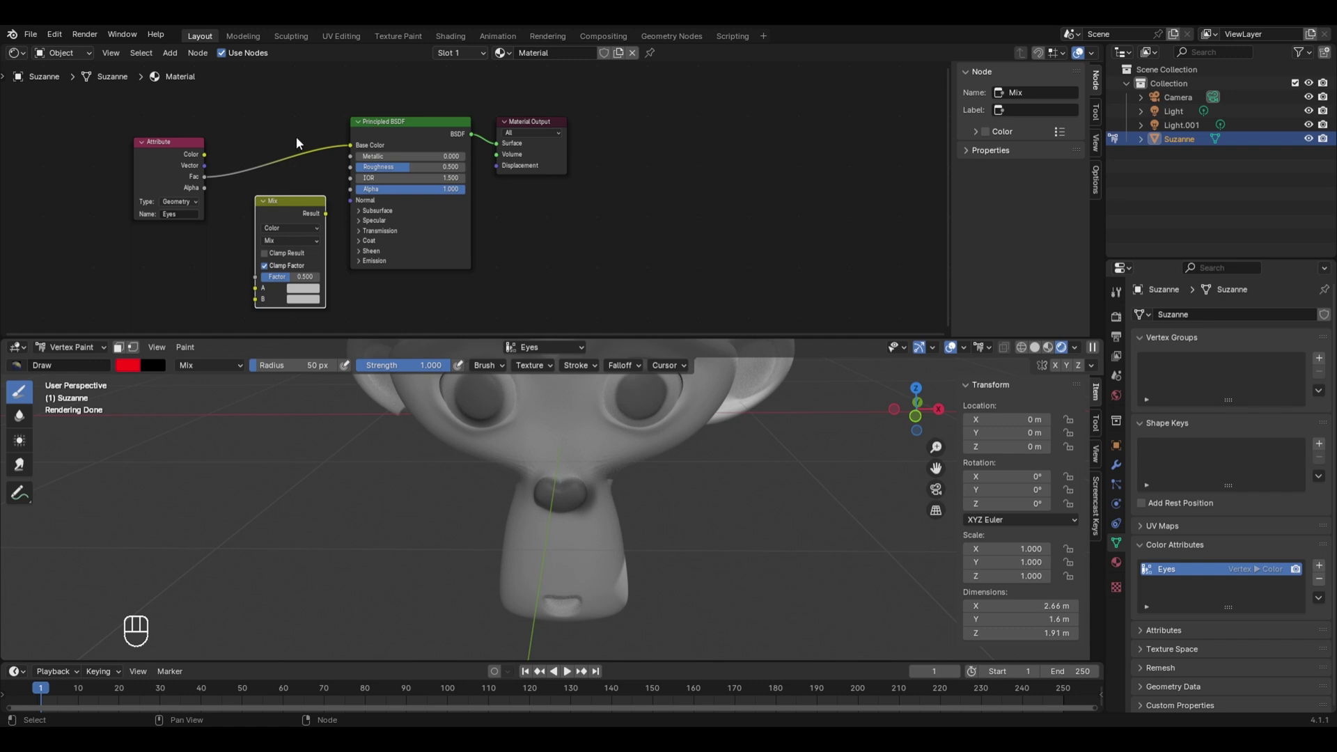
Replace the Attribute's direct Fac link by routing its Color output through the Mix node's B input into Base Color
key(ctrl)
ctrl+right_drag(299, 134, 293, 168)
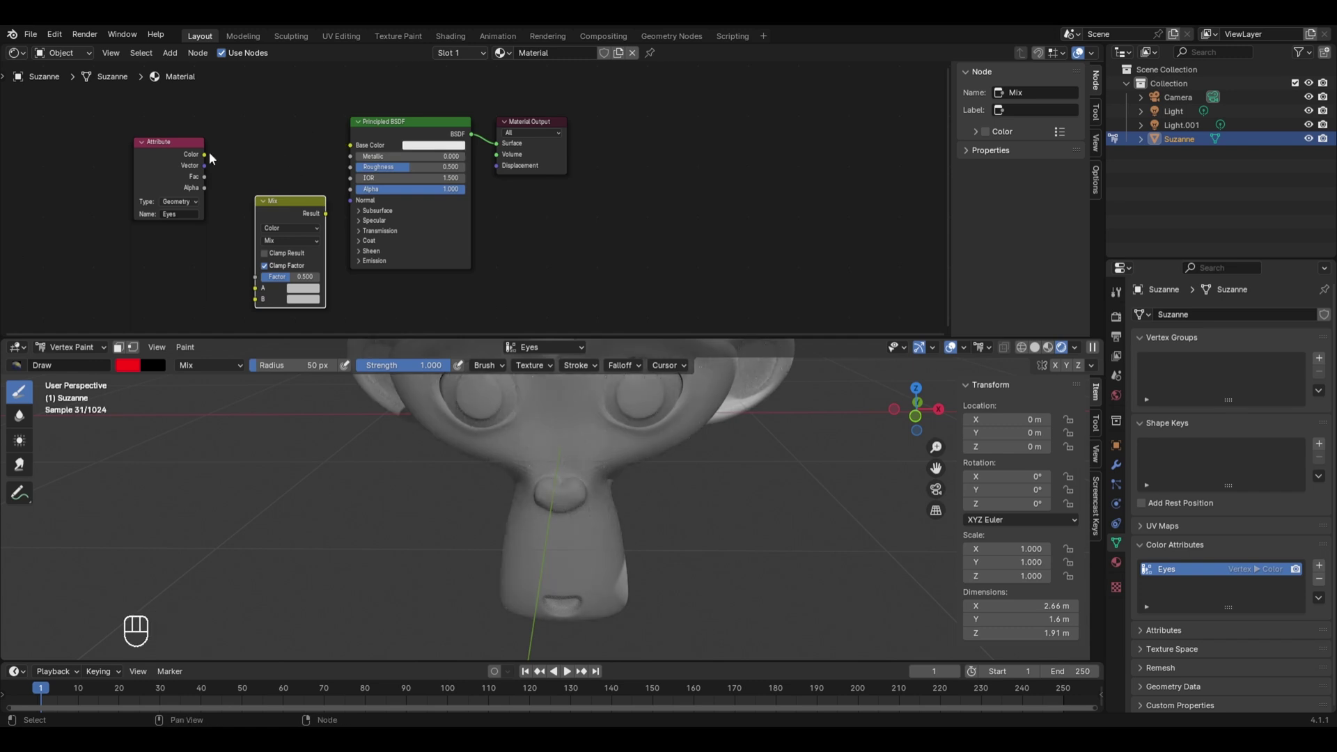
drag(204, 154, 255, 299)
drag(325, 214, 346, 139)
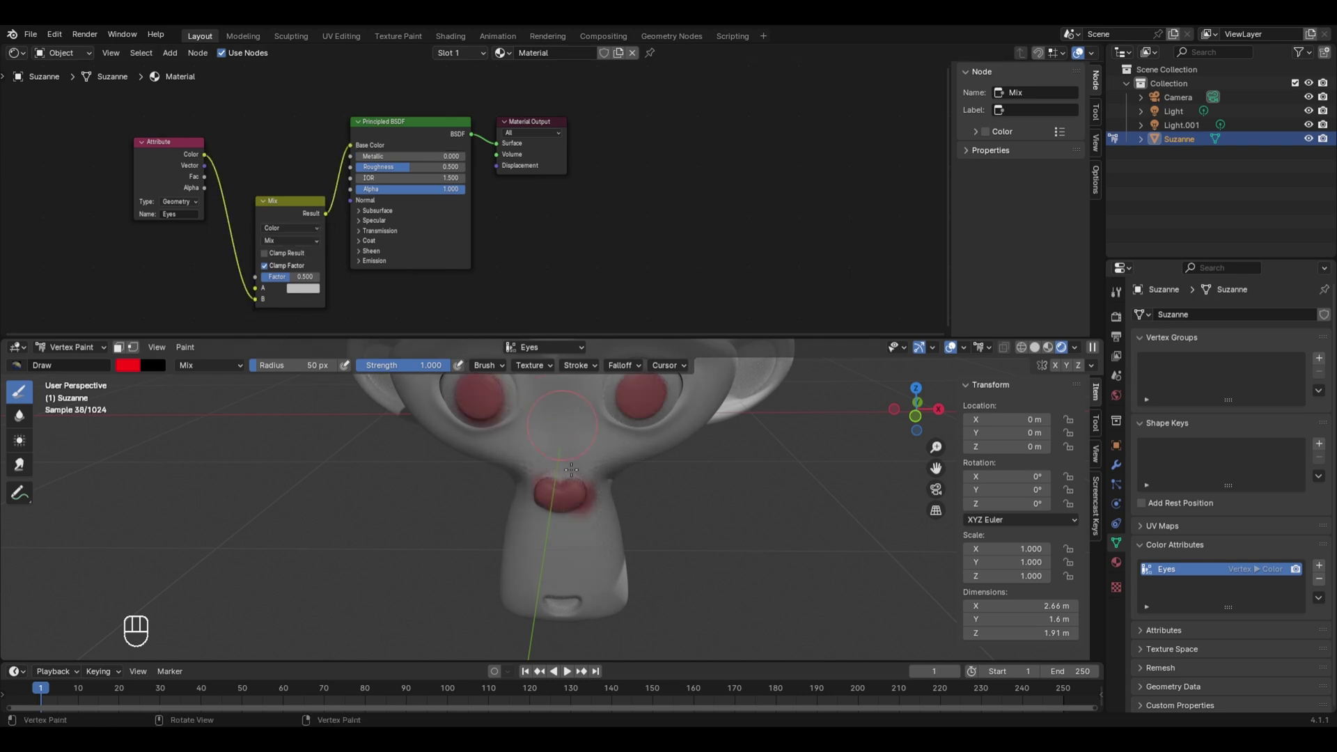
click(570, 495)
middle_drag(569, 491, 519, 445)
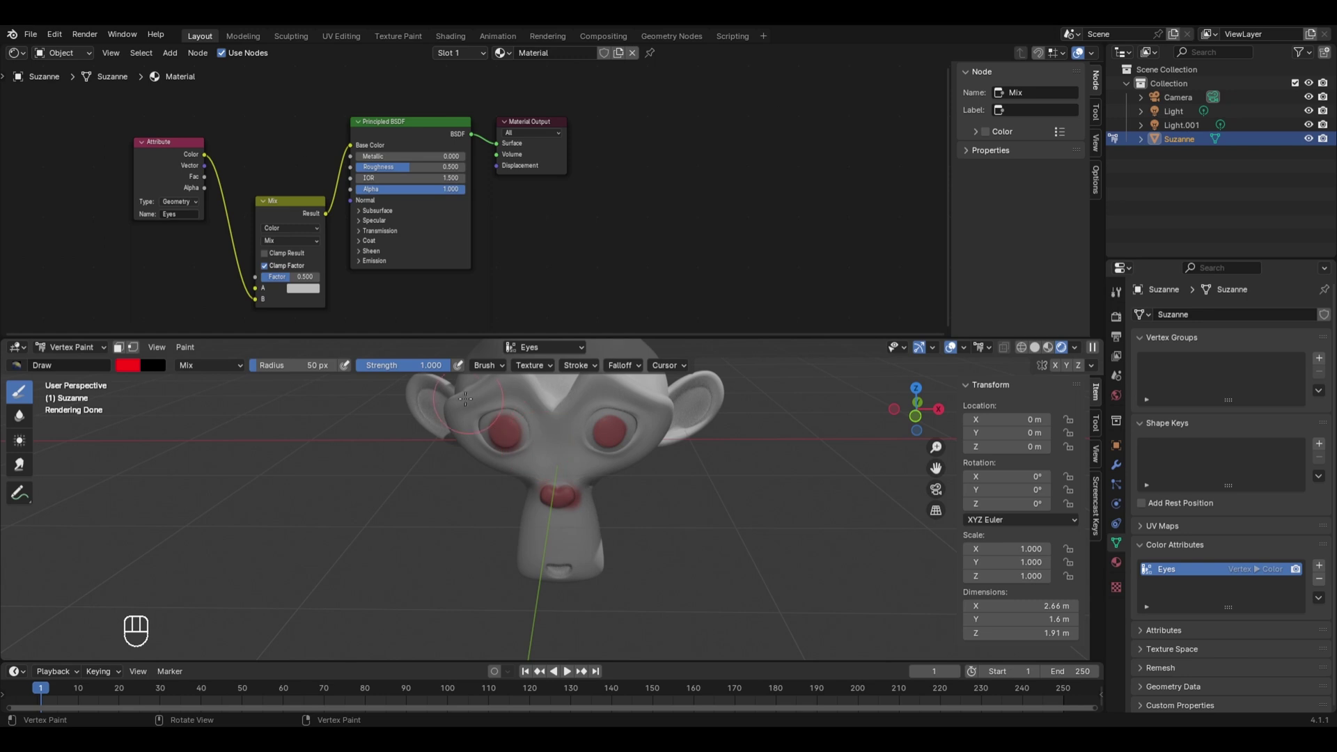
Set the Mix node's A color to pale teal with hue 0.516, saturation 0.533 and value 0.500
click(311, 291)
drag(339, 156, 336, 161)
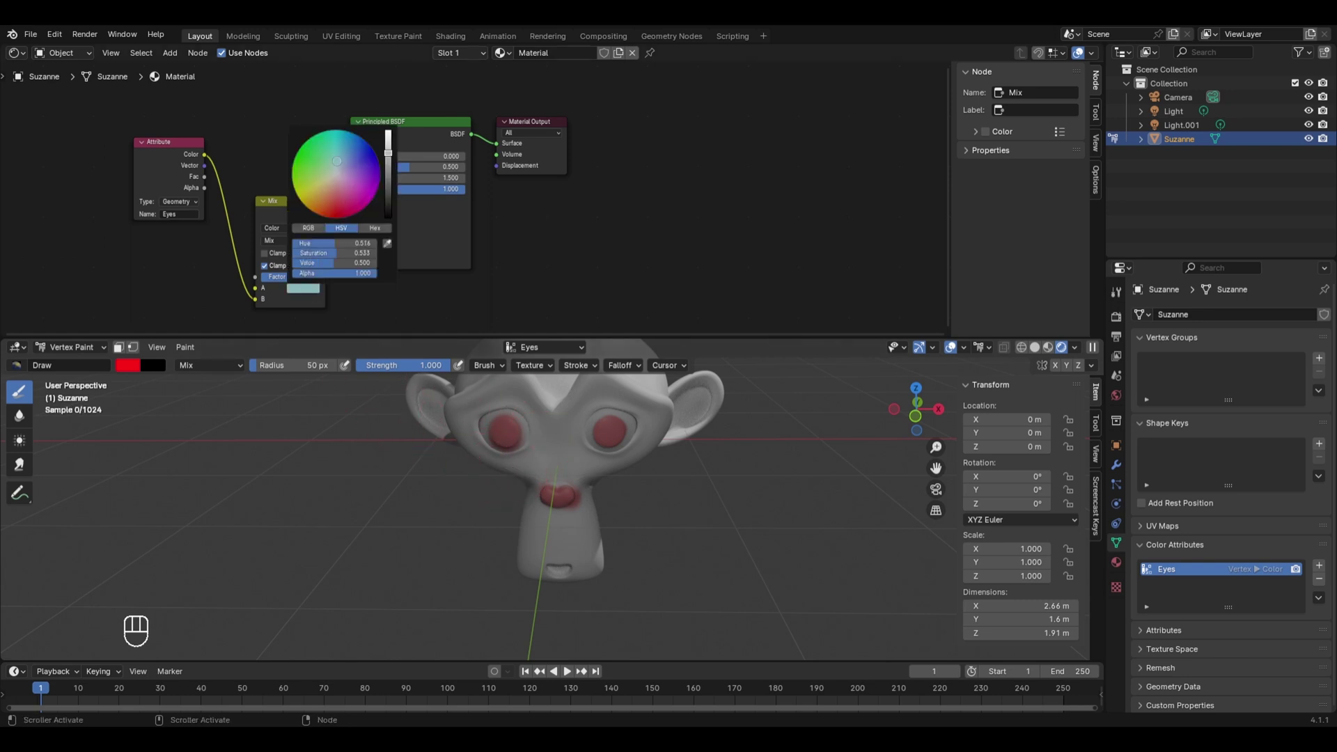
middle_drag(669, 454, 624, 479)
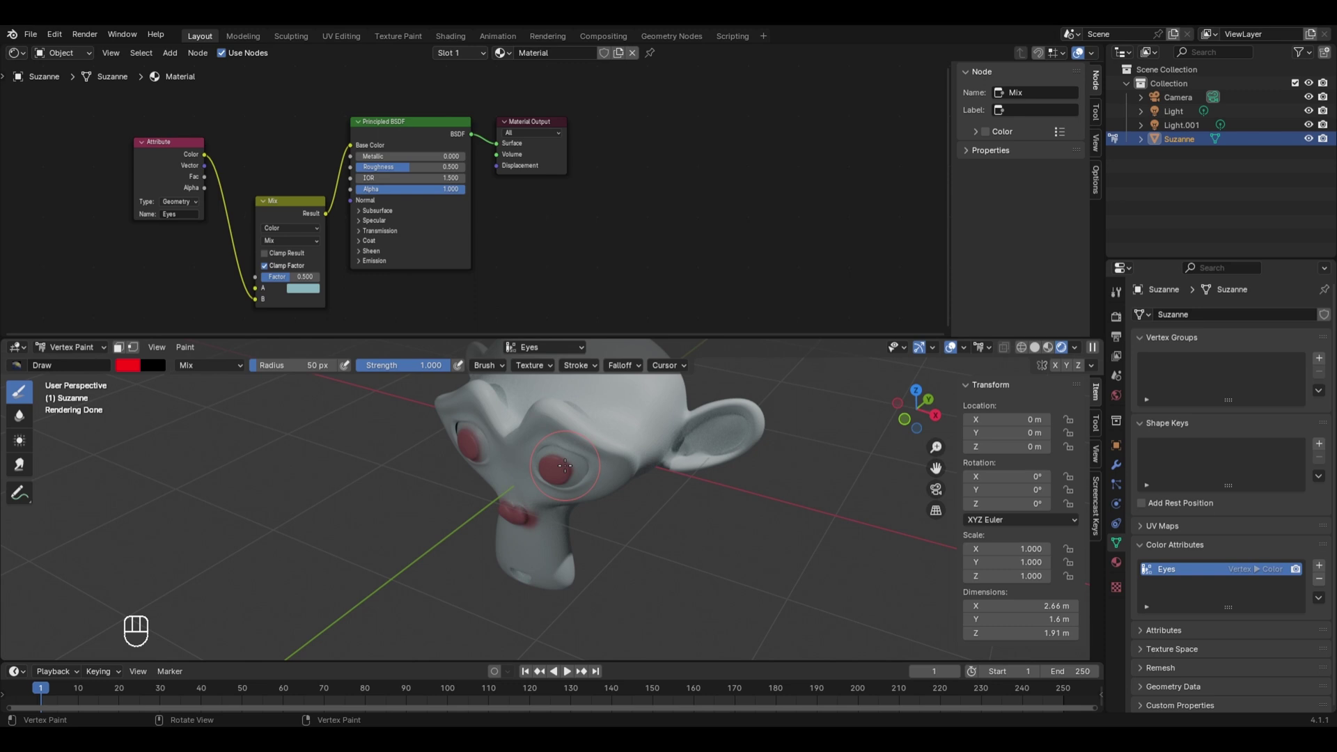
middle_drag(569, 493, 604, 477)
mouse_move(605, 478)
mouse_down()
mouse_move(590, 469)
mouse_move(608, 468)
mouse_up()
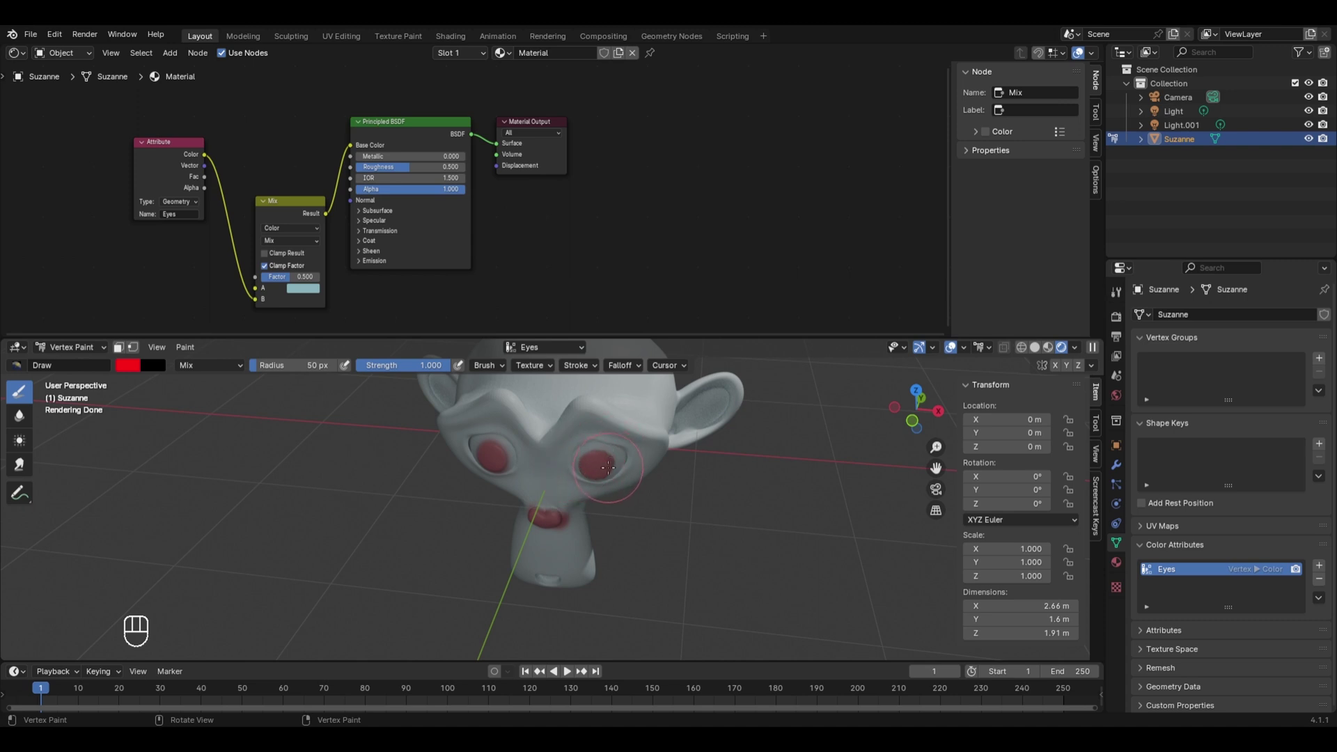
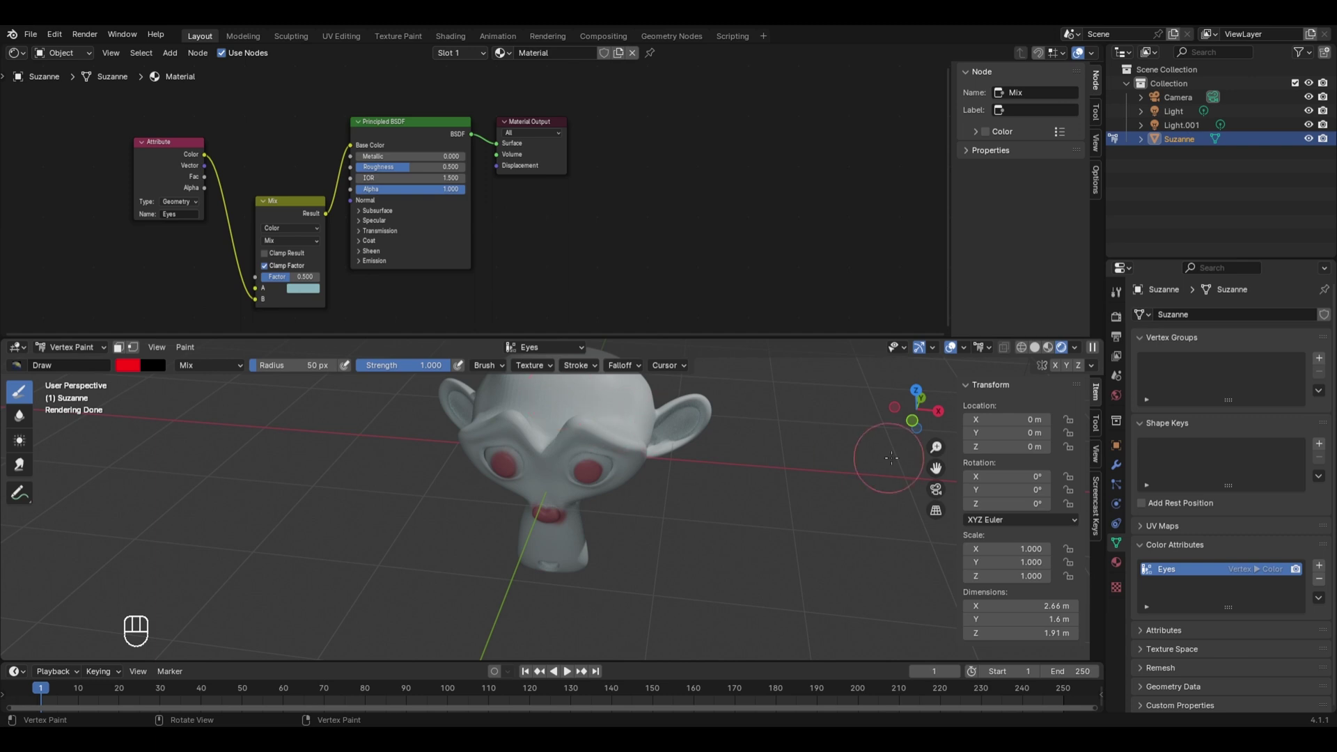
Display the viewport in Solid shading and add a white vertex color attribute named "Head", keeping it active for painting
click(1035, 347)
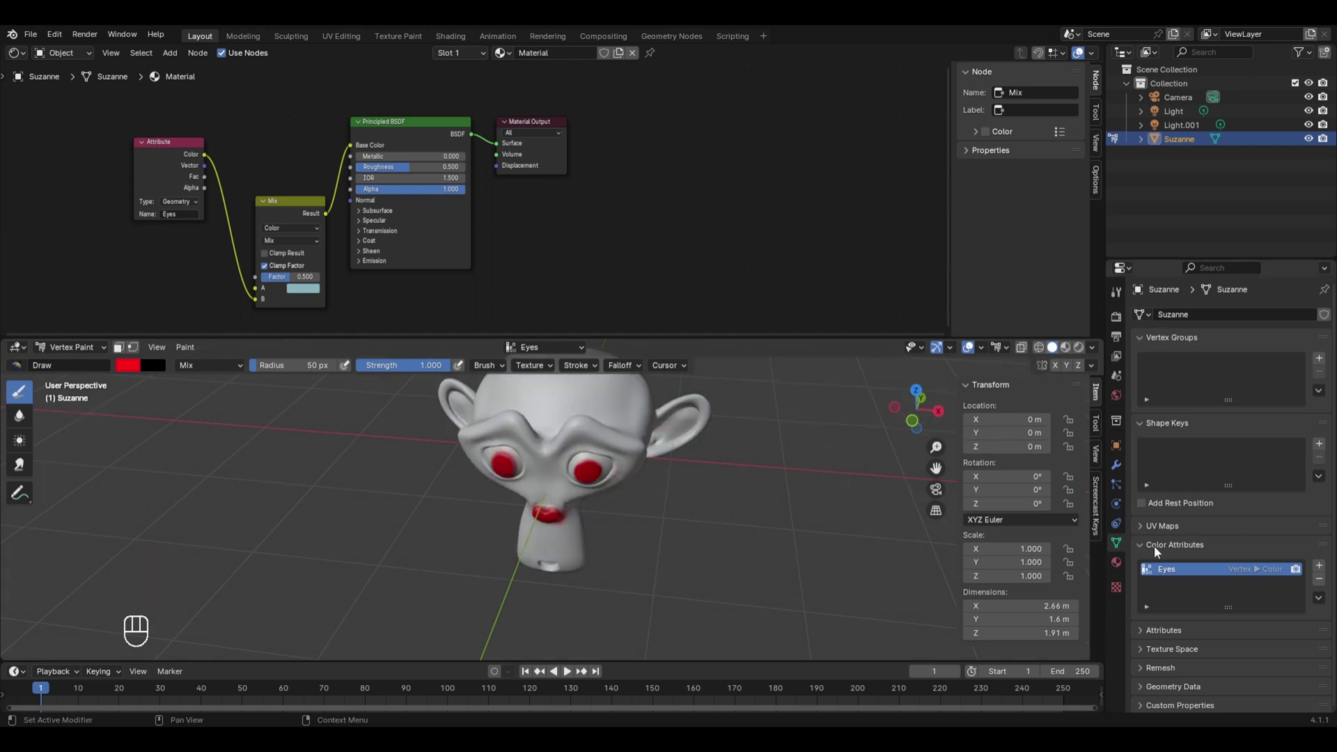
click(1319, 566)
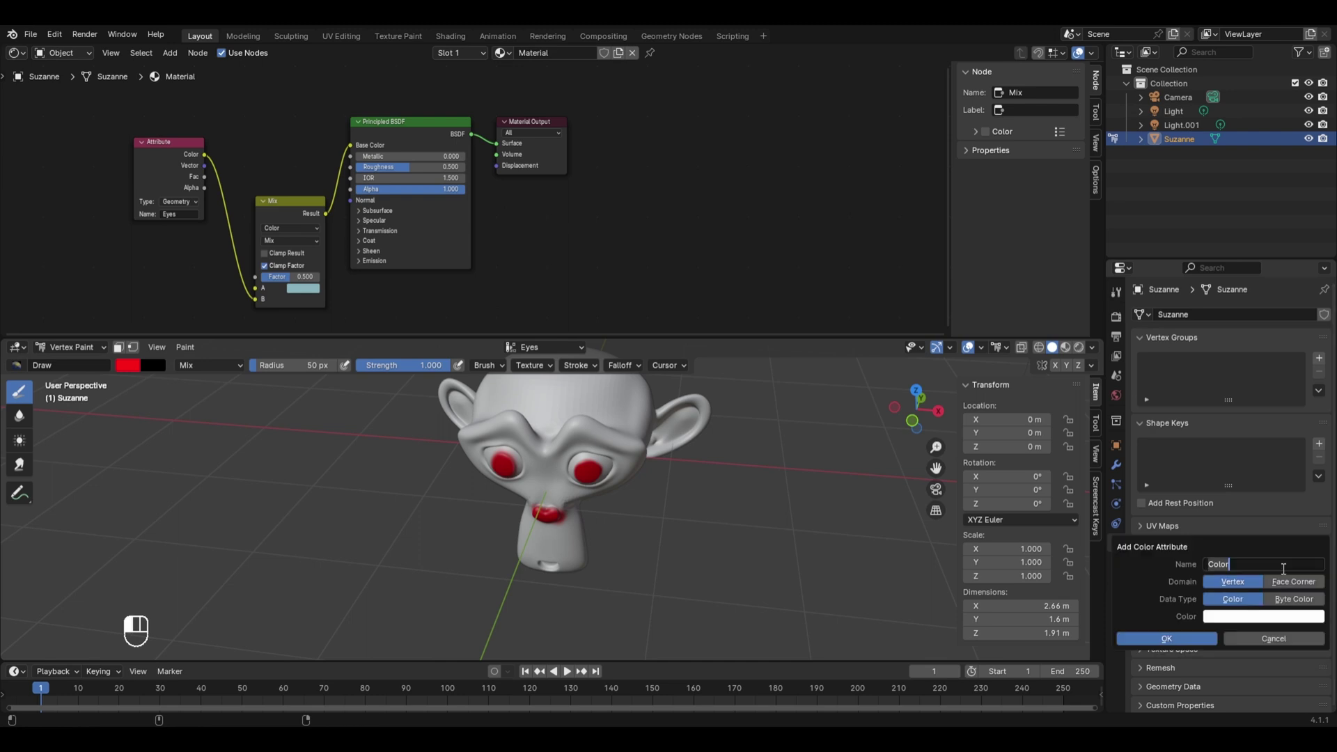
text(Head)
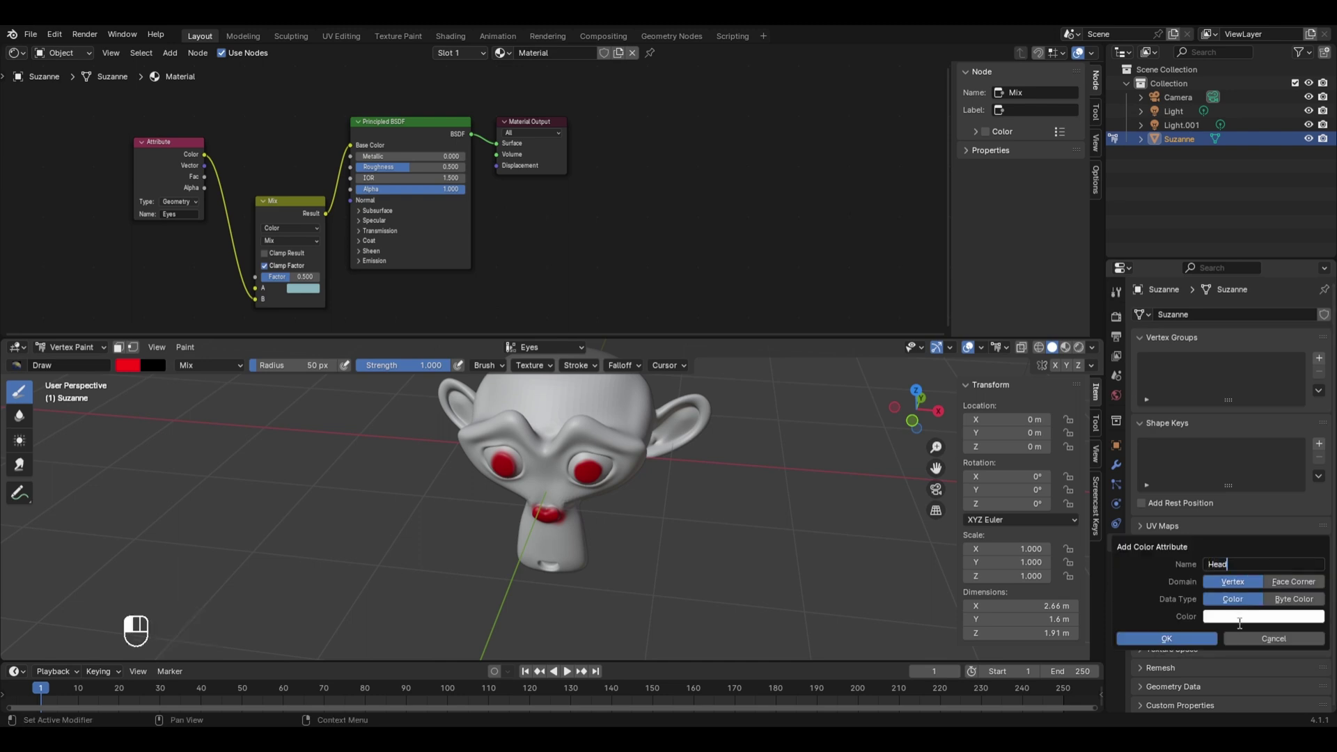
click(1182, 639)
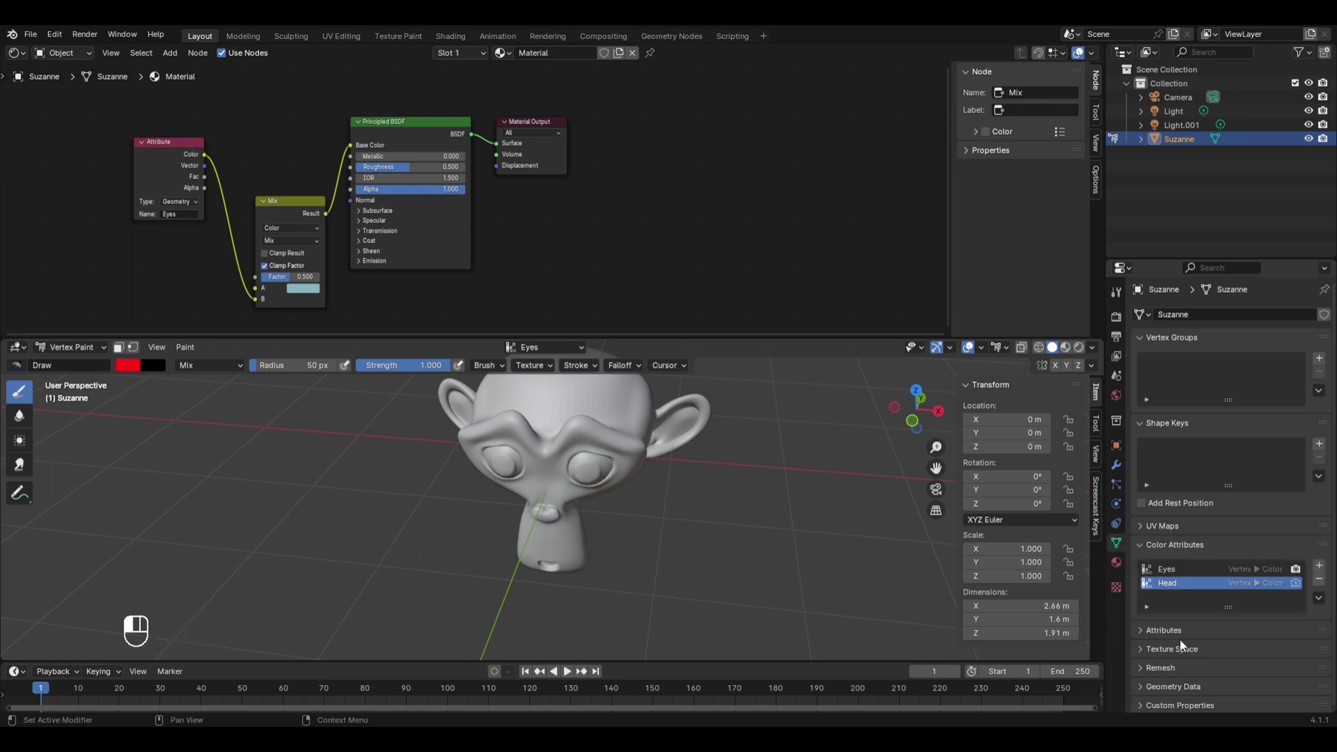
click(1180, 569)
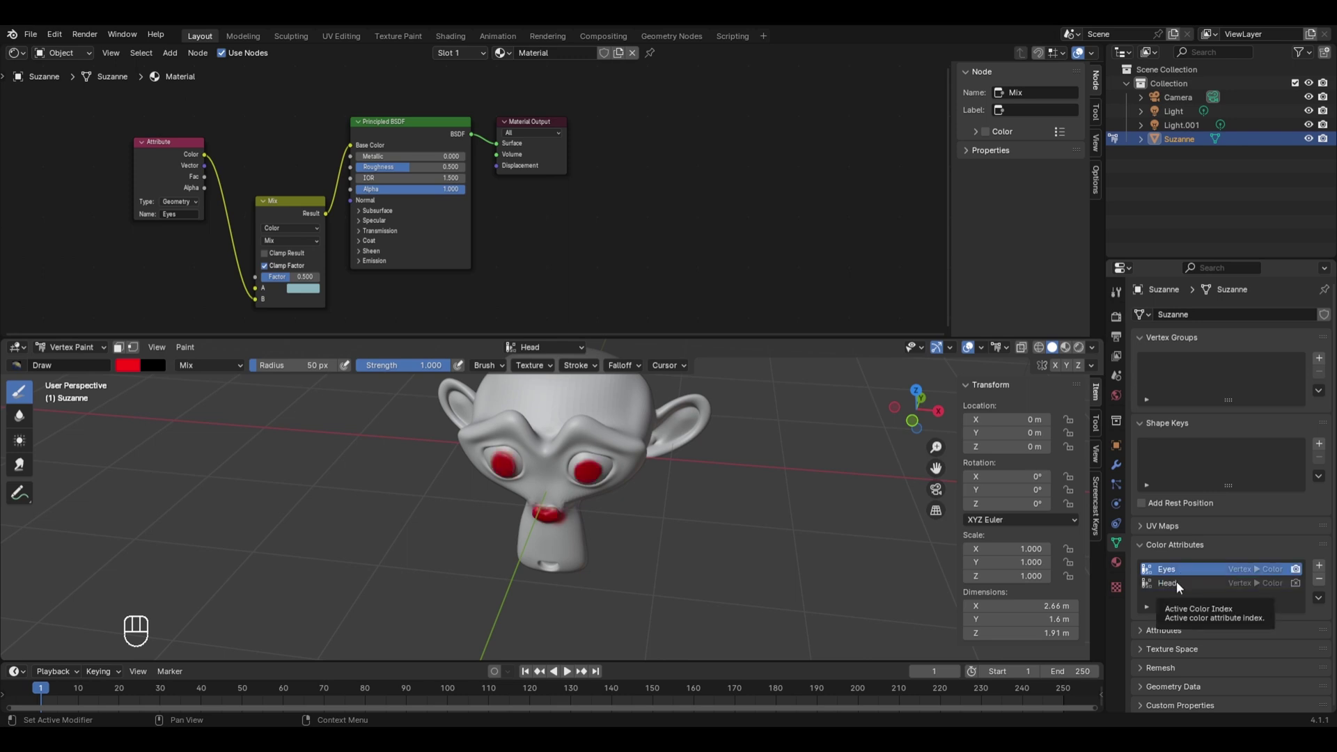
click(1180, 583)
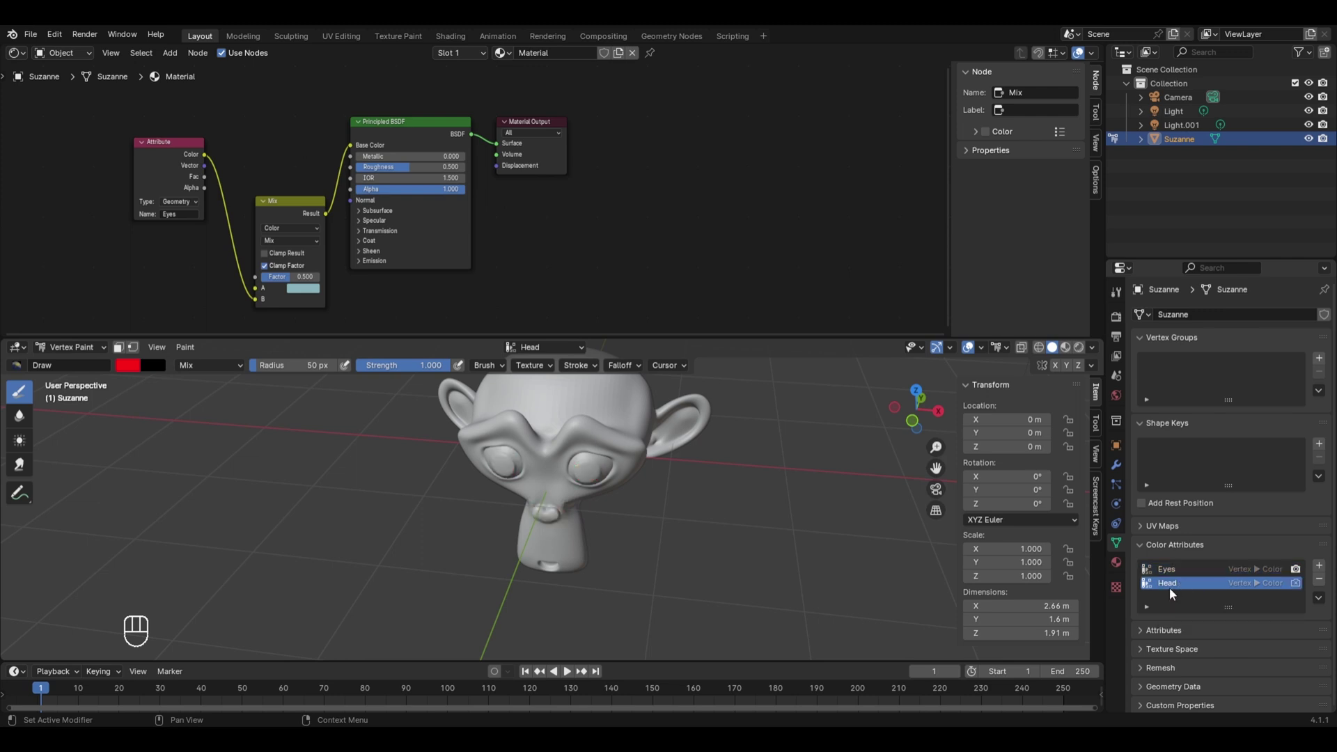
Set the Draw brush color to bright green and paint a patch on top of the monkey's head in the Head attribute
click(137, 366)
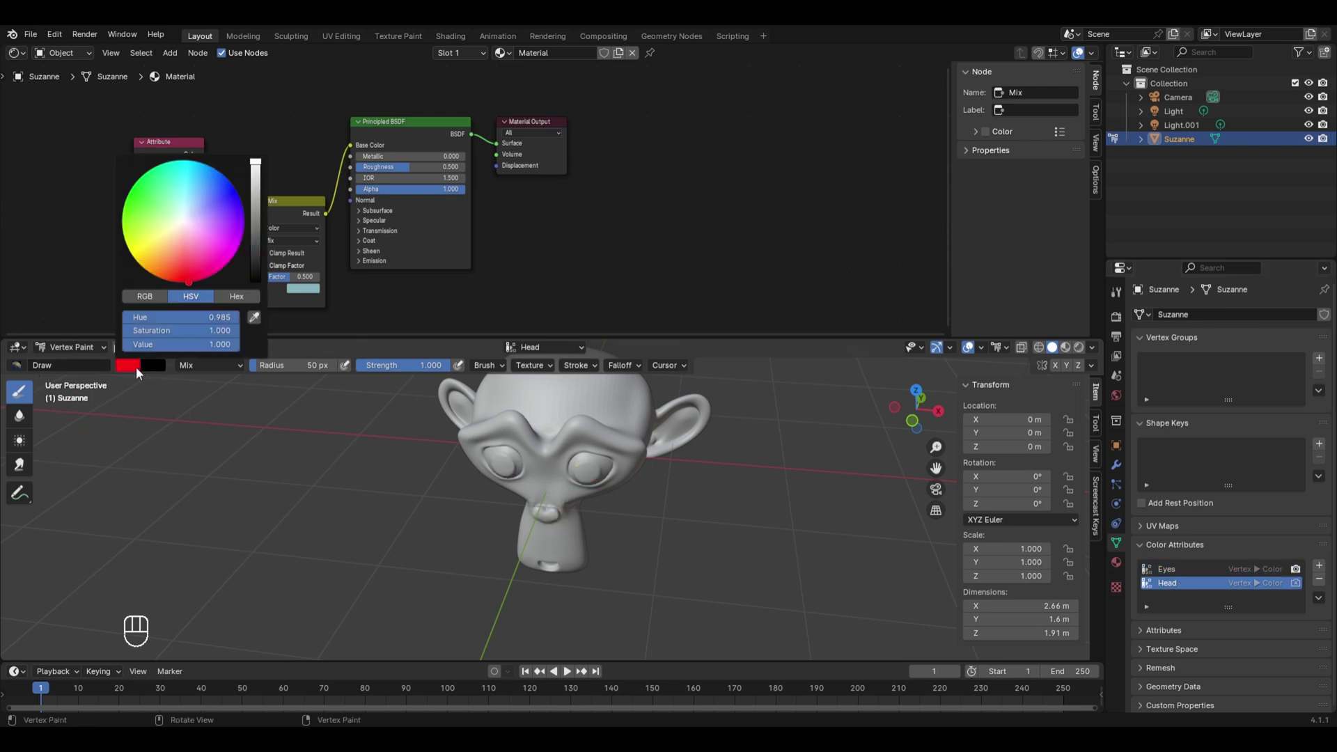
drag(180, 246, 129, 193)
shift+middle_drag(536, 449, 522, 471)
scroll(531, 471, up, 3)
key(ctrl+z)
mouse_move(487, 427)
mouse_down()
mouse_move(563, 430)
mouse_move(467, 430)
mouse_move(584, 447)
mouse_move(555, 448)
mouse_move(575, 442)
mouse_move(570, 427)
mouse_move(491, 422)
mouse_move(504, 446)
mouse_move(562, 421)
mouse_move(492, 420)
mouse_move(589, 456)
mouse_move(599, 439)
mouse_move(487, 432)
mouse_up()
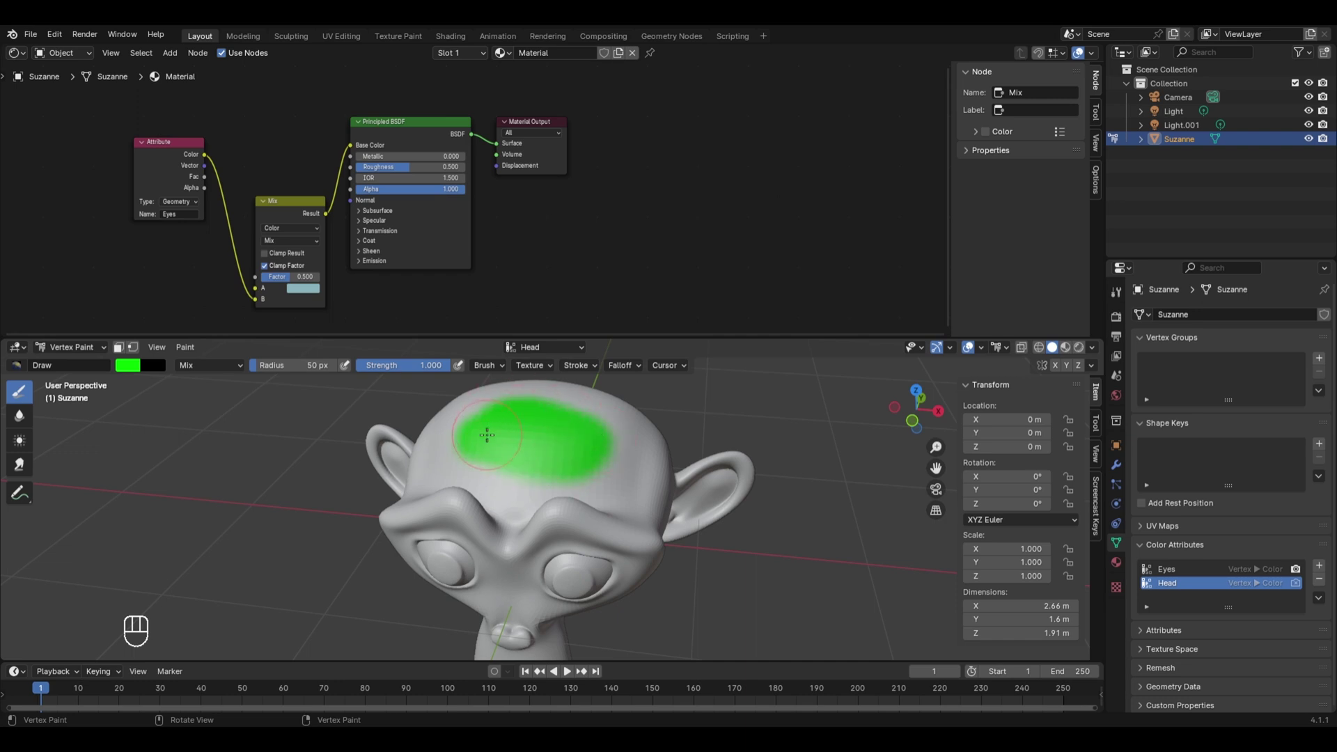
click(1196, 569)
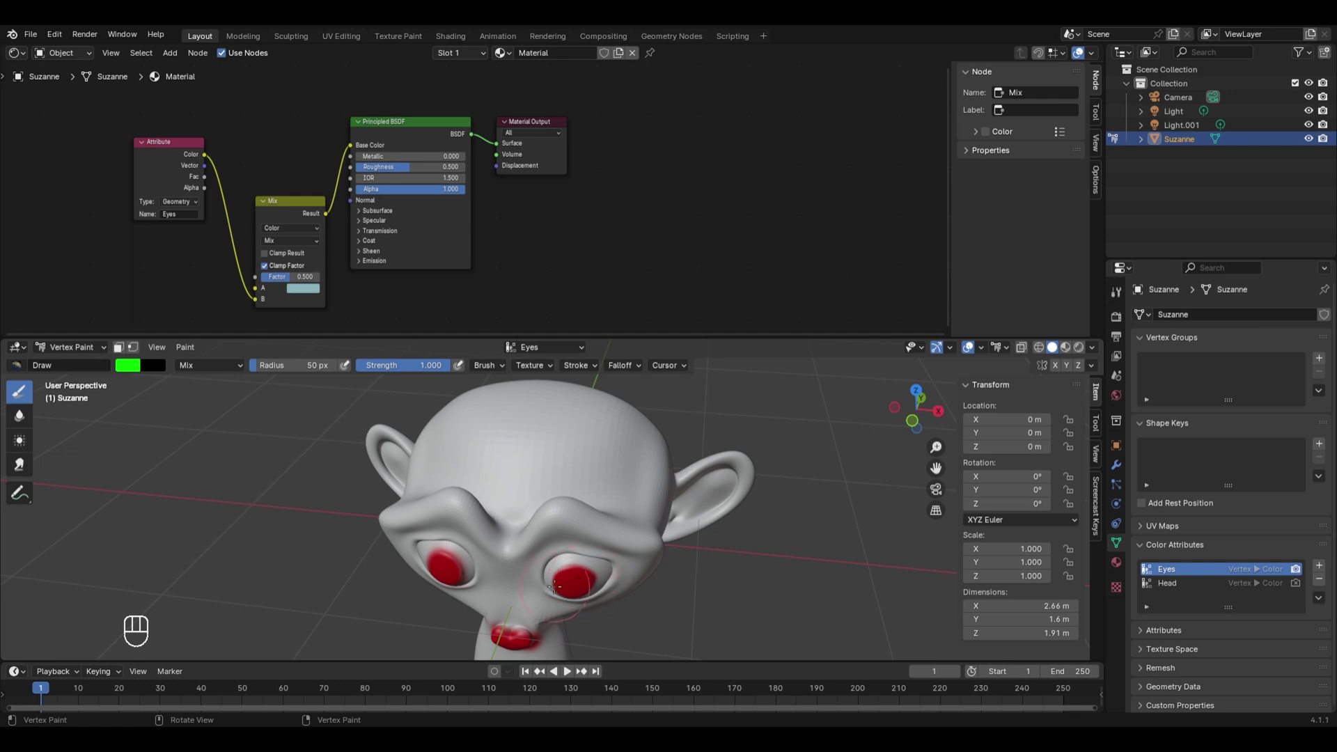
click(1218, 579)
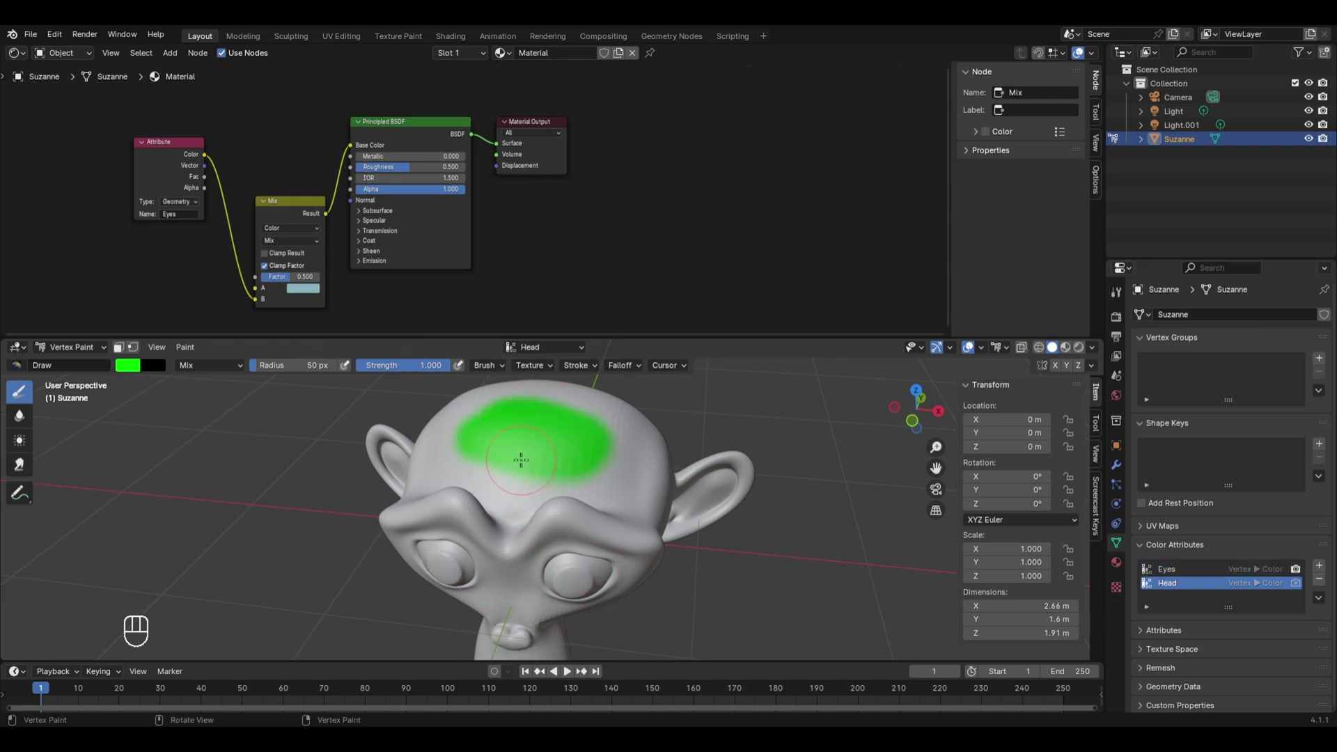
Display the viewport in Rendered shading and switch the monkey to Object Mode
click(1080, 348)
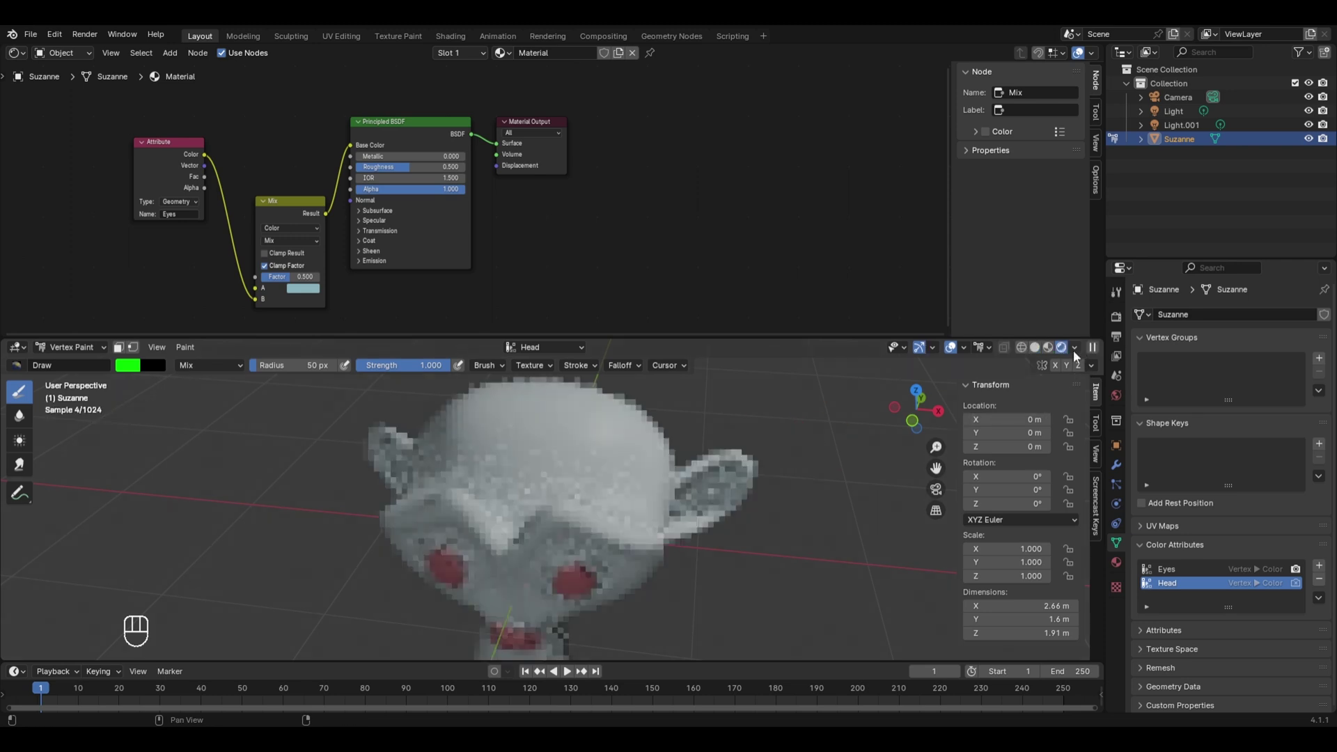
click(89, 347)
click(66, 361)
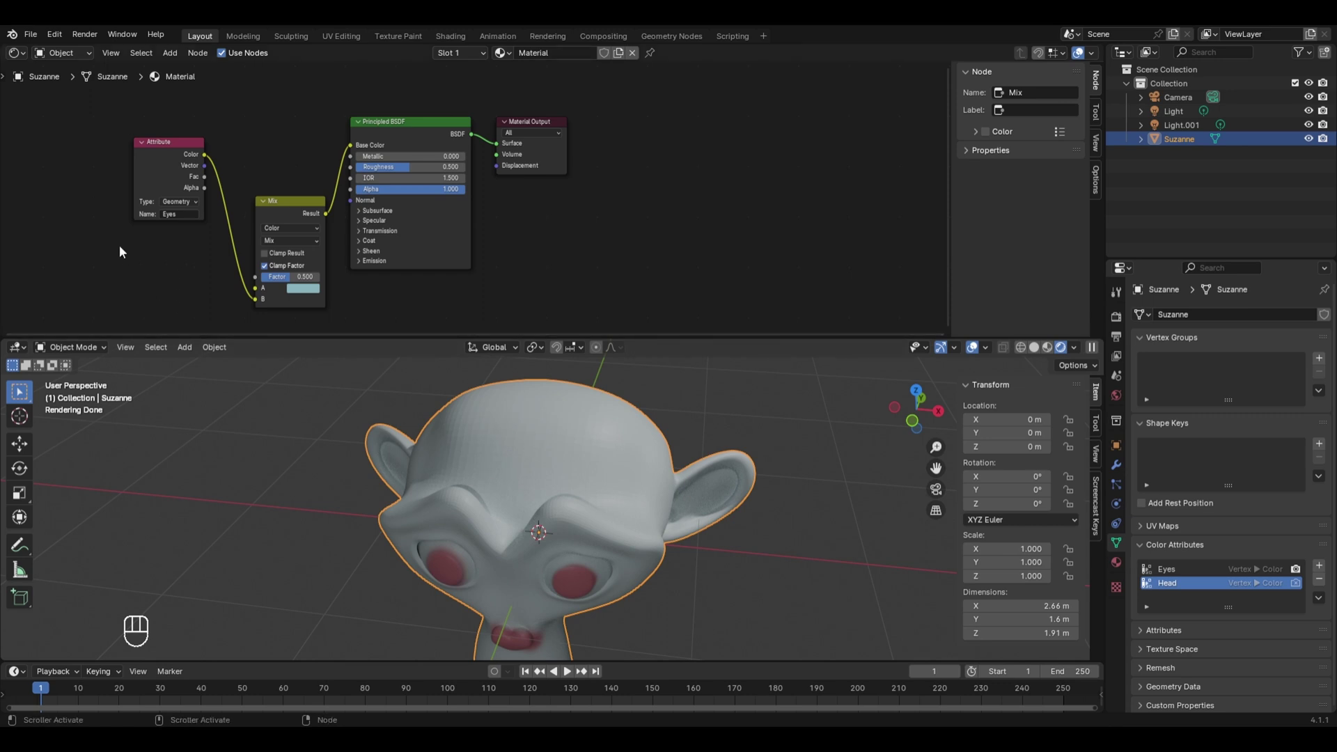
Duplicate the Attribute node below the original and set the copy's attribute name to "Head"
click(160, 152)
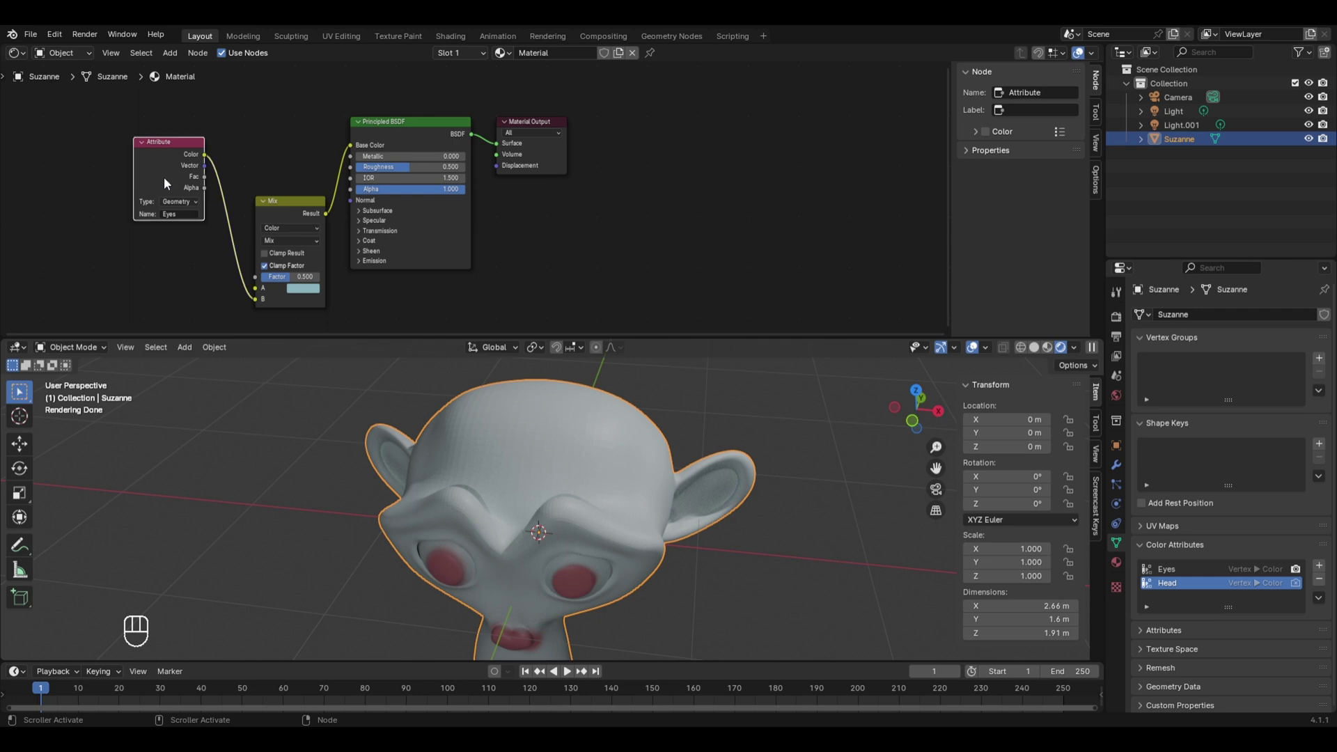
key(shift+d)
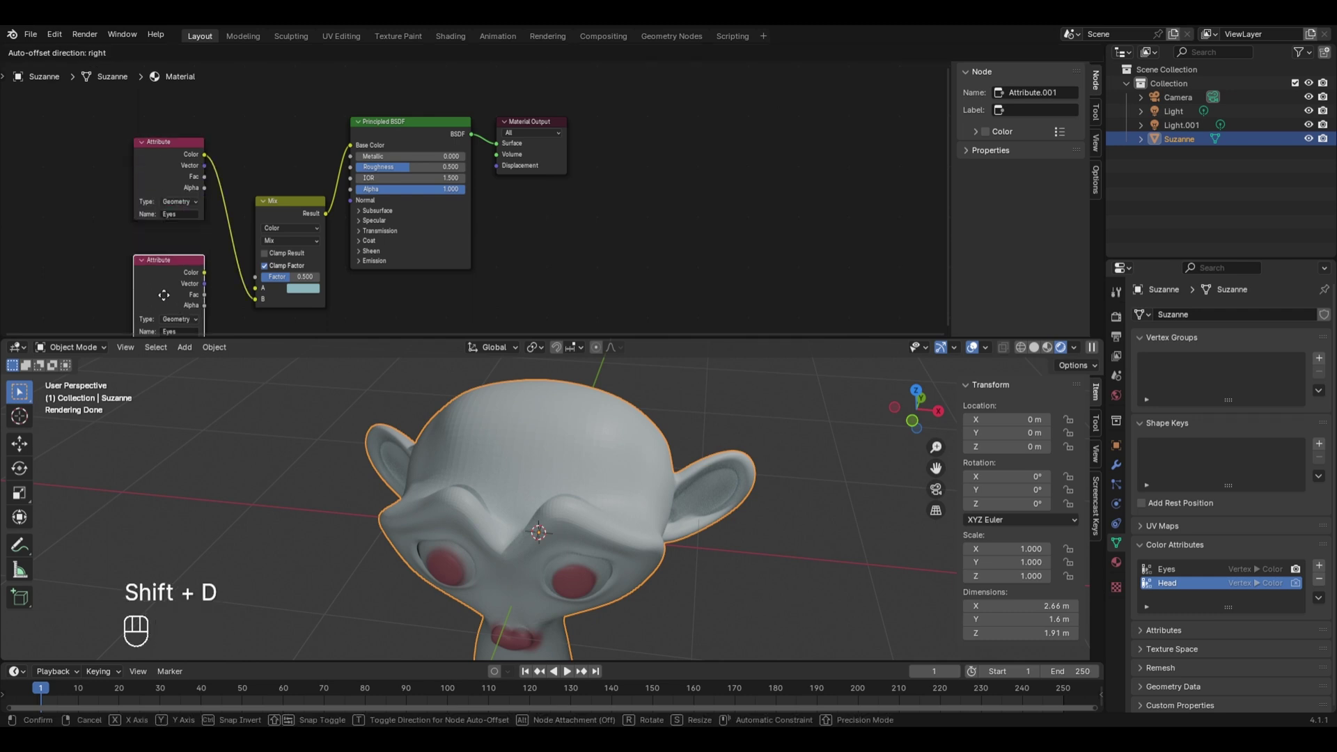
click(164, 295)
shift+scroll(174, 292, down, 1)
click(170, 303)
key(BackSpace)
key(BackSpace)
key(BackSpace)
text(Head)
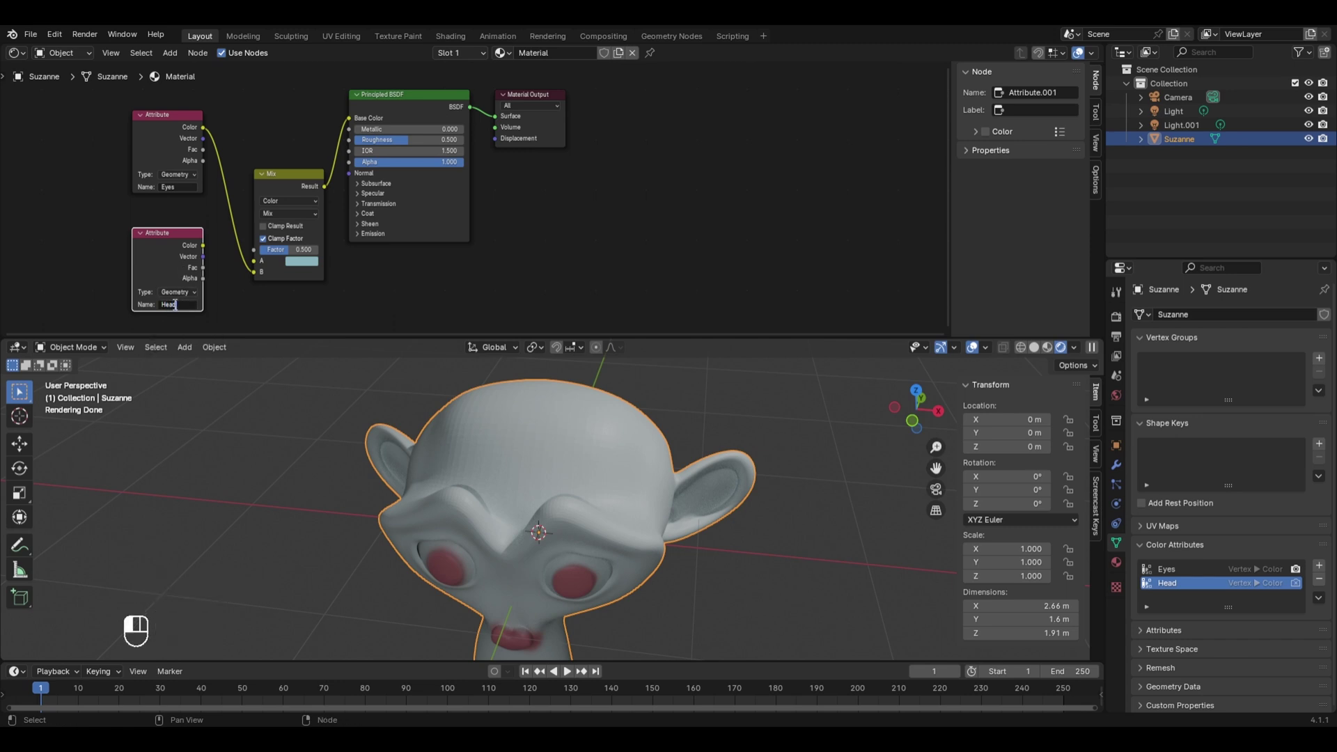
key(Return)
Duplicate the Mix node and rearrange the nodes so the copy sits between the first Mix node and the Principled BSDF
click(280, 180)
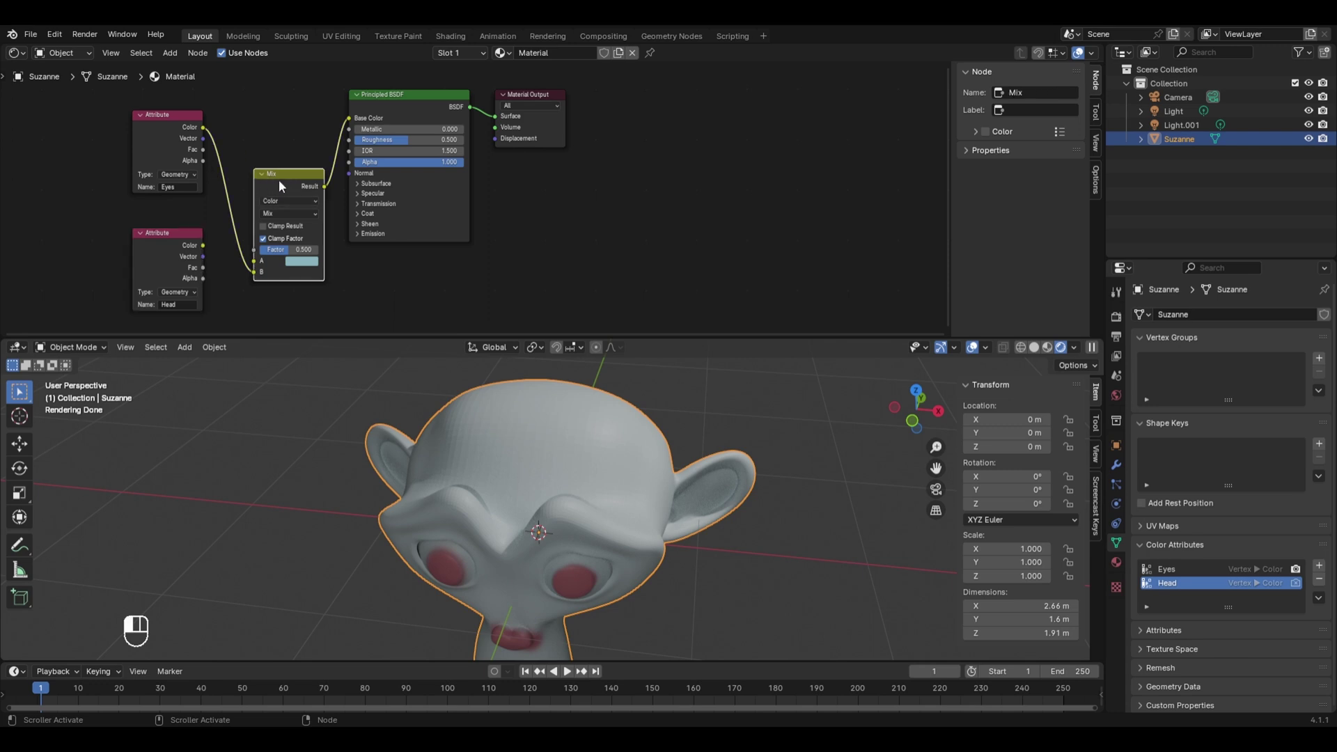
drag(279, 180, 253, 138)
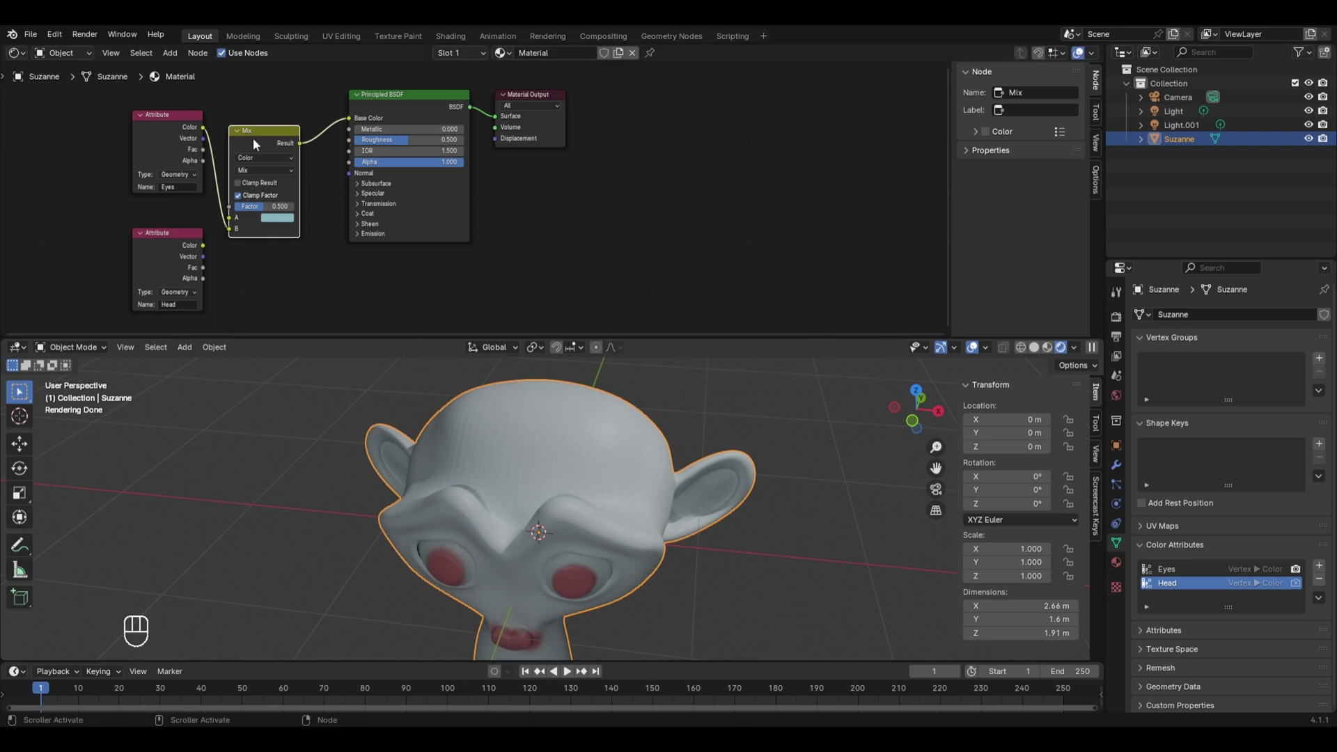
key(shift+d)
click(312, 247)
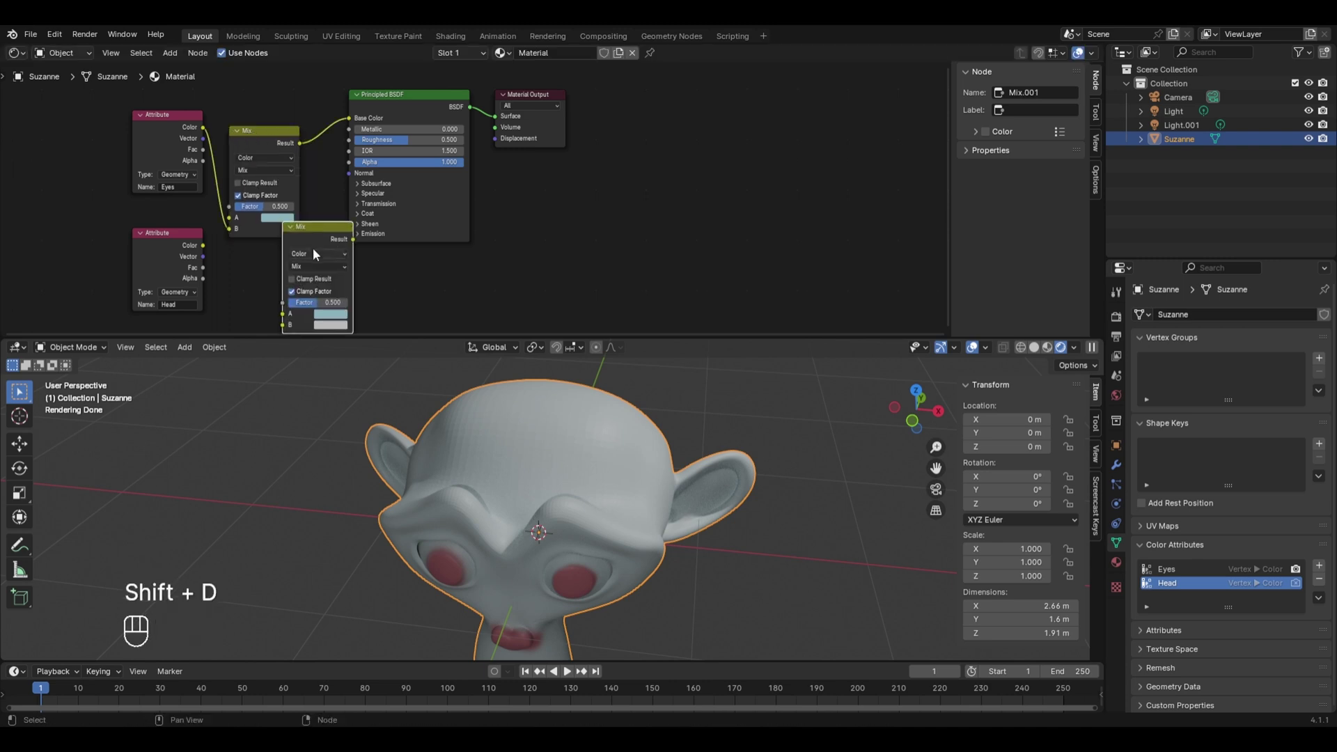
drag(603, 109, 442, 195)
drag(428, 108, 610, 87)
drag(312, 232, 421, 145)
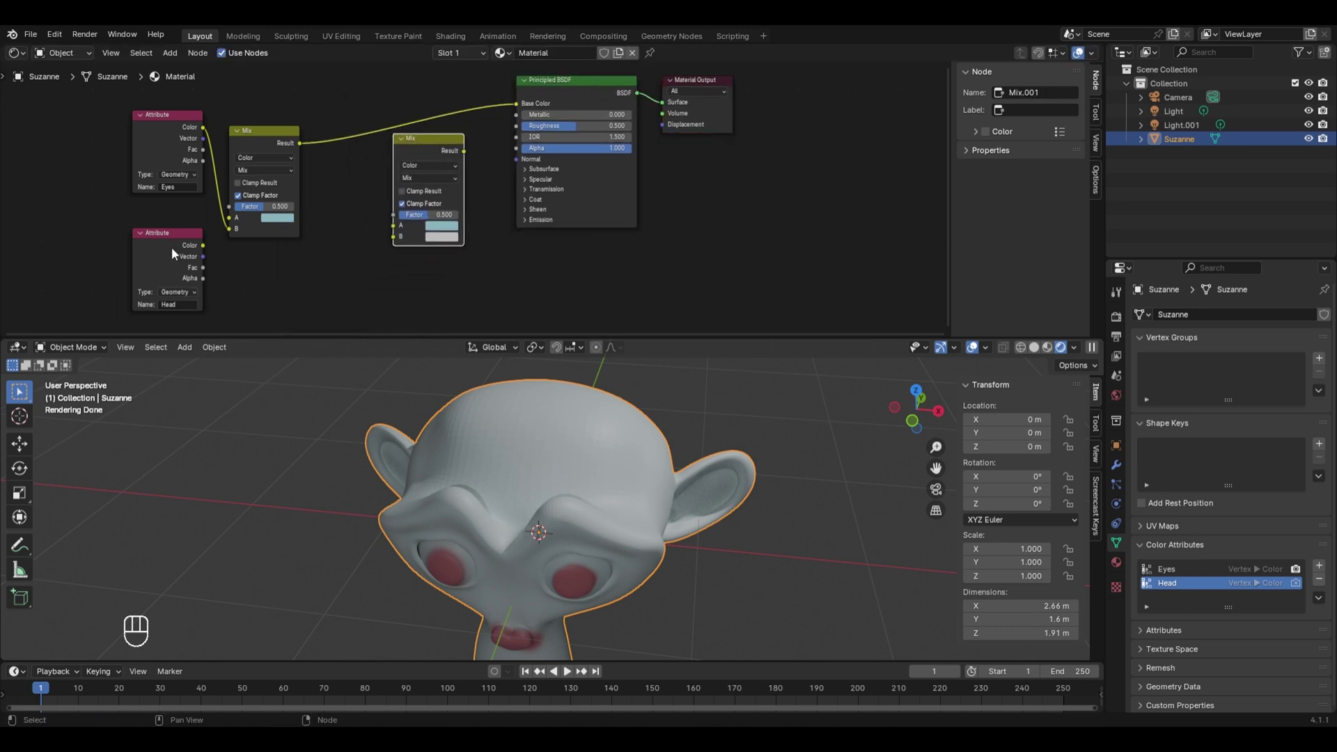
Feed the first Mix result into the second Mix's A and Head Color into B, and let only the second Mix drive Base Color
drag(203, 244, 392, 240)
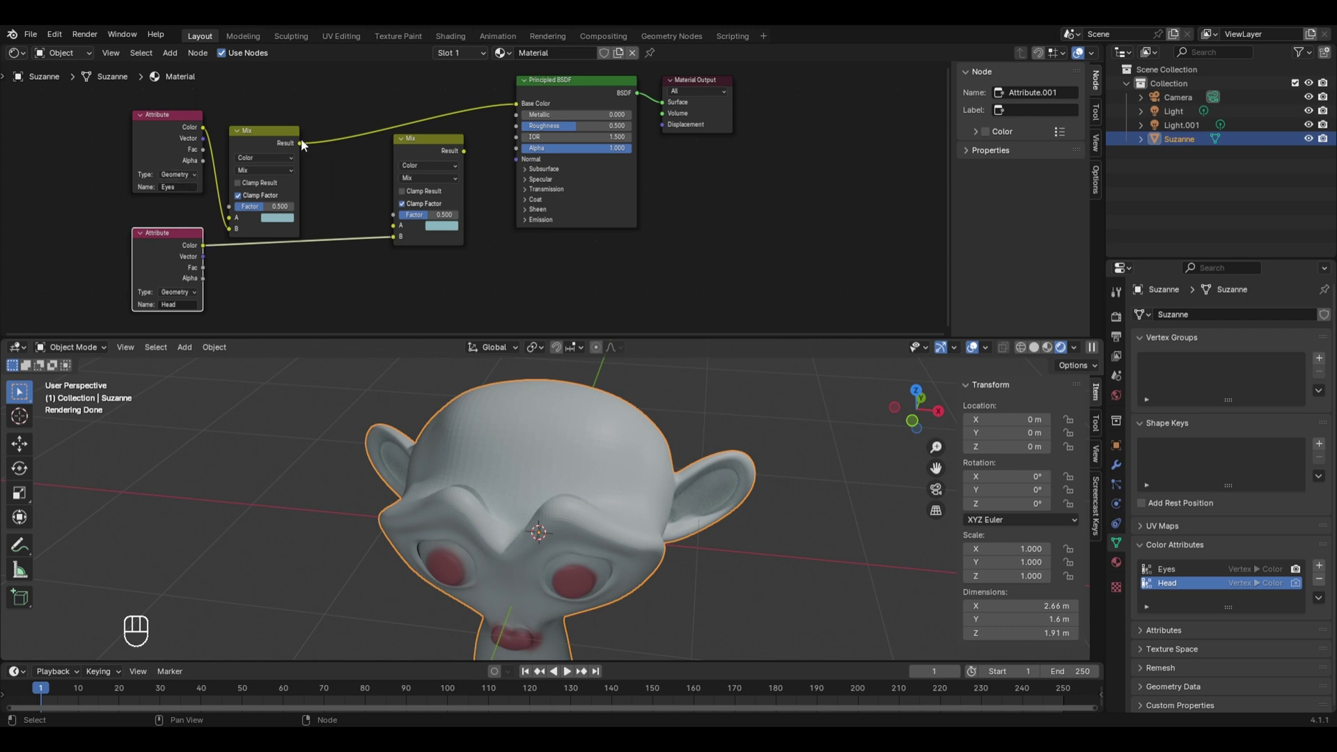
drag(300, 143, 394, 227)
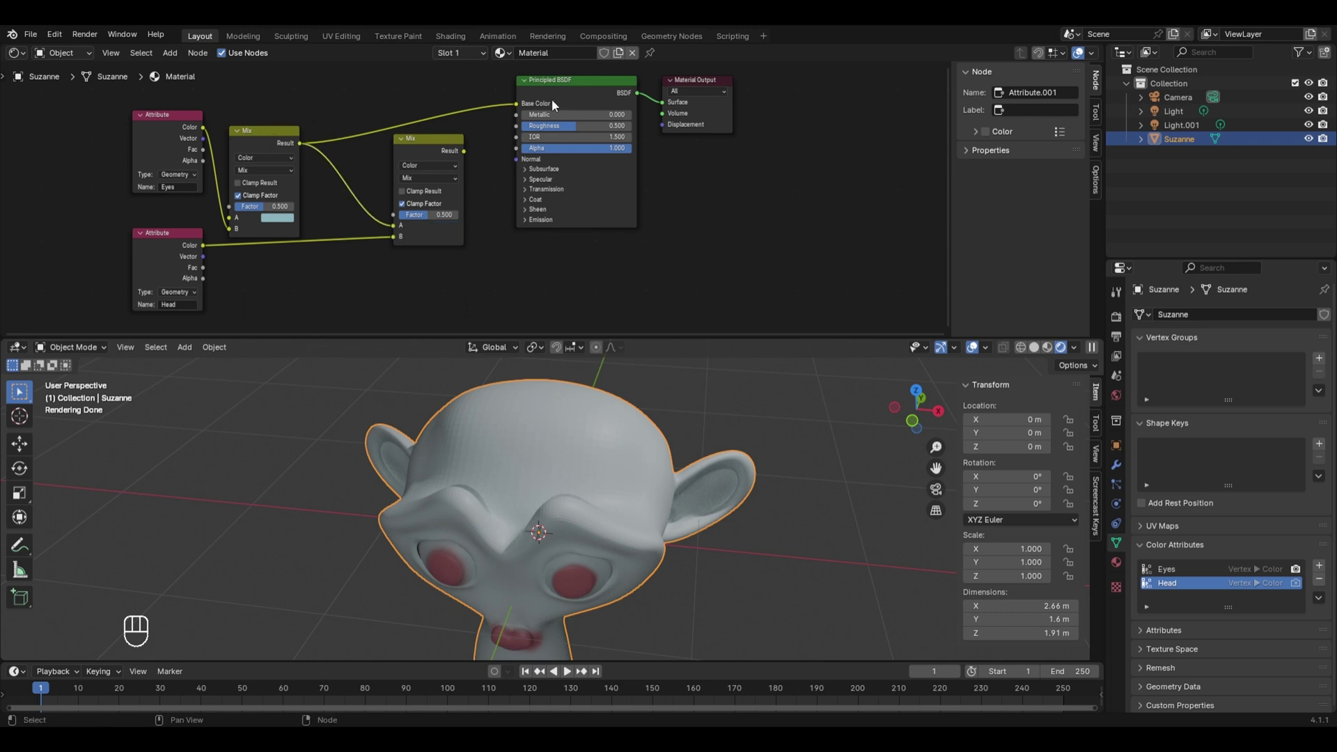
key(ctrl)
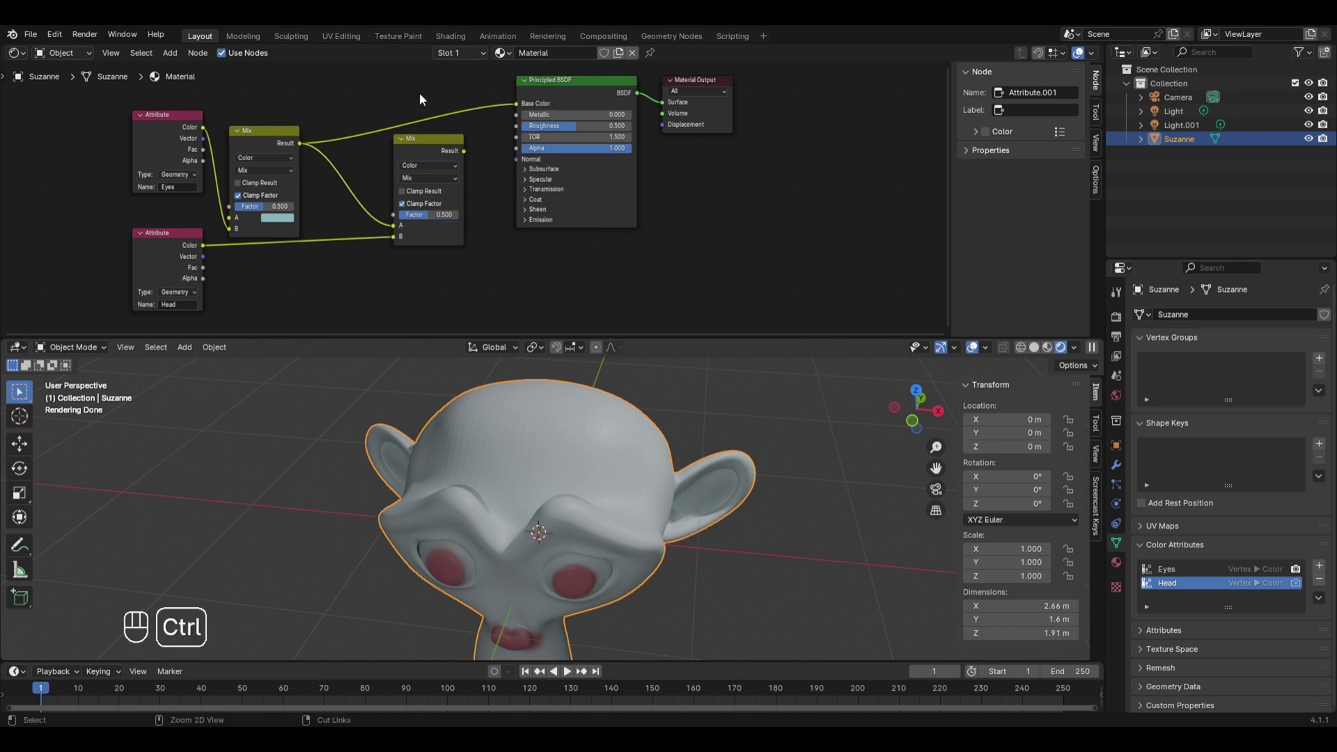
ctrl+right_drag(444, 83, 480, 137)
drag(464, 150, 503, 99)
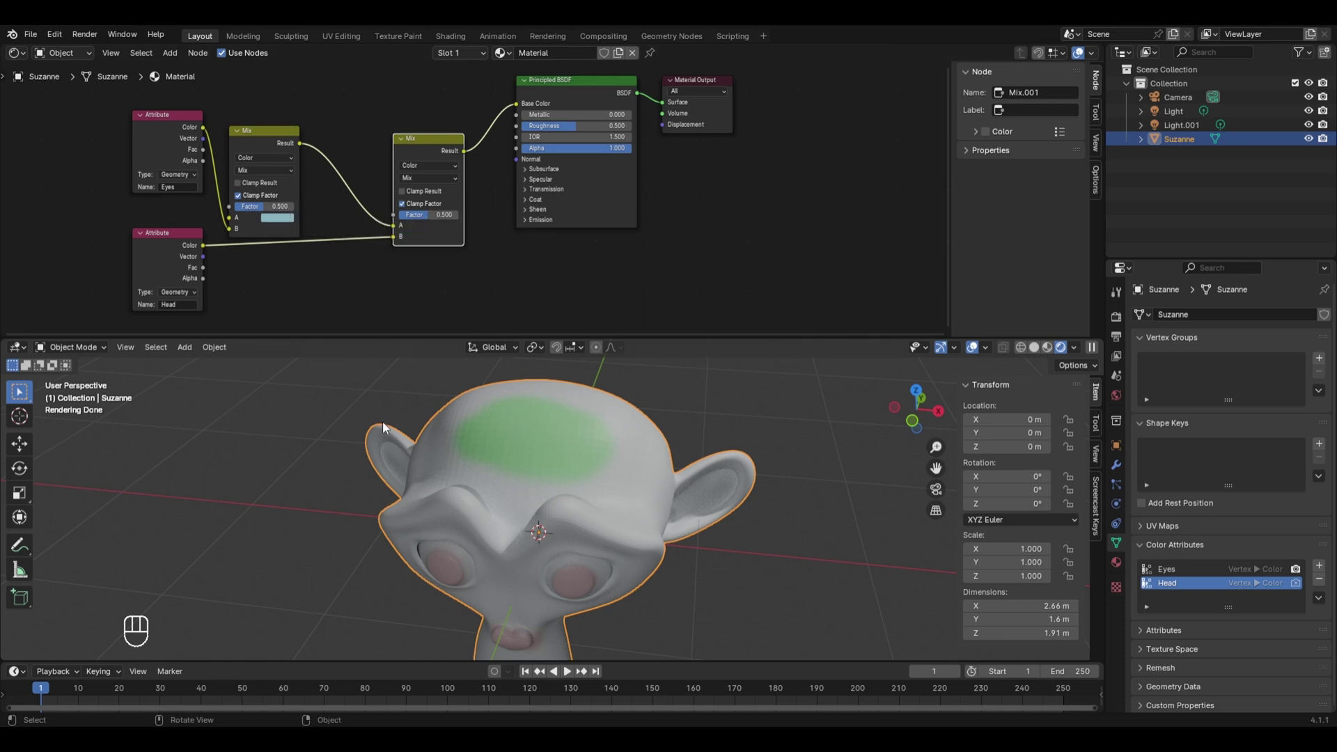
Try a higher factor on the first Mix node and 1.000 on the second, reverting each change
drag(265, 206, 300, 206)
key(ctrl+z)
drag(420, 216, 462, 217)
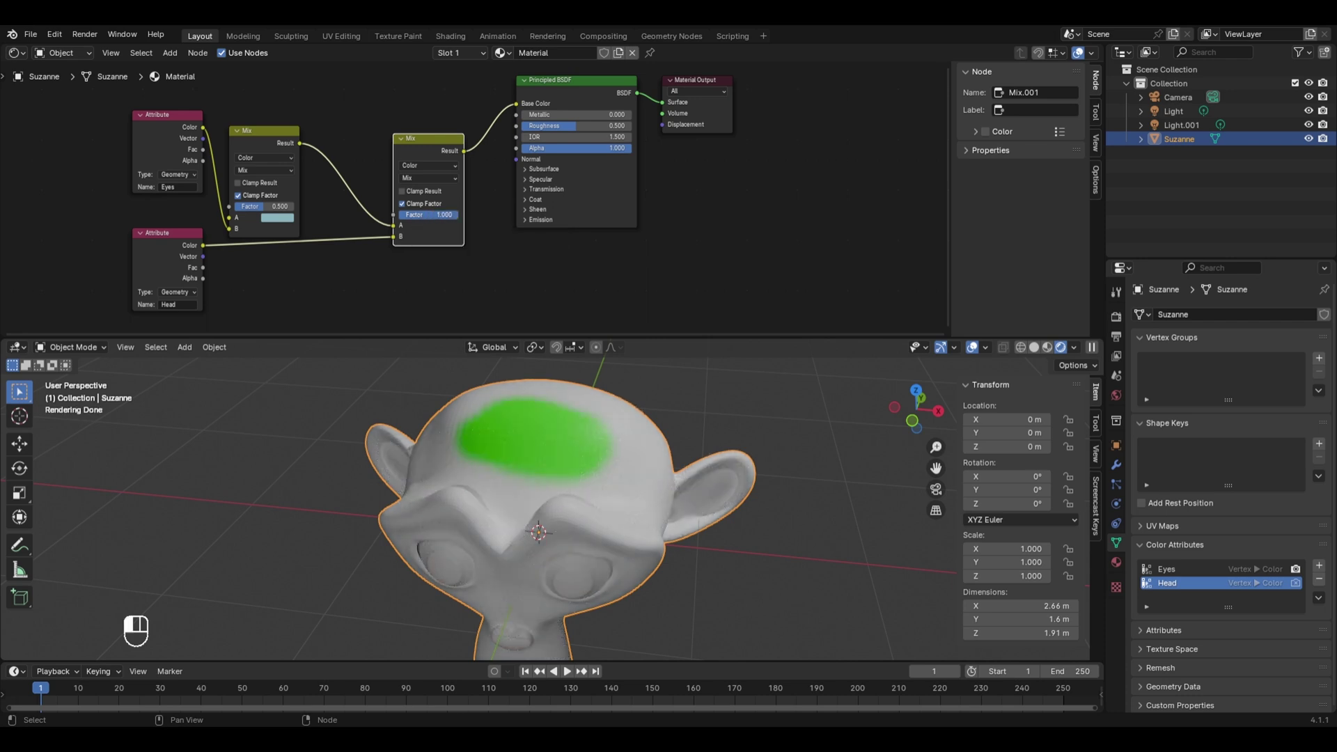
key(Escape)
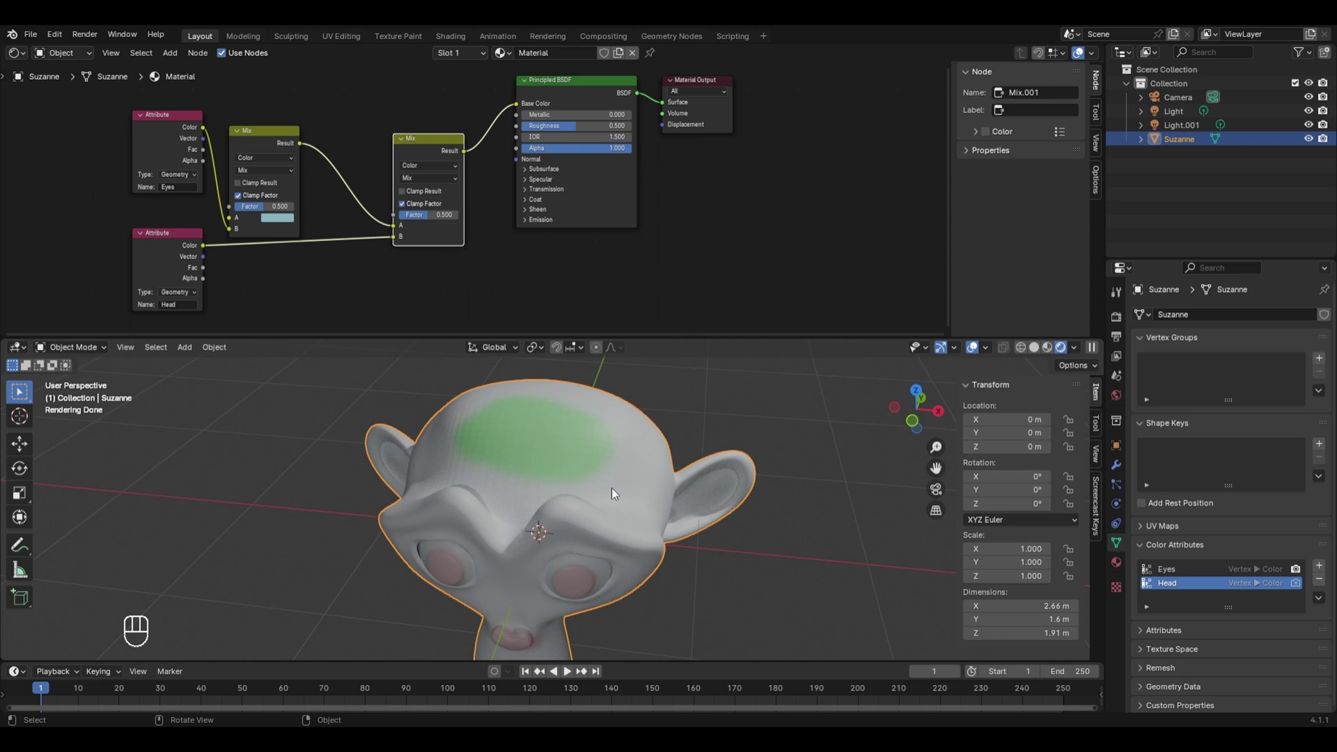
scroll(612, 489, down, 3)
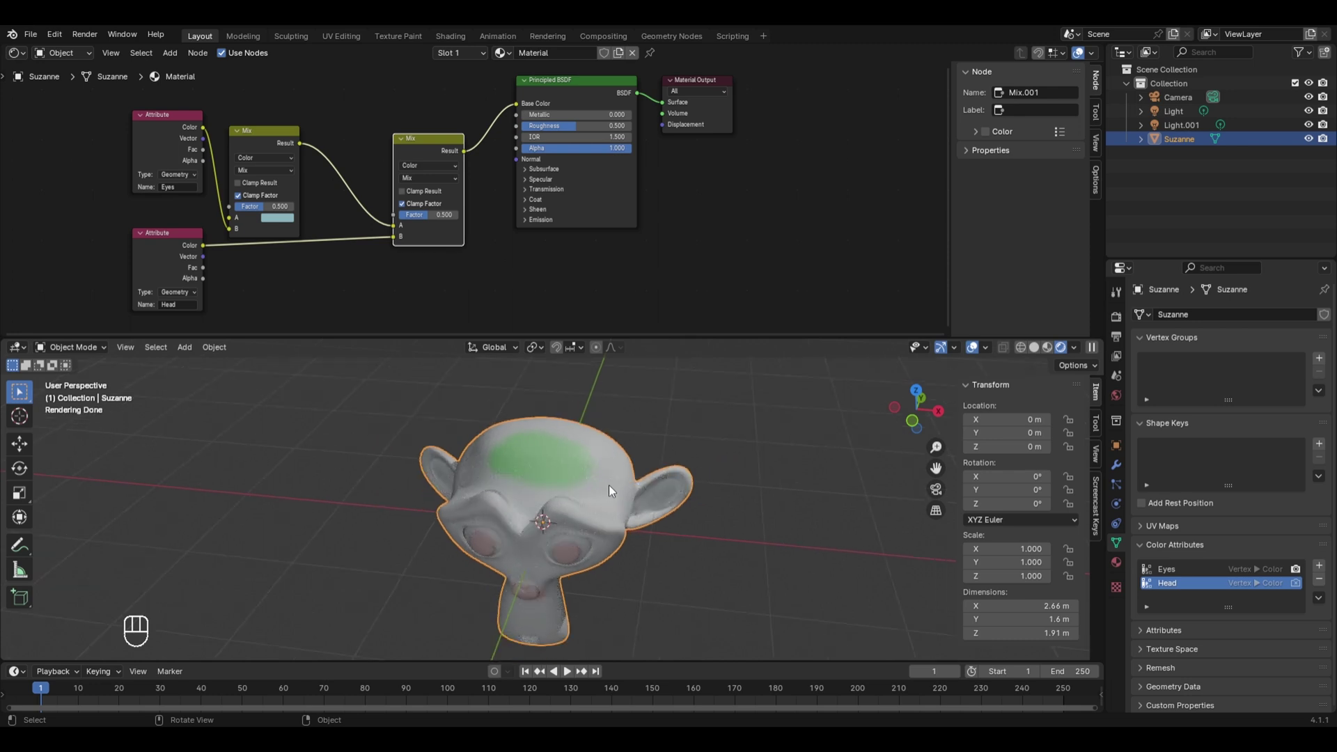